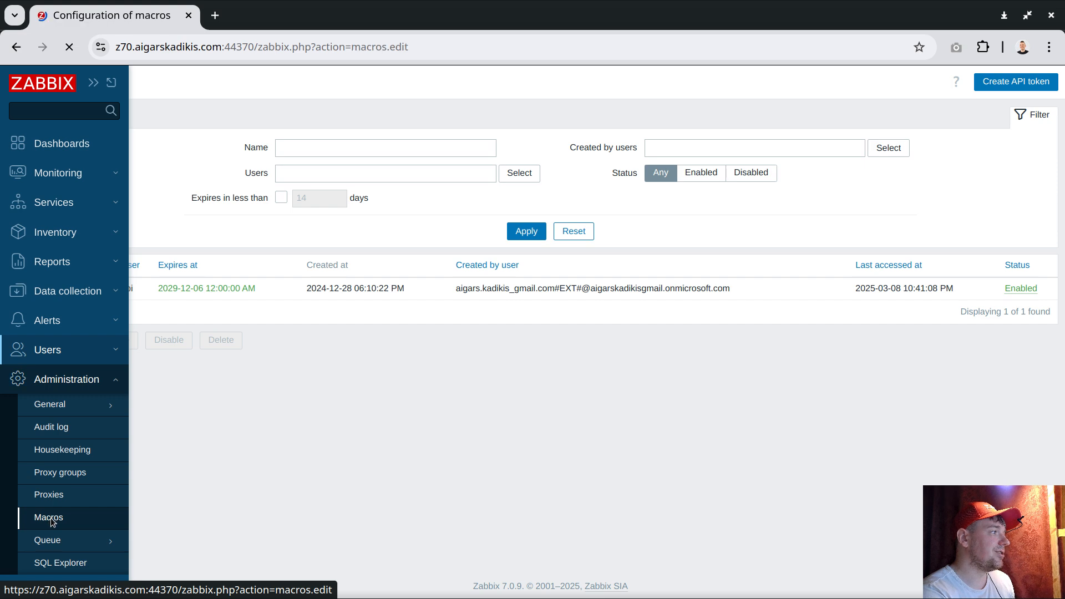
Step: Examine the {$Z_API_SESSIONID} and {$ZABBIX.URL} entries at the end of the global macros list
scroll(423, 375, down, 20)
scroll(422, 371, down, 2)
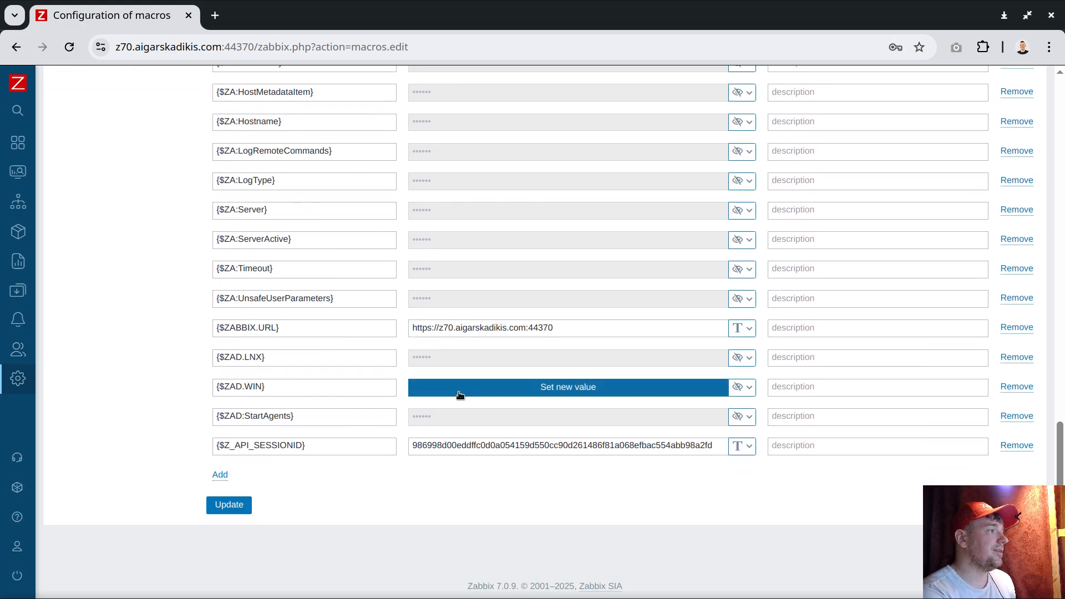
drag(309, 445, 205, 447)
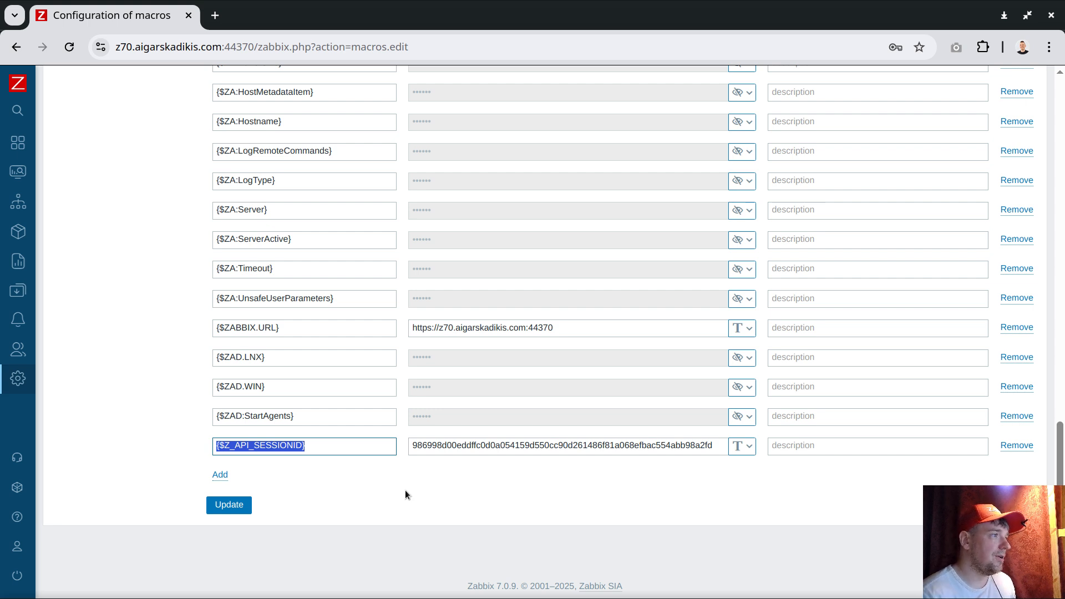
triple_click(311, 328)
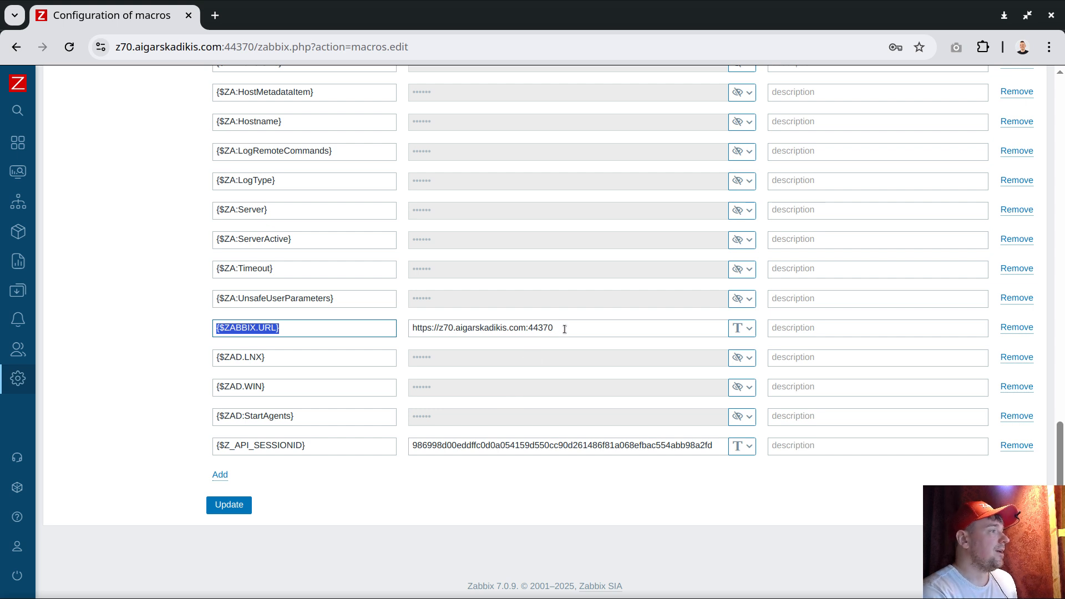
Step: Open the list of alert scripts
mouse_move(18, 361)
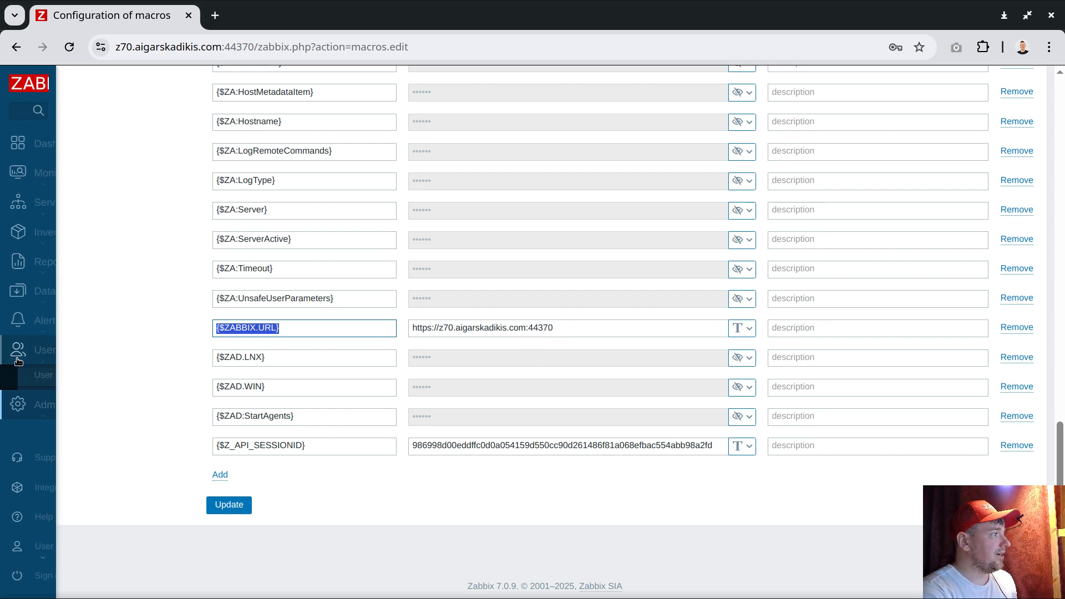
click(59, 326)
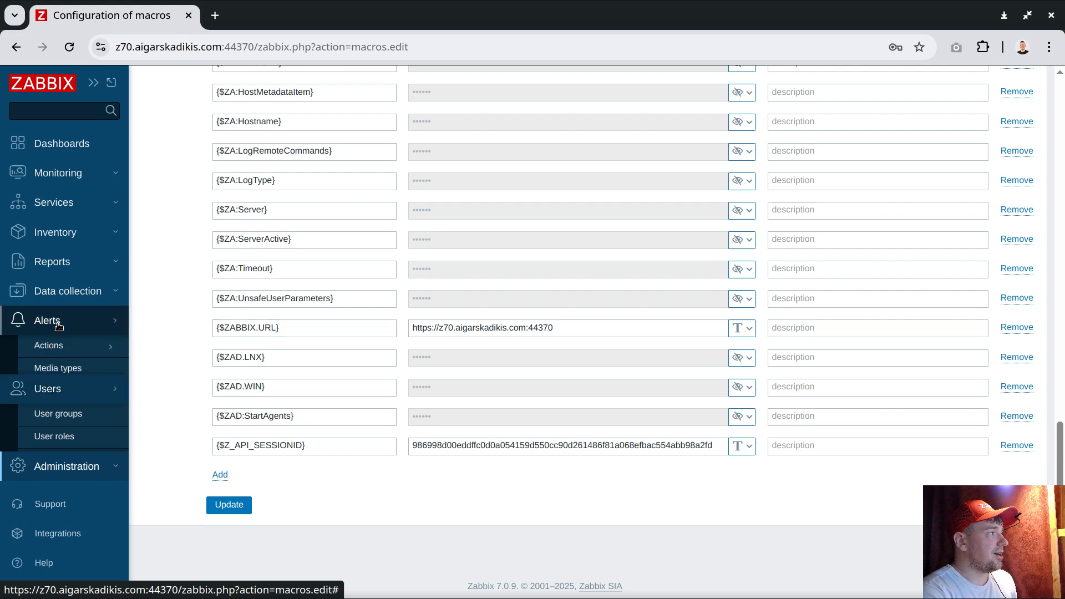
click(48, 388)
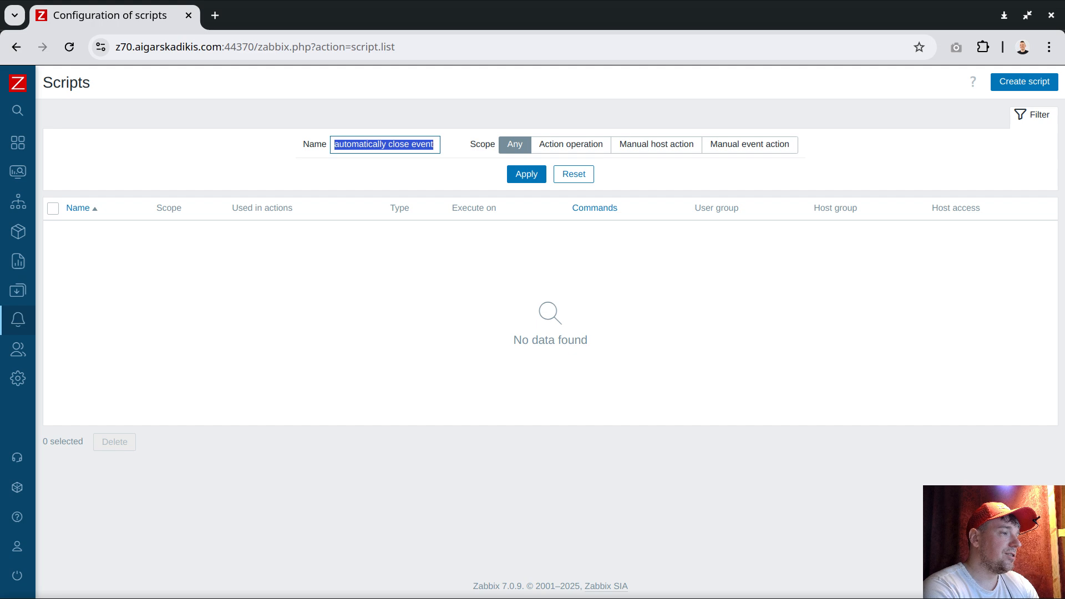
Step: Send the script.create request for "automatically close event in a minute" in Postman, and reapply the "automatically close event" filter in the Zabbix scripts list
key(alt+Tab)
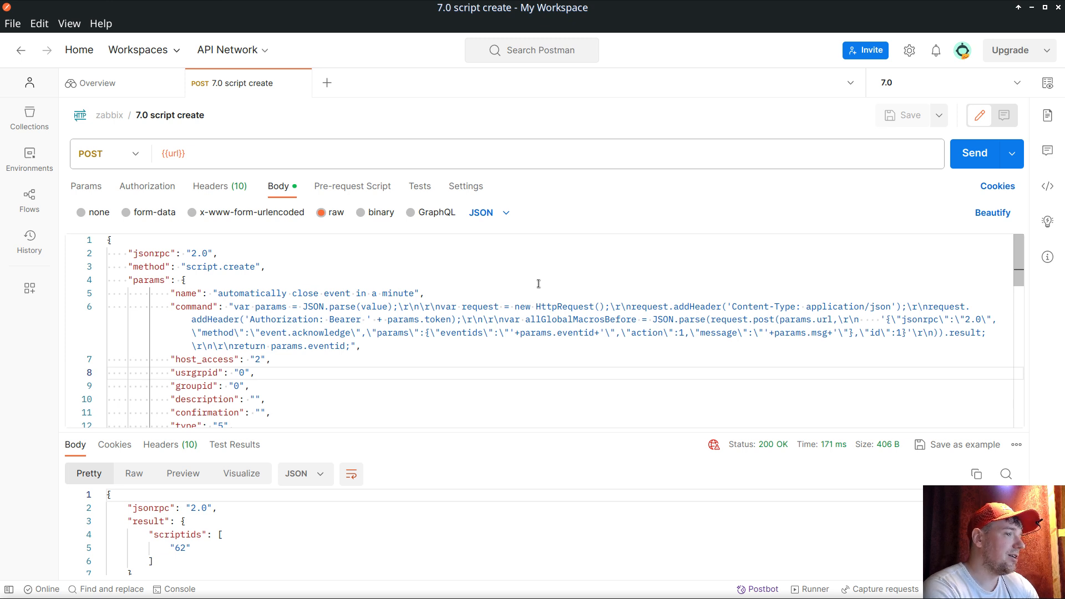
click(971, 159)
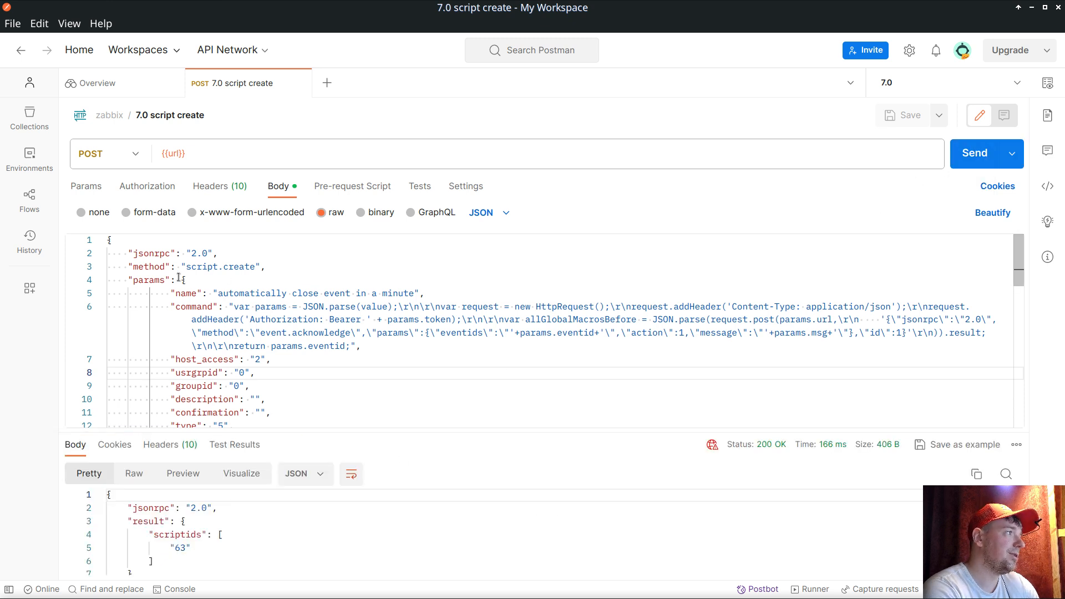
click(1058, 8)
click(530, 177)
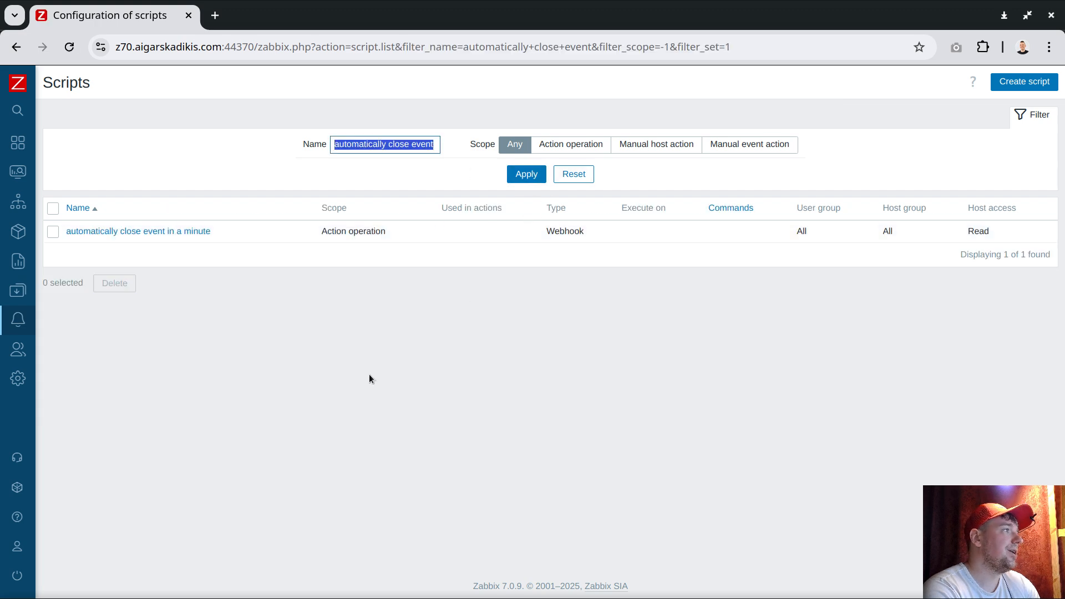
Step: Open the "automatically close event in a minute" script and examine its eventid, msg, token and url webhook parameters
click(166, 231)
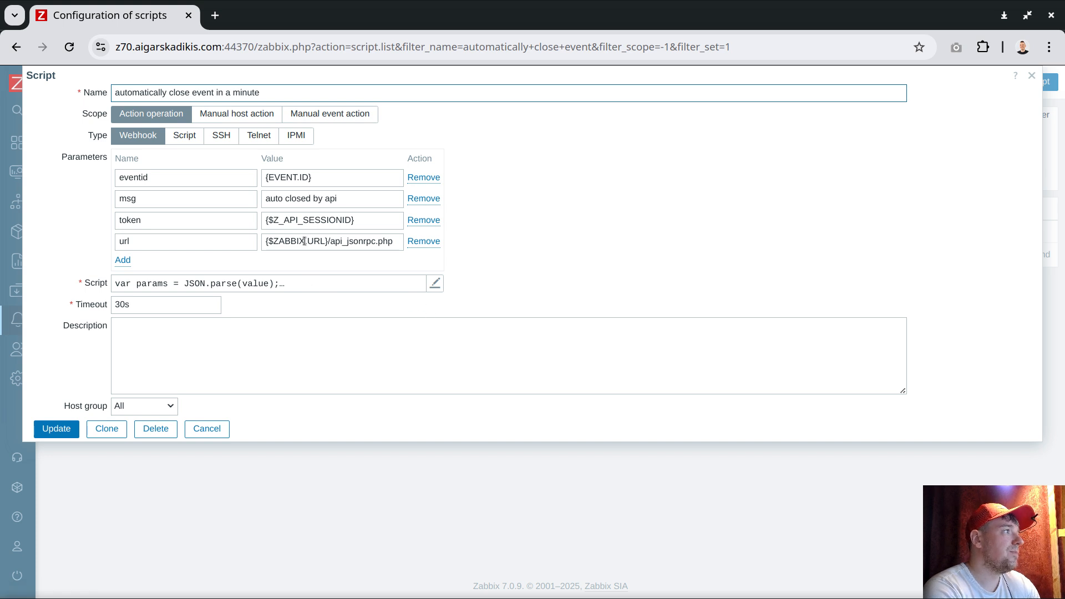
triple_click(271, 178)
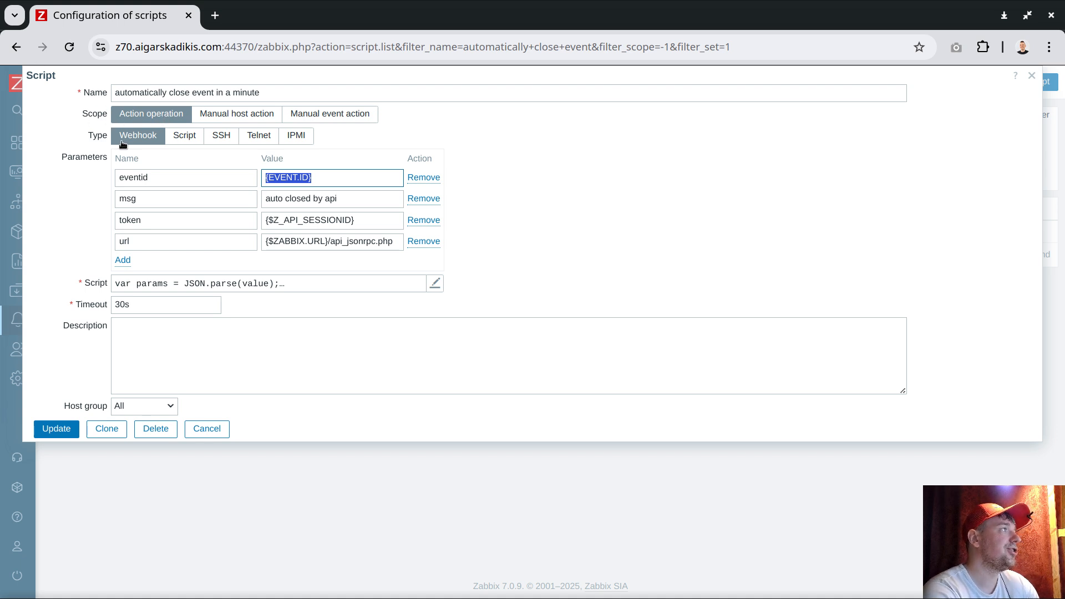
drag(358, 201, 263, 200)
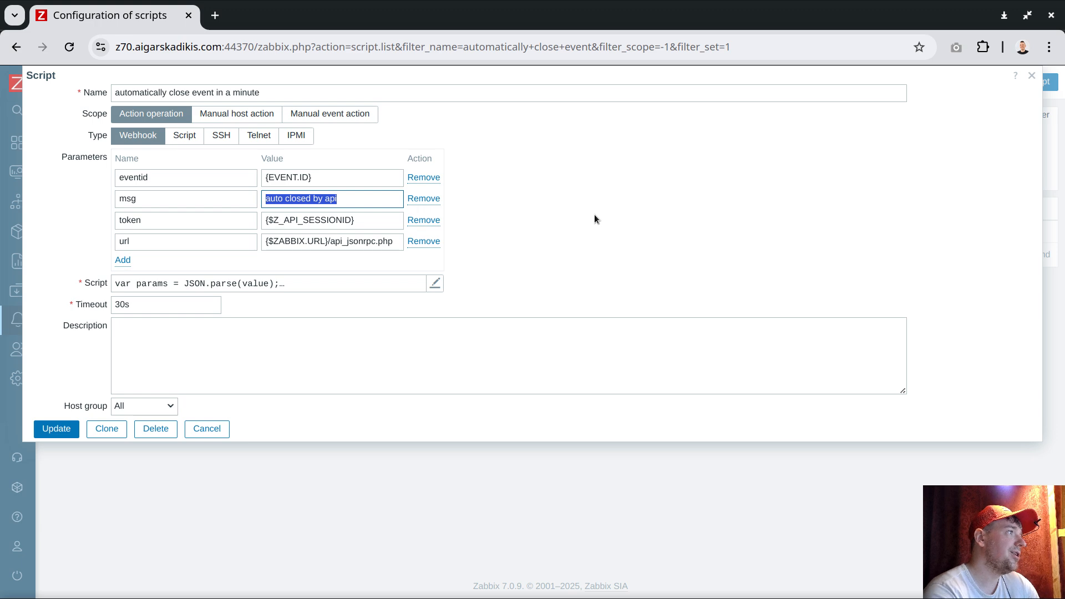
drag(383, 224, 237, 220)
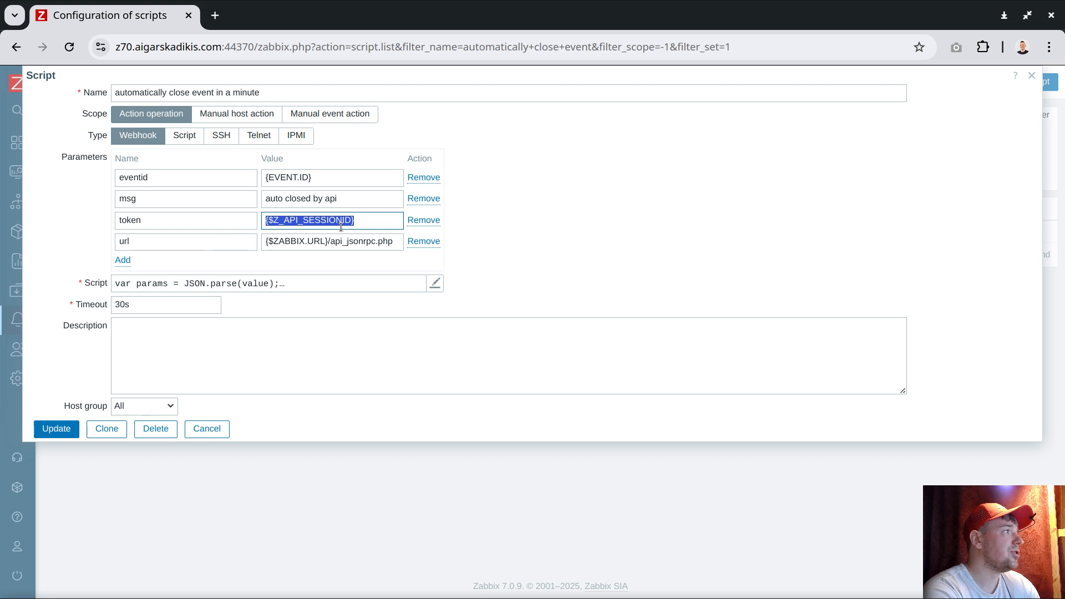
drag(328, 242, 265, 242)
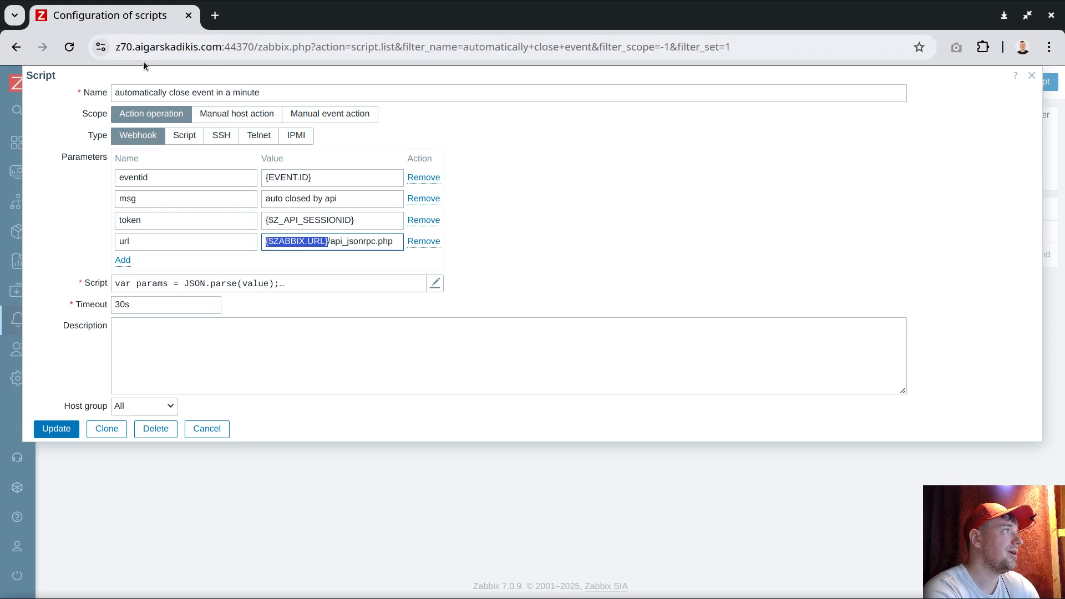
double_click(338, 241)
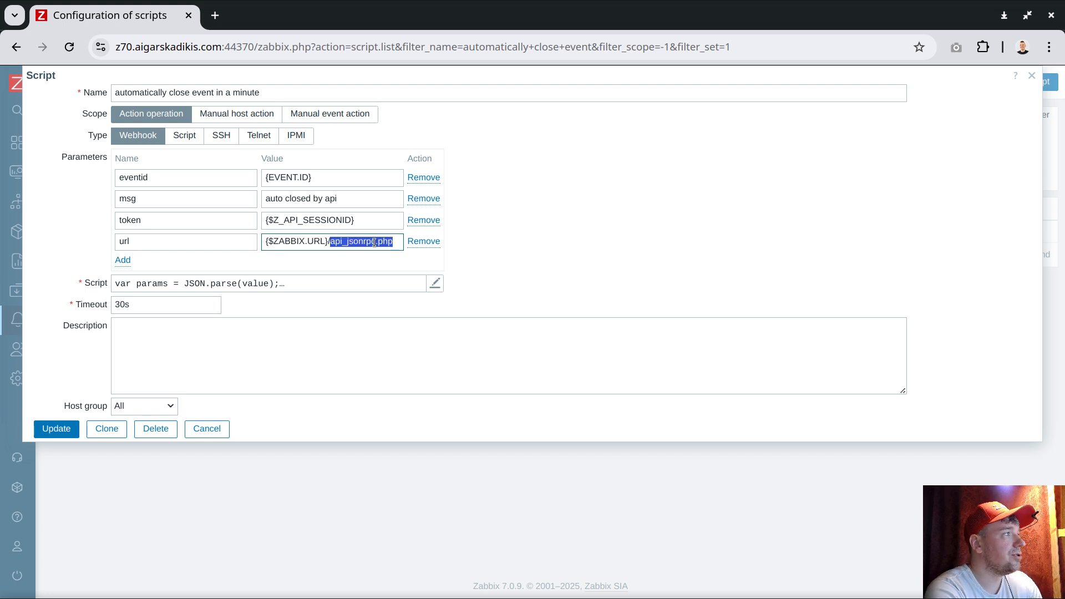
Step: Examine the webhook's JavaScript, especially the event.acknowledge method, event ID and action parameters, and close the script without saving
click(266, 285)
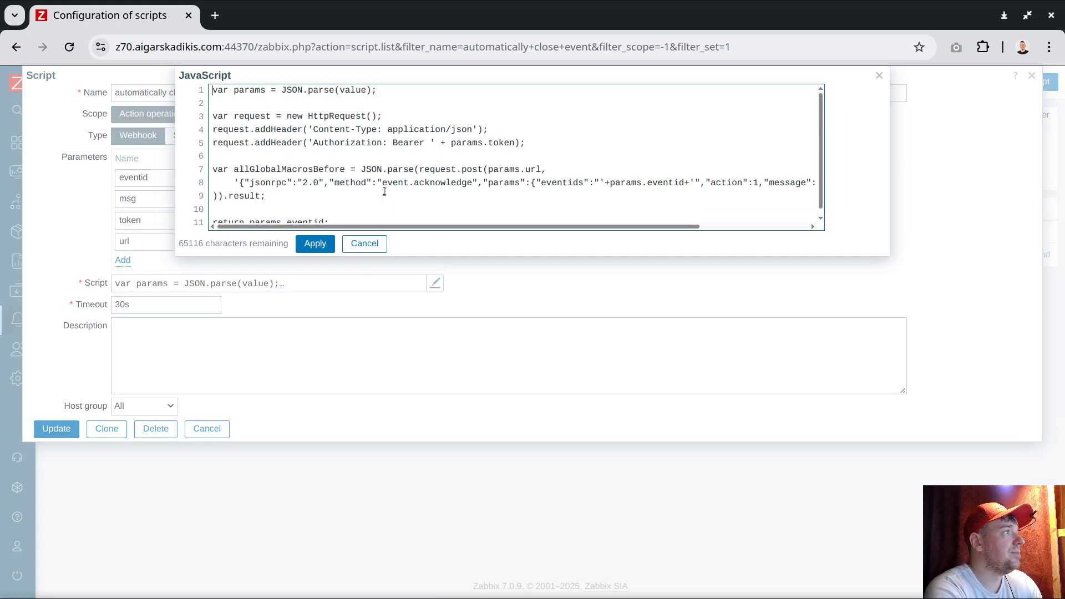
drag(383, 183, 473, 179)
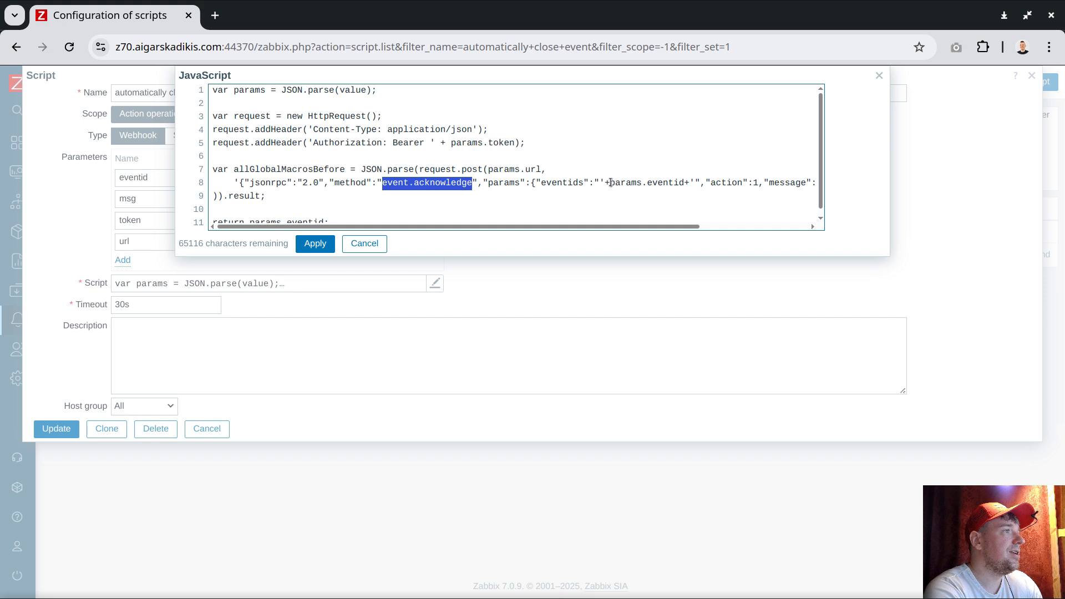
drag(611, 183, 685, 183)
drag(758, 182, 705, 183)
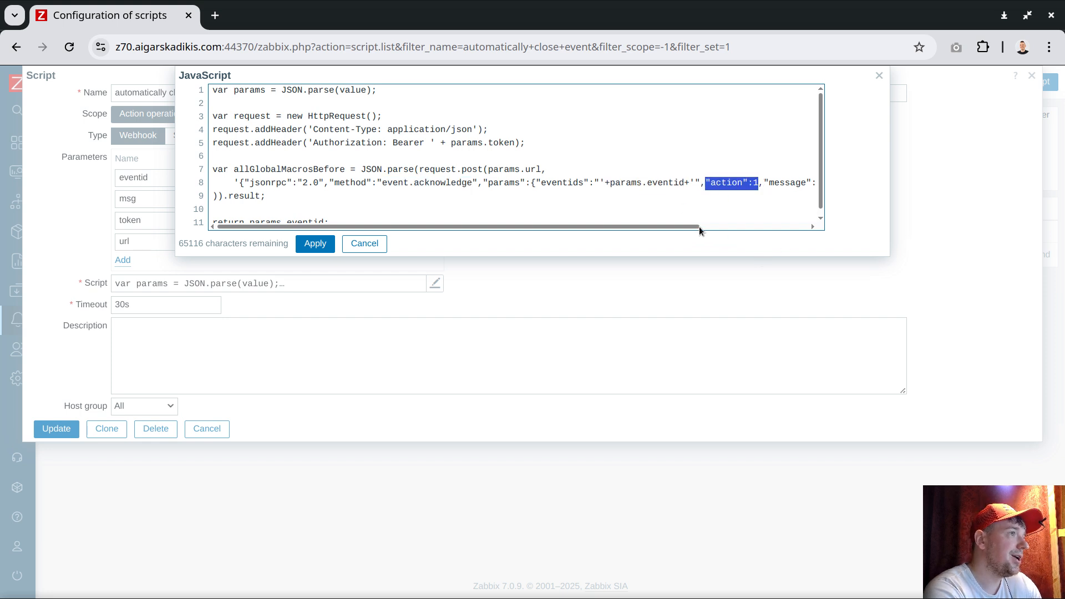
drag(683, 226, 795, 231)
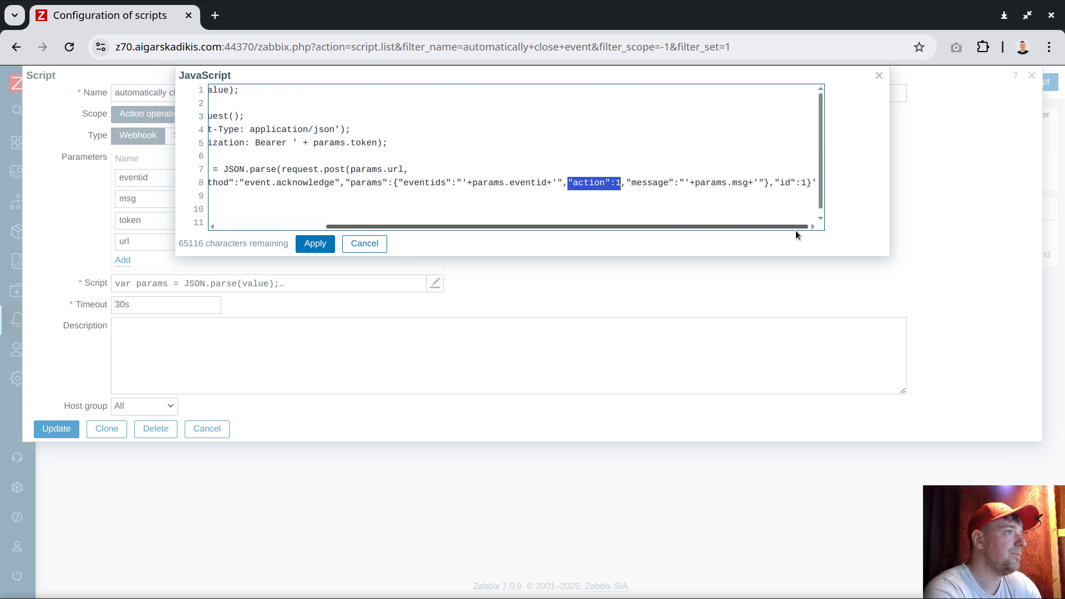
drag(685, 227, 479, 224)
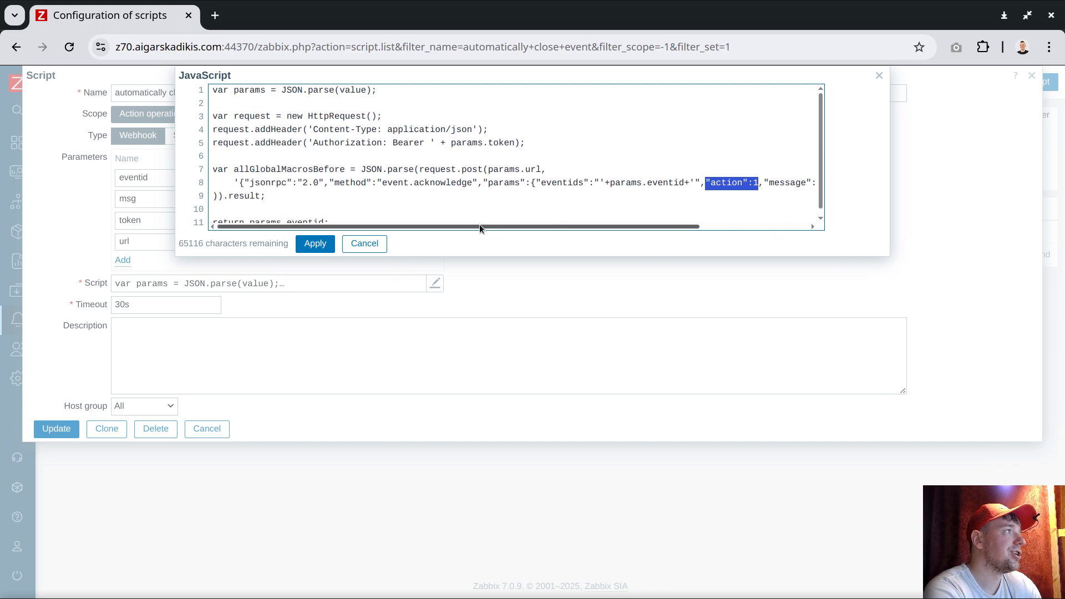
scroll(369, 216, down, 1)
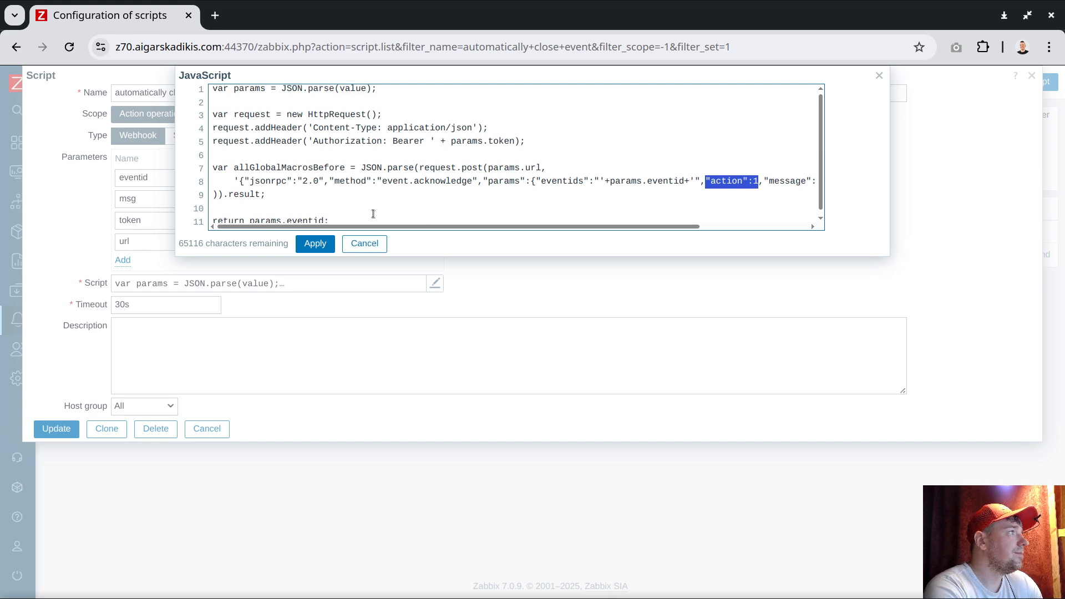
click(362, 245)
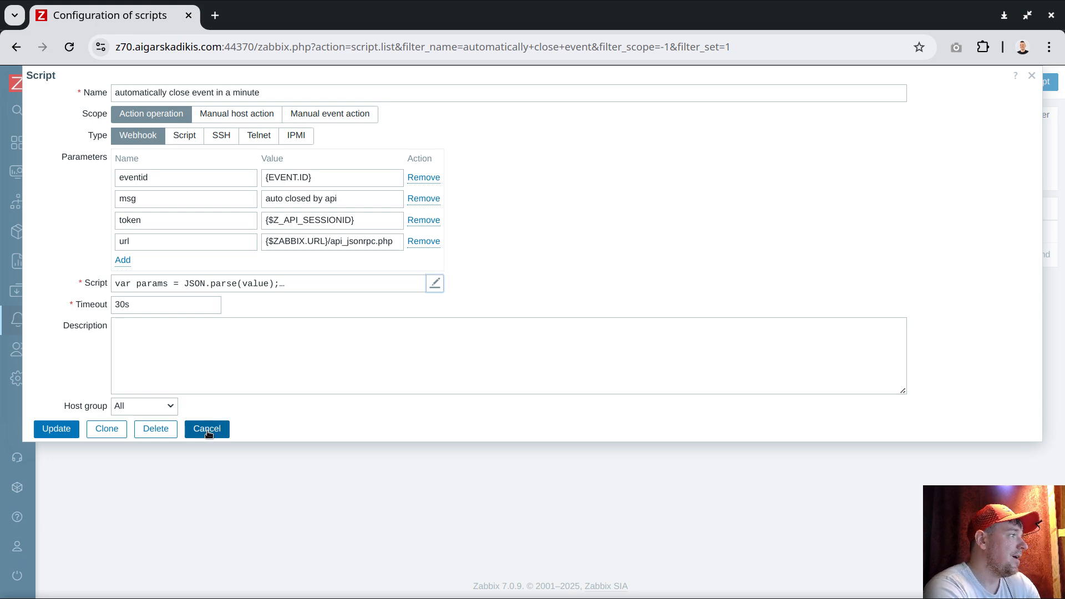
click(207, 429)
Step: Open the list of trigger actions
mouse_move(67, 297)
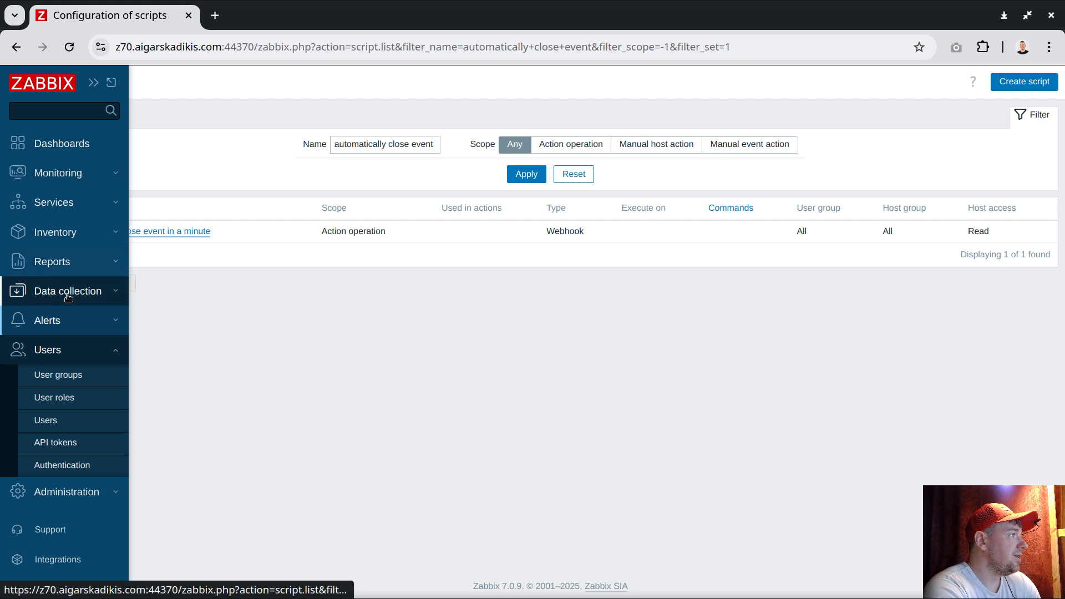
click(51, 320)
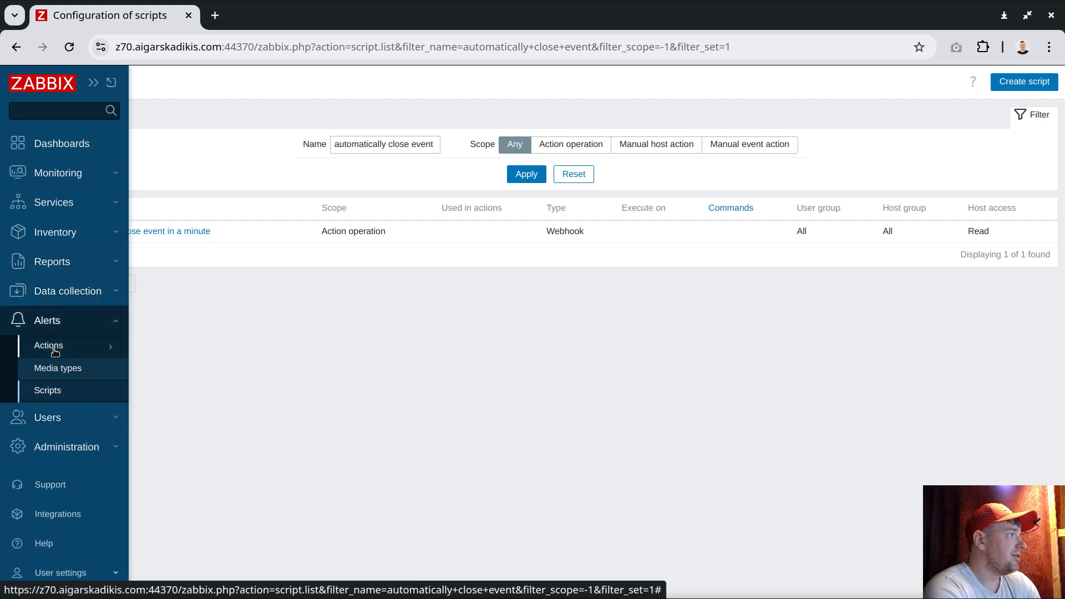
mouse_move(54, 351)
click(169, 342)
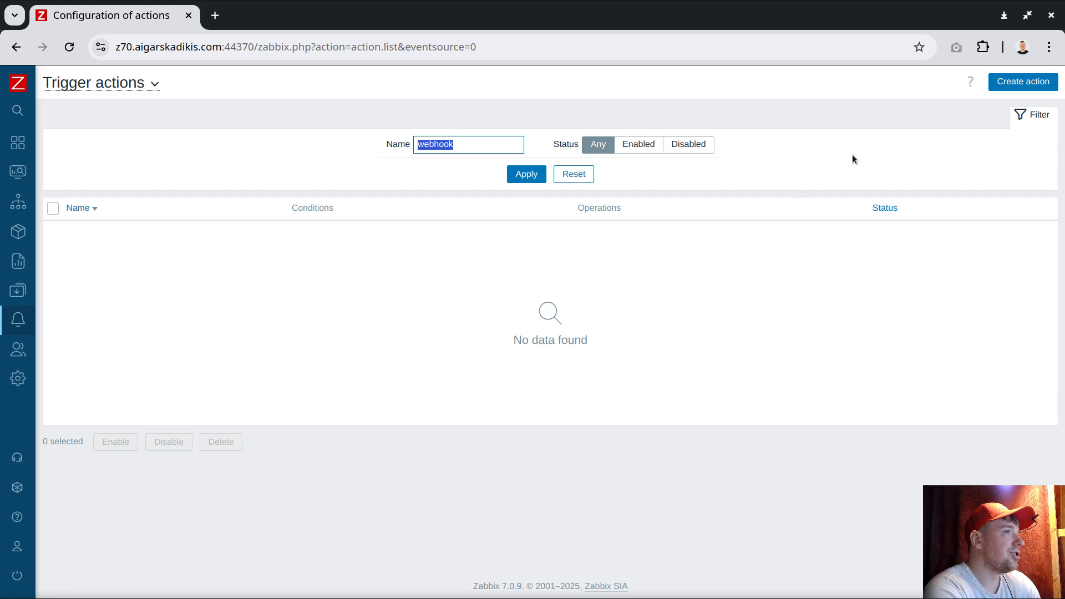
Step: Start a new trigger action and add the condition Template equals "random problems every second event generation mode multiple"
click(1022, 82)
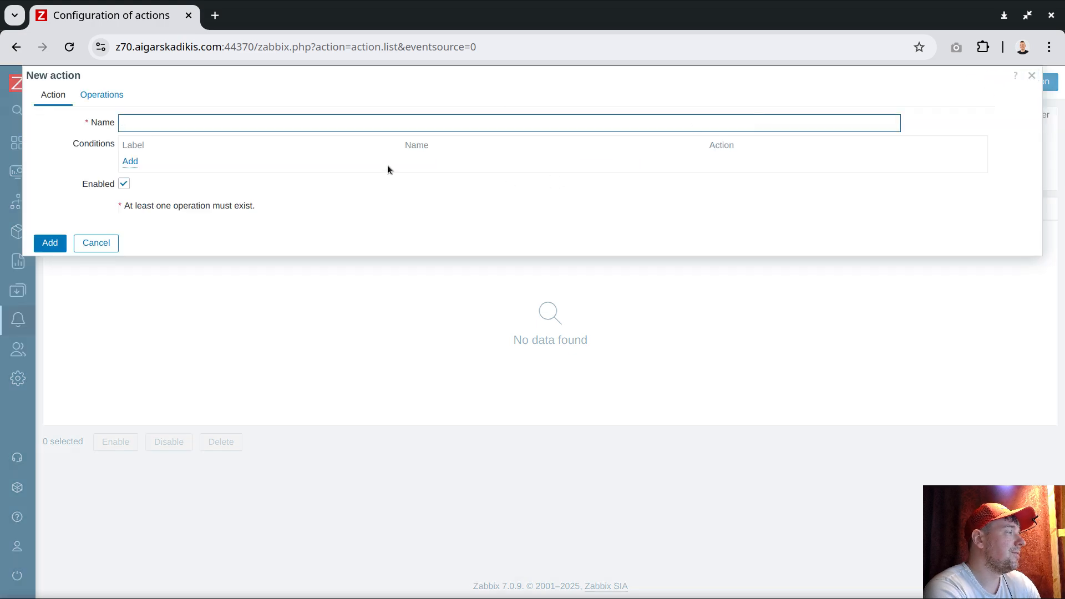
click(130, 161)
click(474, 137)
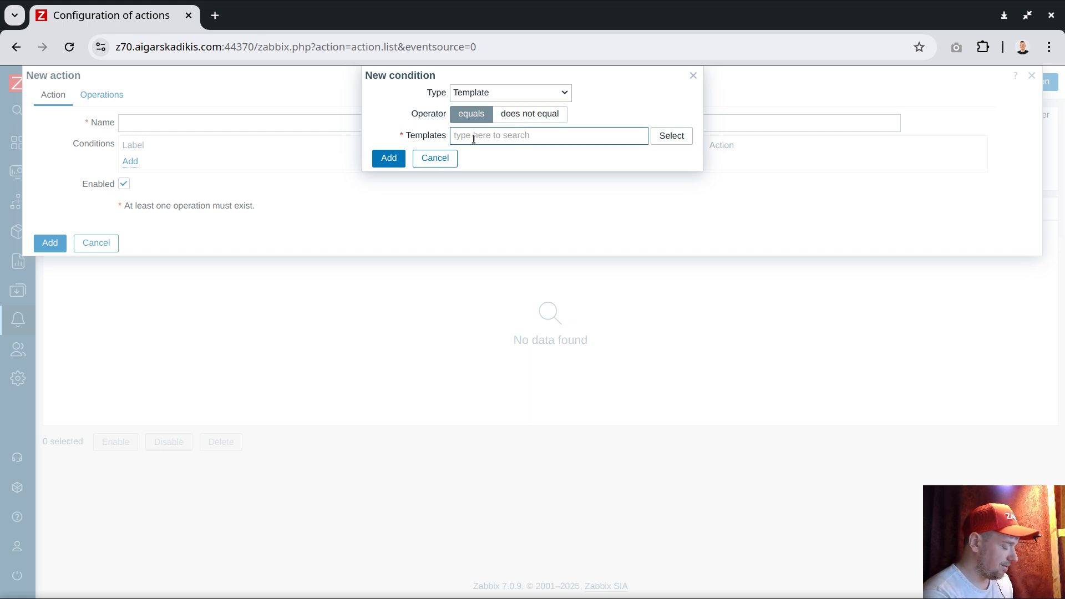
text(multi)
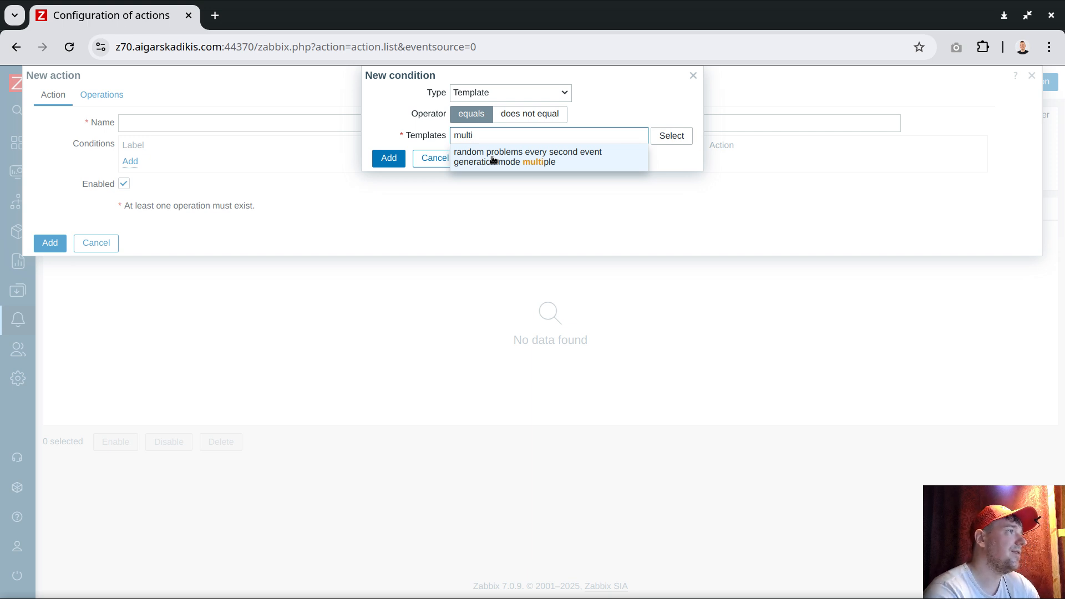
click(493, 161)
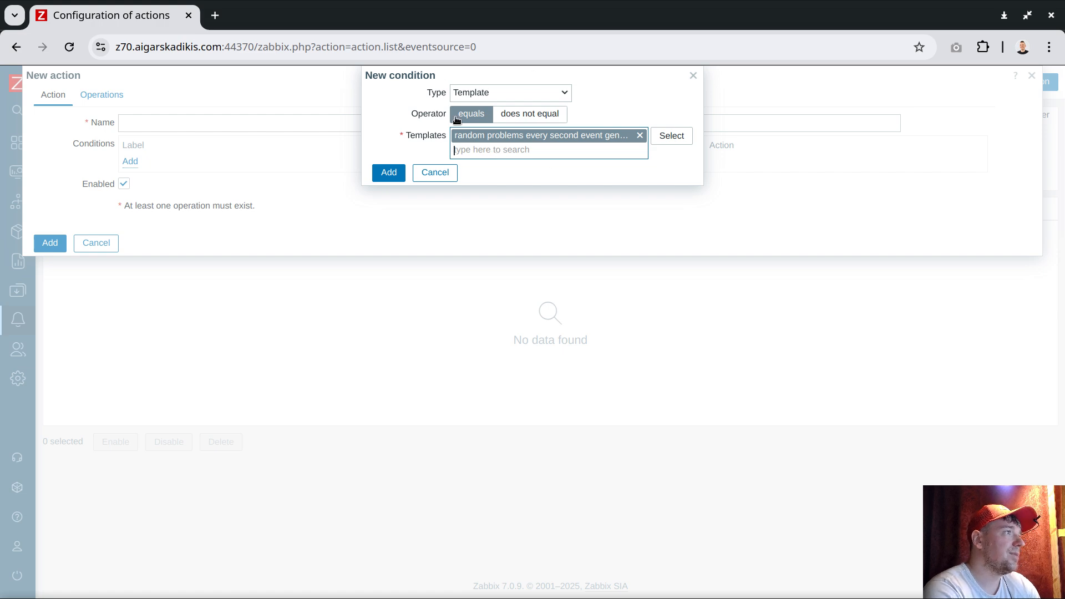
click(386, 172)
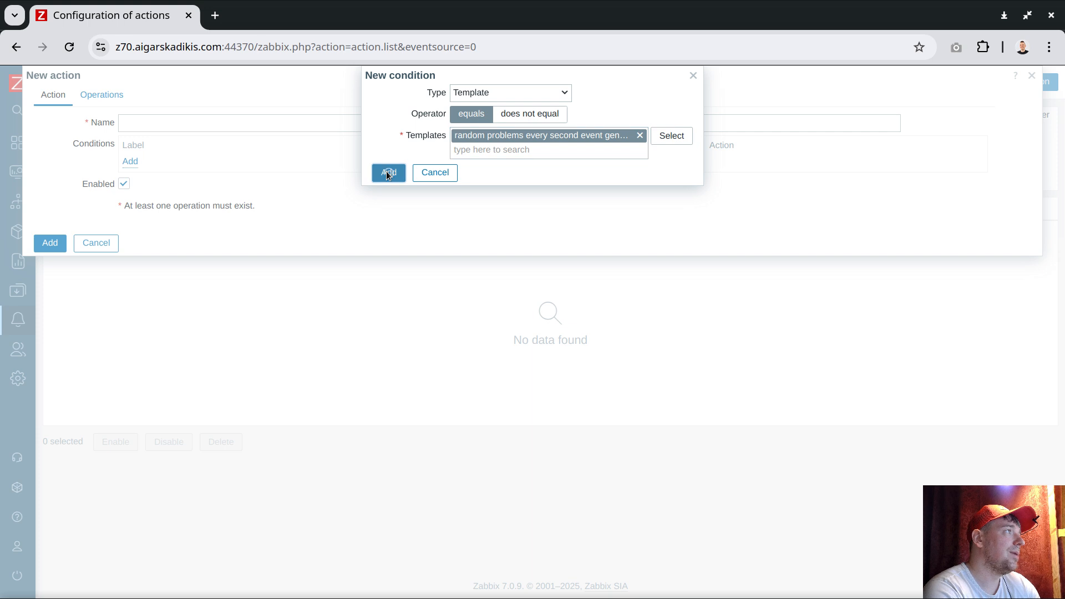
Step: Name the new action "close automatically webhook"
click(199, 123)
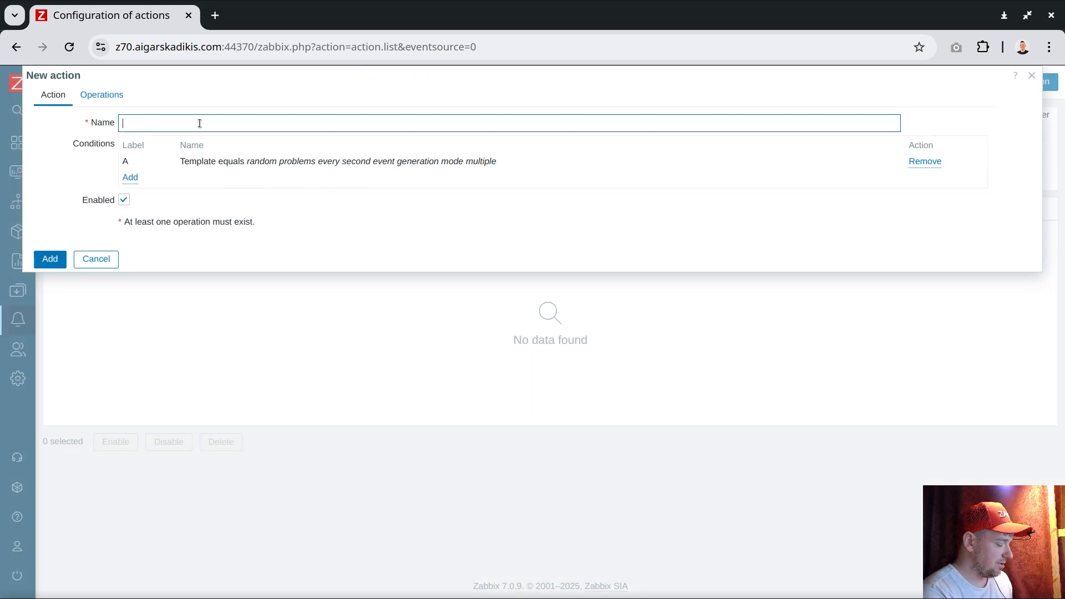
text(close automatic)
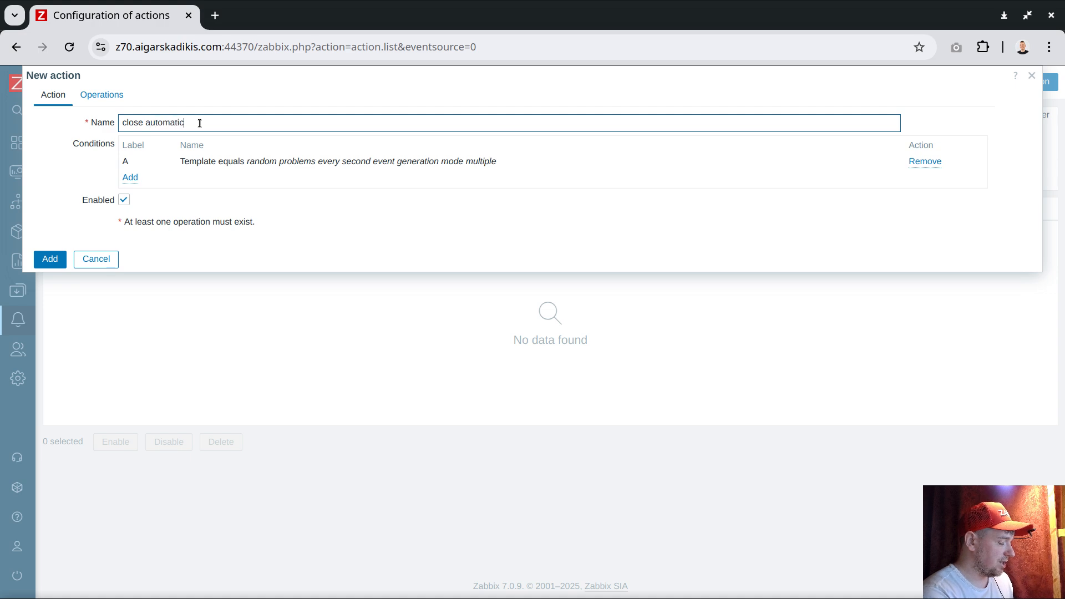
text(ally)
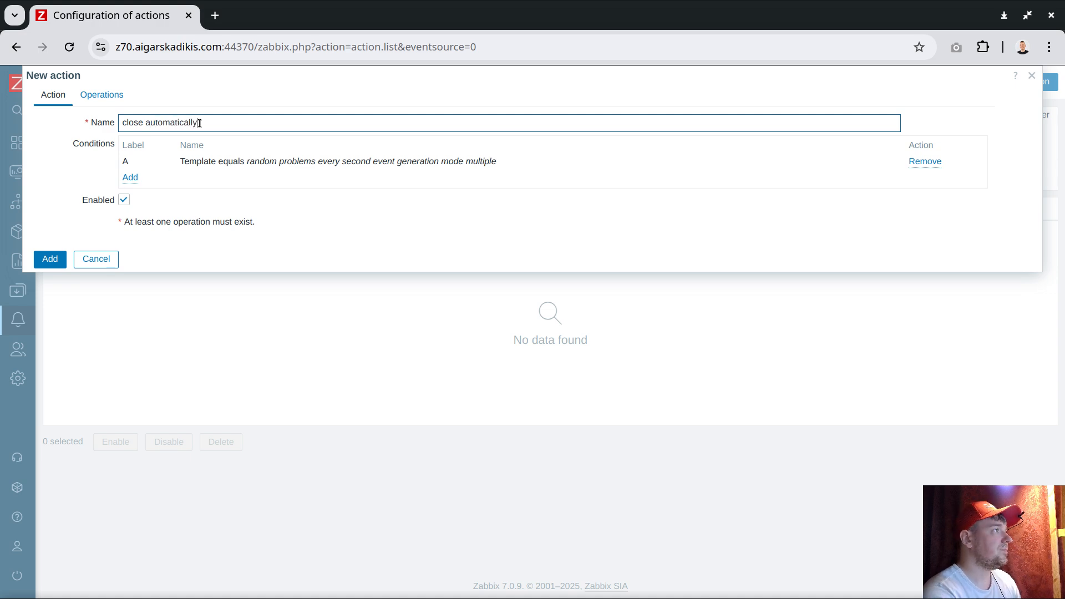
text( we)
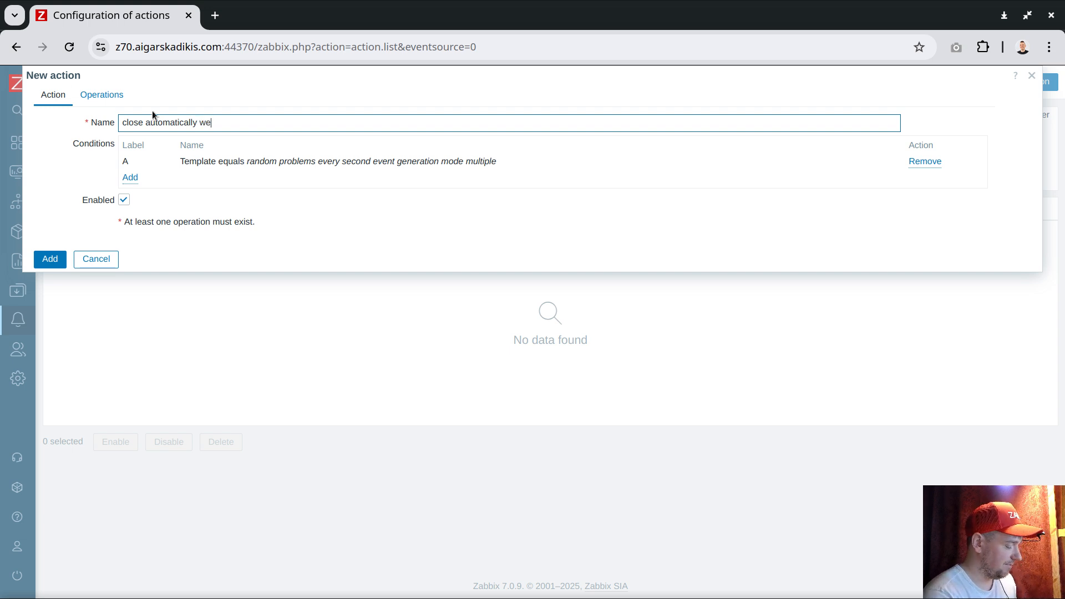
text(bhook)
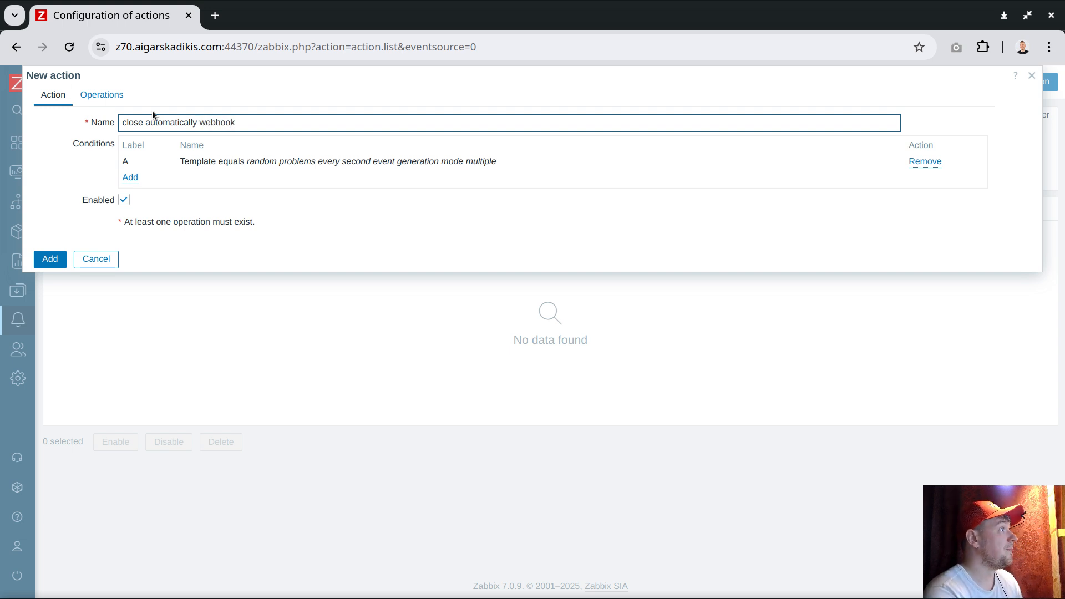
Step: Set the new action's default operation step duration to 1m
click(118, 95)
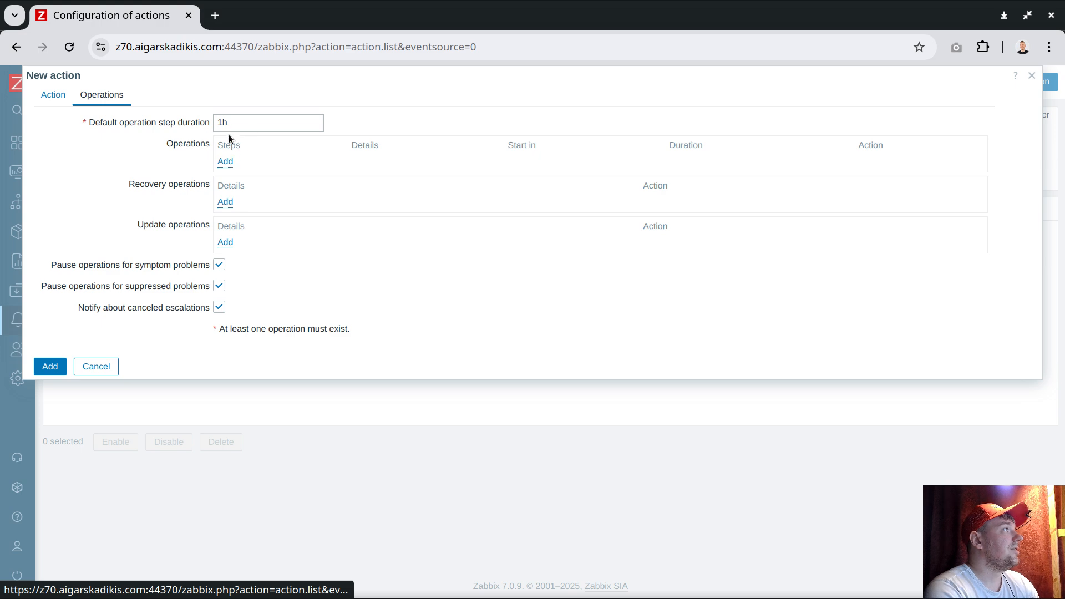
drag(236, 123, 84, 111)
text(1m)
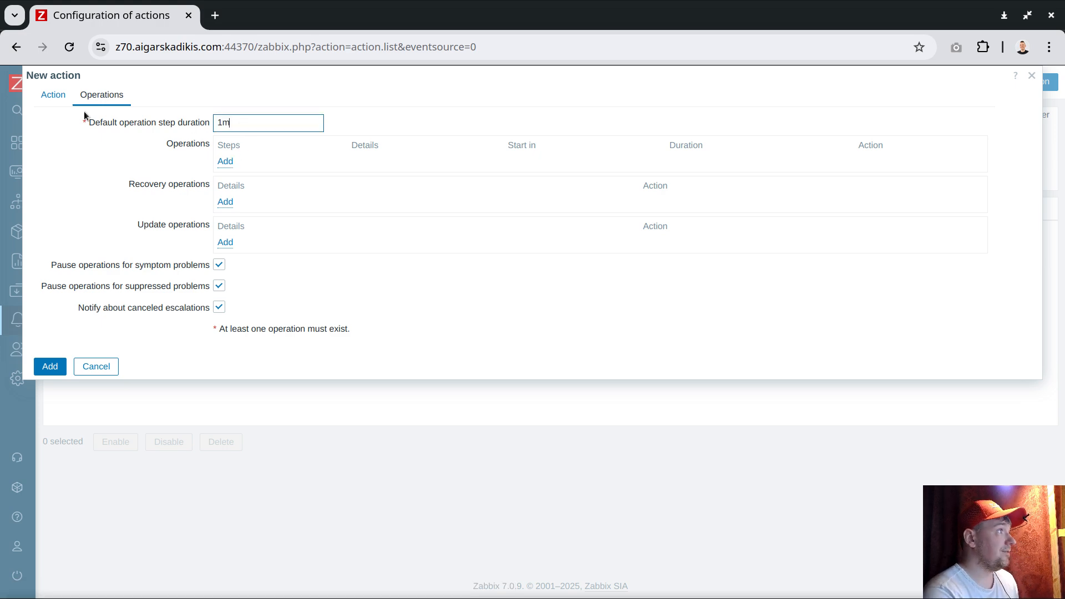
Step: Add an operation that runs the script "automatically close event in a minute" on the current host, using steps 2 to 2
click(225, 162)
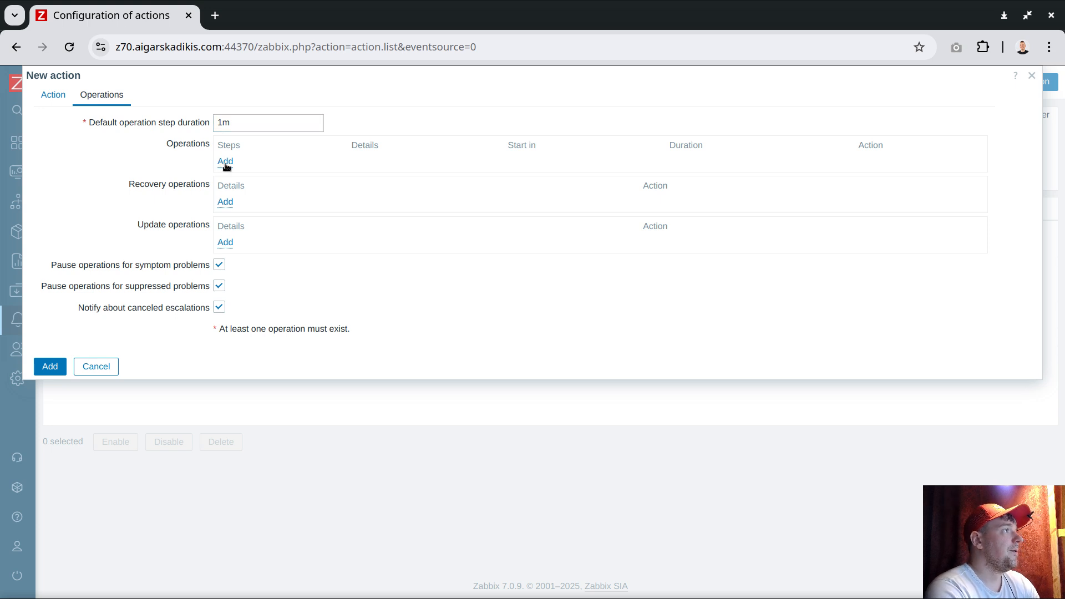
click(447, 89)
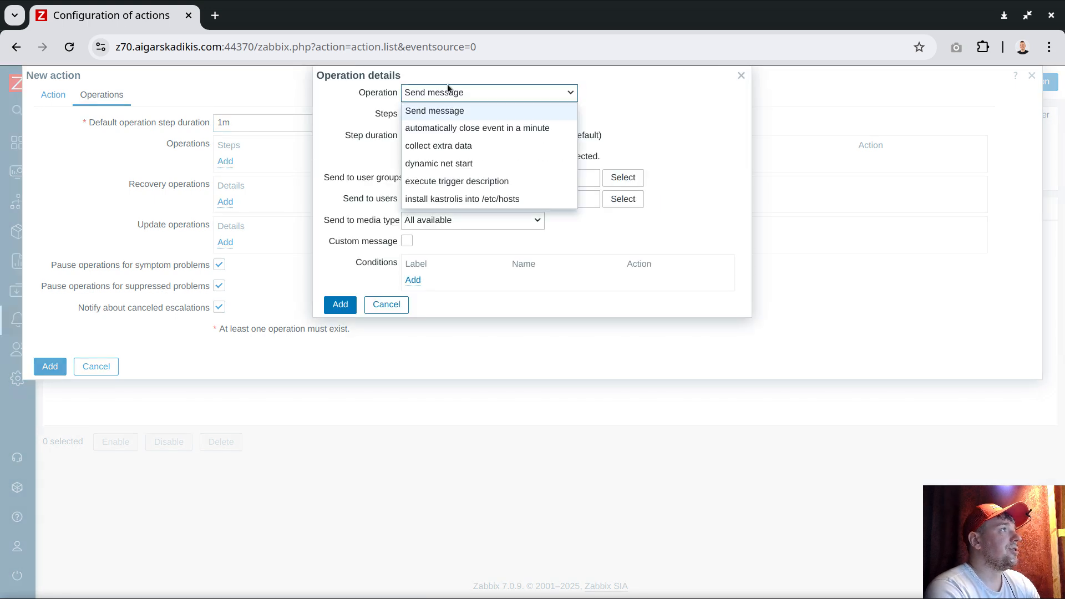
click(458, 128)
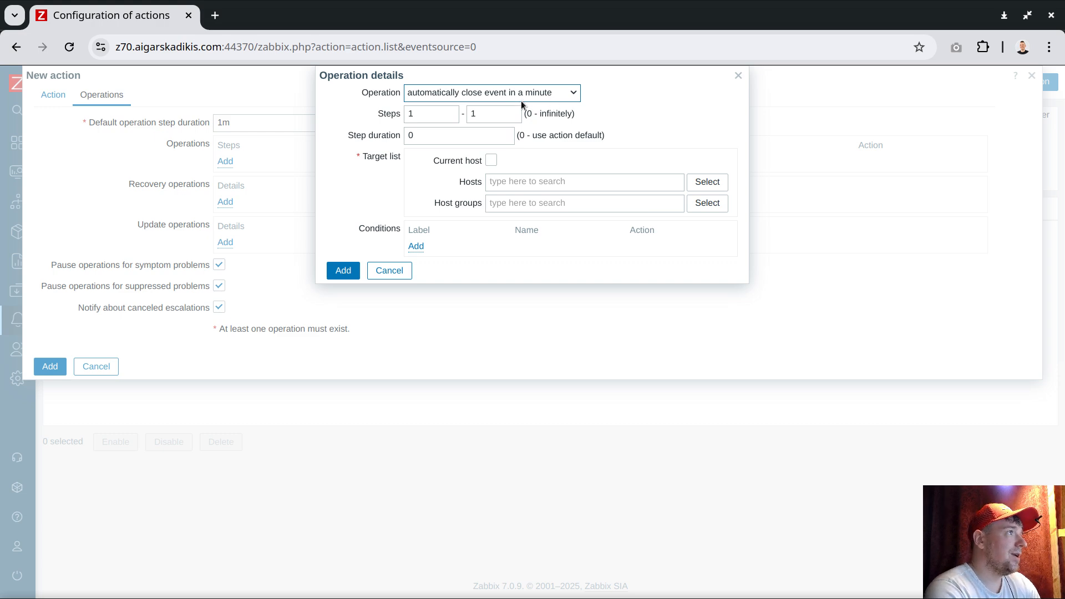
double_click(435, 115)
text(2)
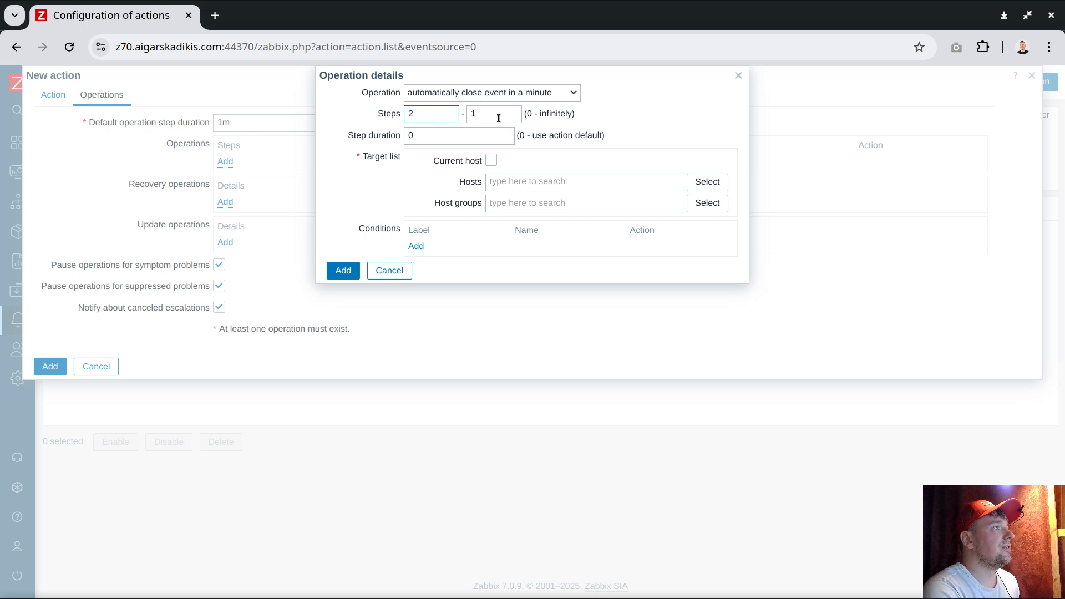
key(Tab)
text(2)
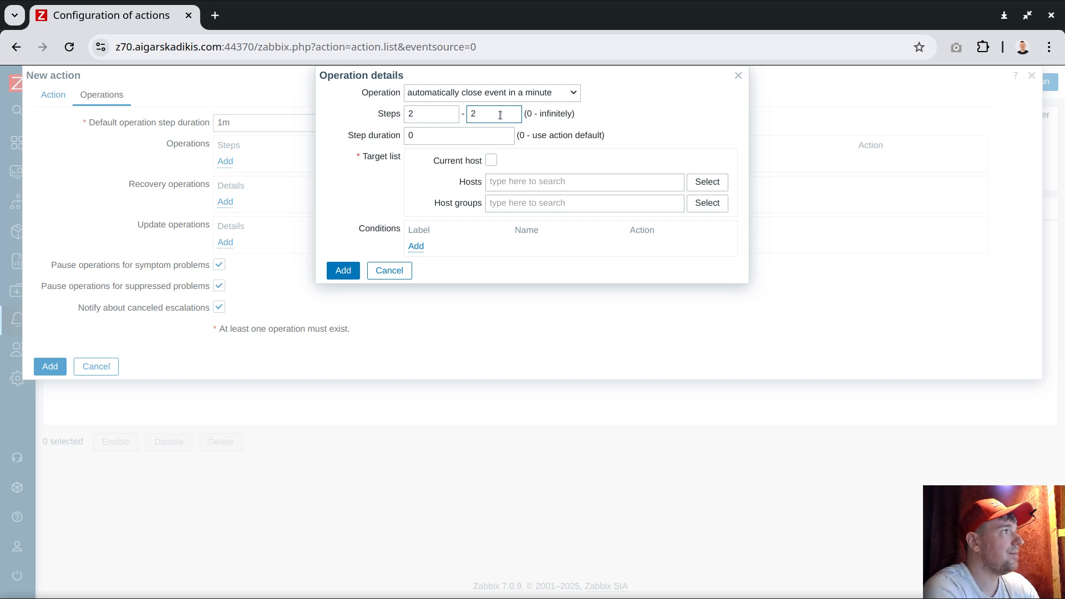
click(490, 160)
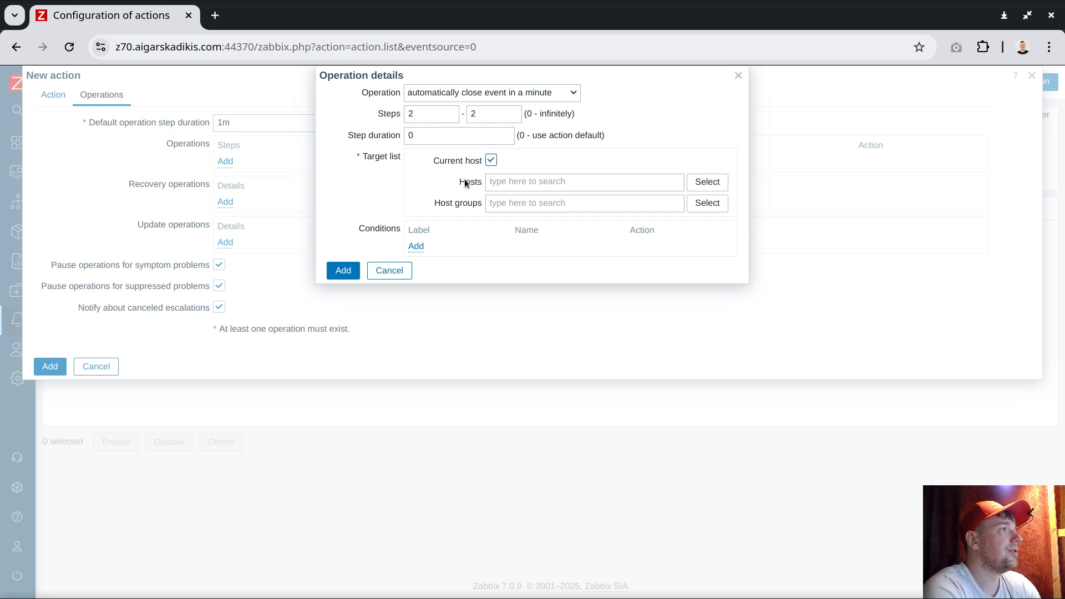
click(341, 271)
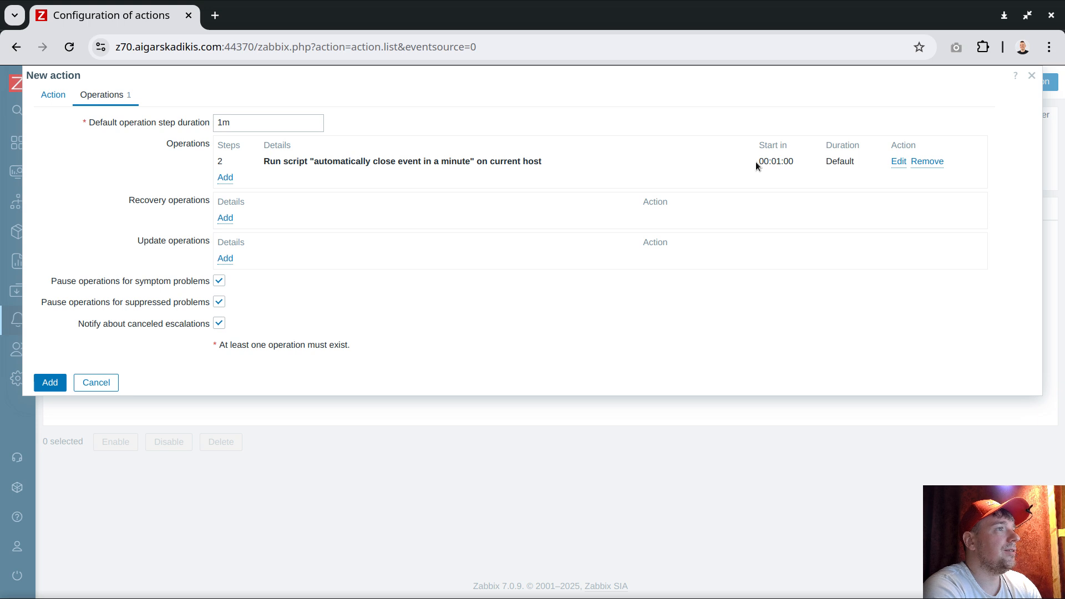
Step: Try a default operation step duration of 1d to check its effect on the operation's start time
drag(756, 161, 789, 178)
click(784, 162)
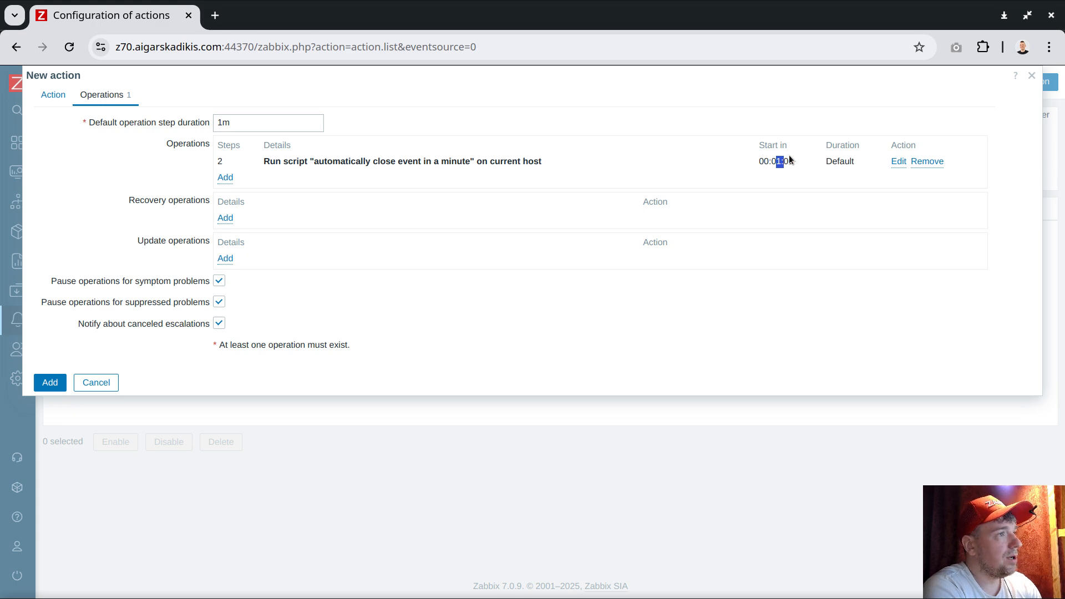
drag(224, 123, 257, 132)
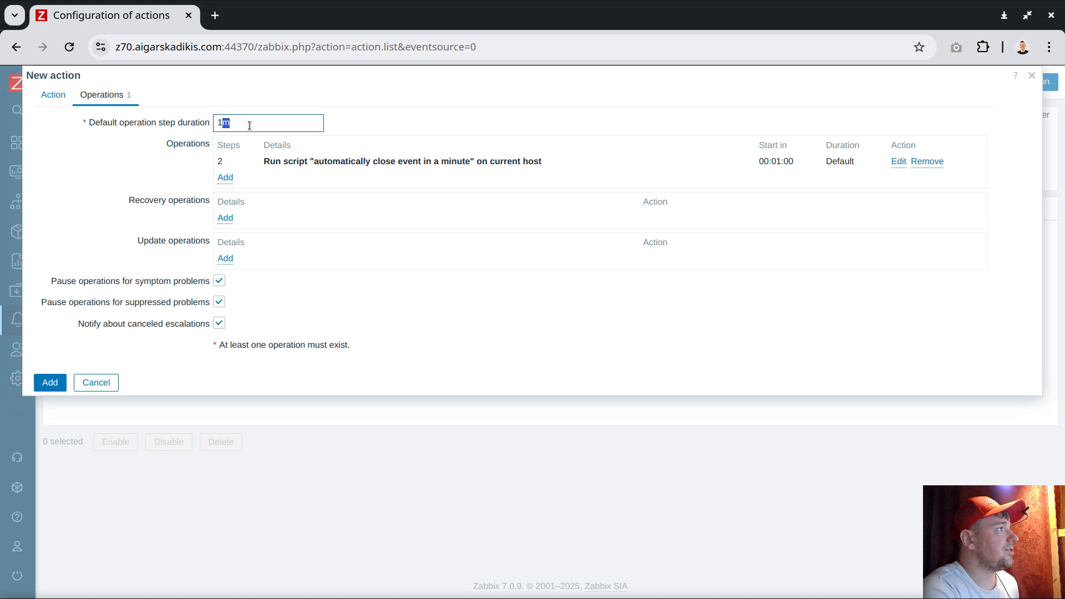
text(d)
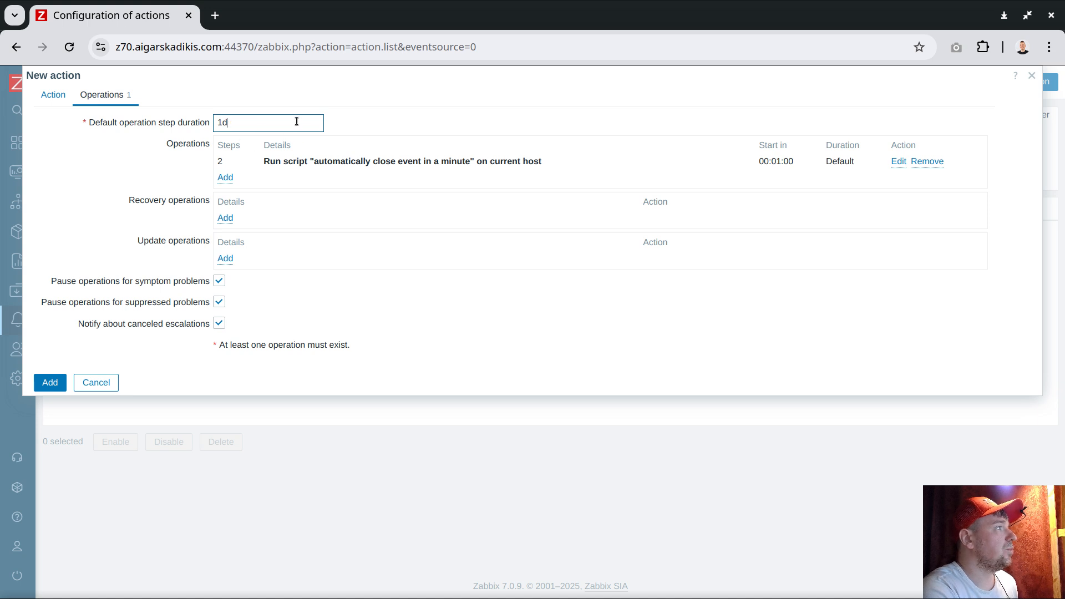
click(631, 175)
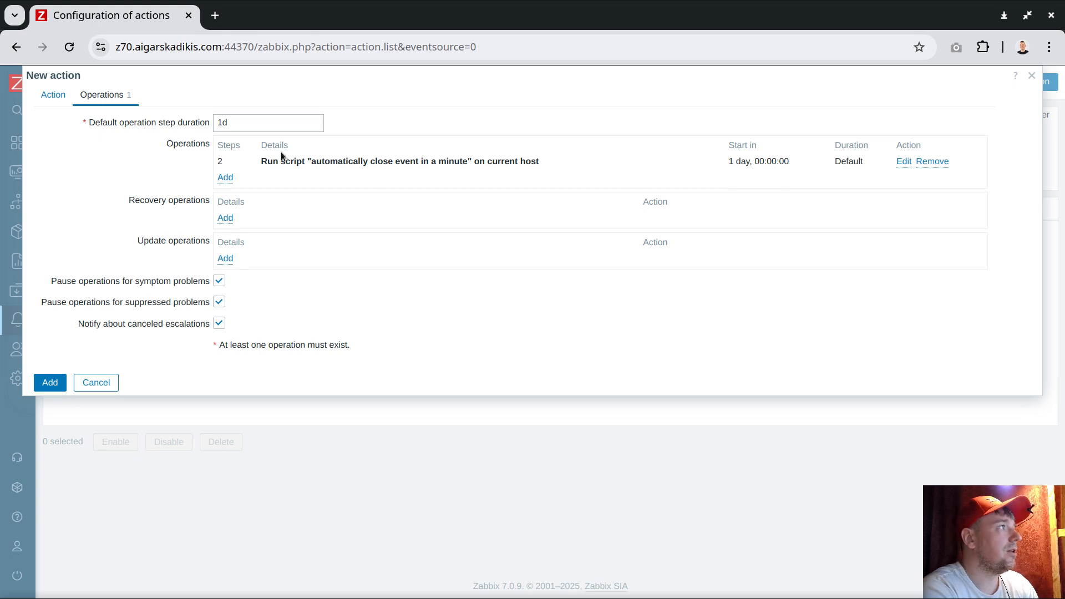
Step: Set the default operation step duration back to 1m and save the new trigger action
click(245, 123)
key(BackSpace)
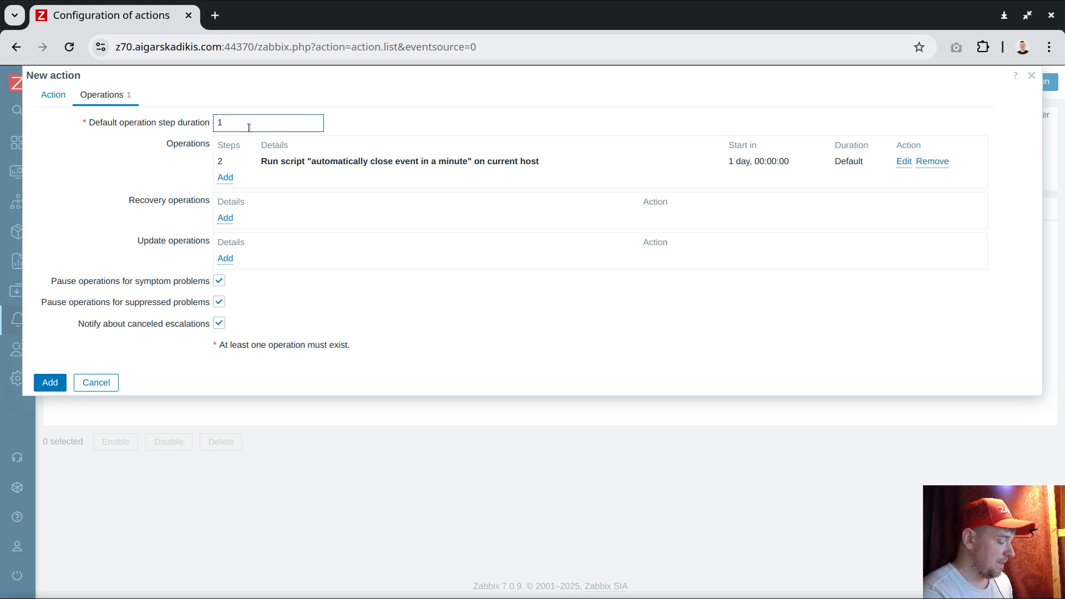
text(m)
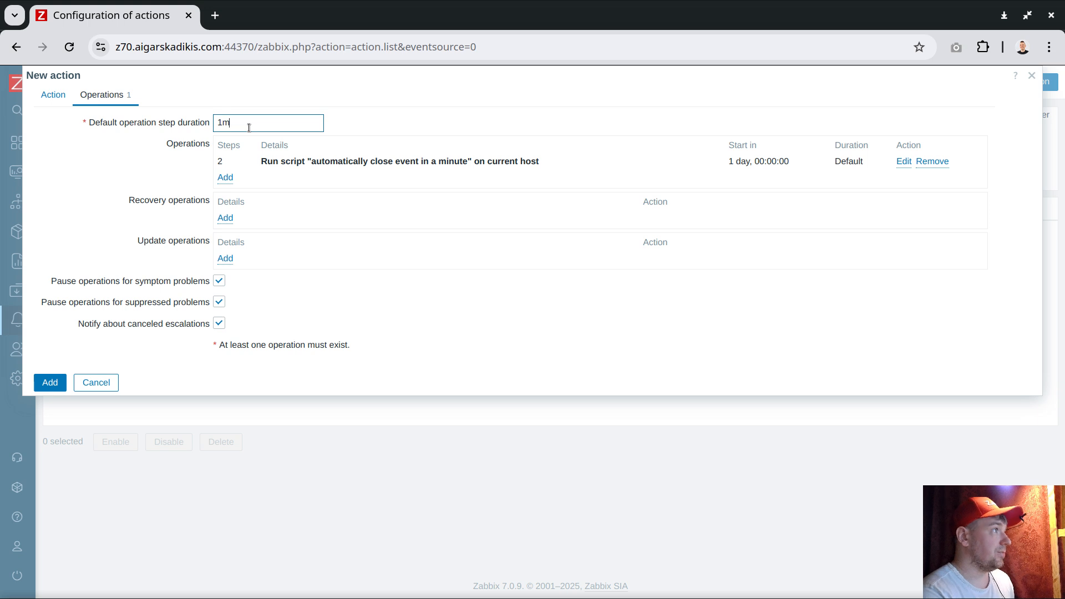
click(289, 142)
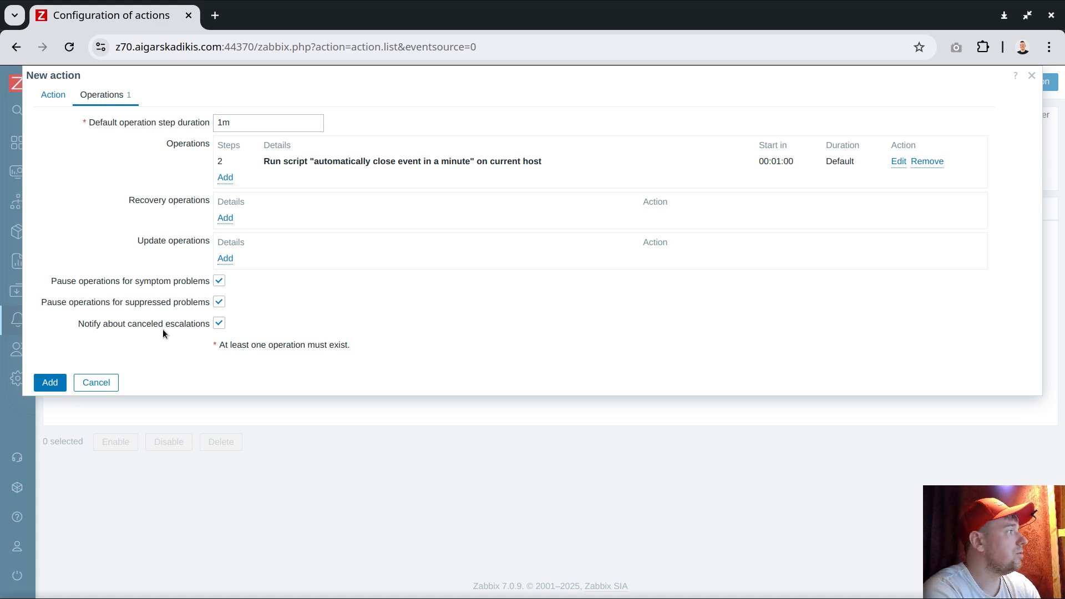
click(51, 383)
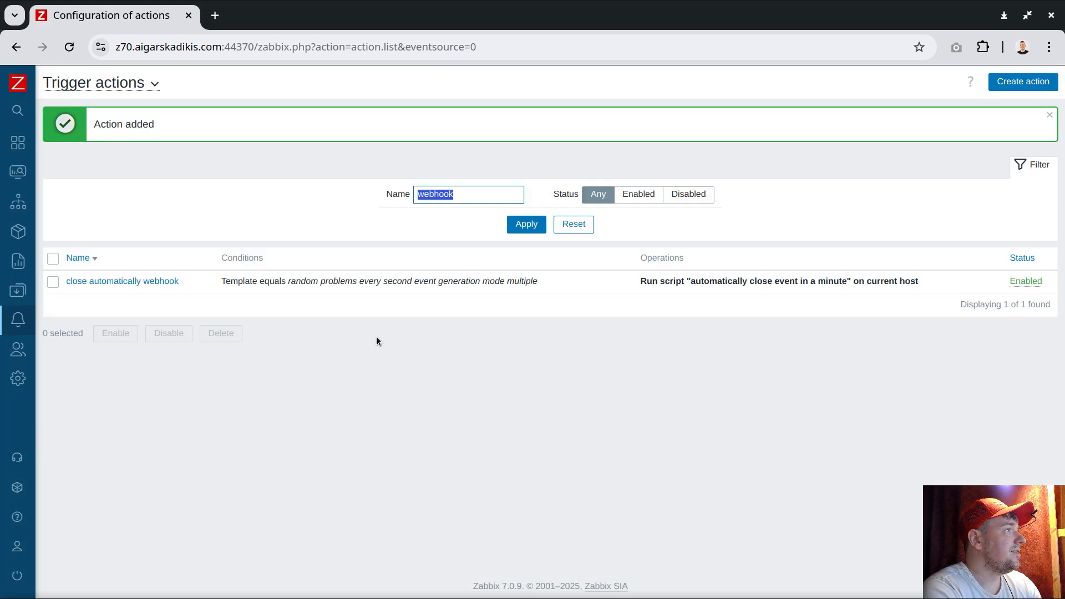
Step: Open the items of the template "random problems every second event generation mode multiple"
mouse_move(19, 303)
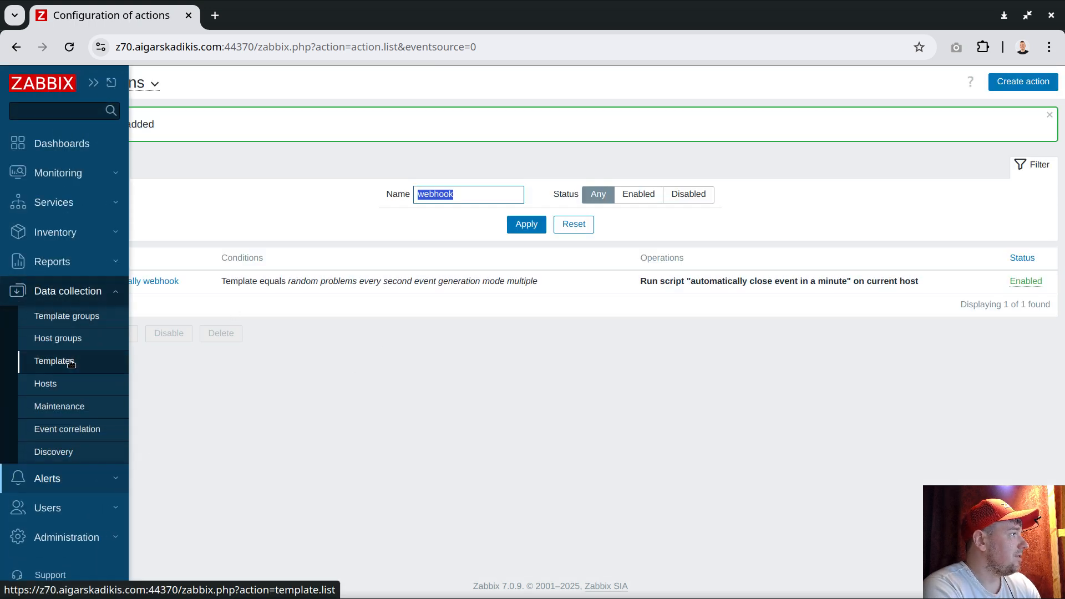
drag(288, 281, 509, 280)
mouse_move(39, 338)
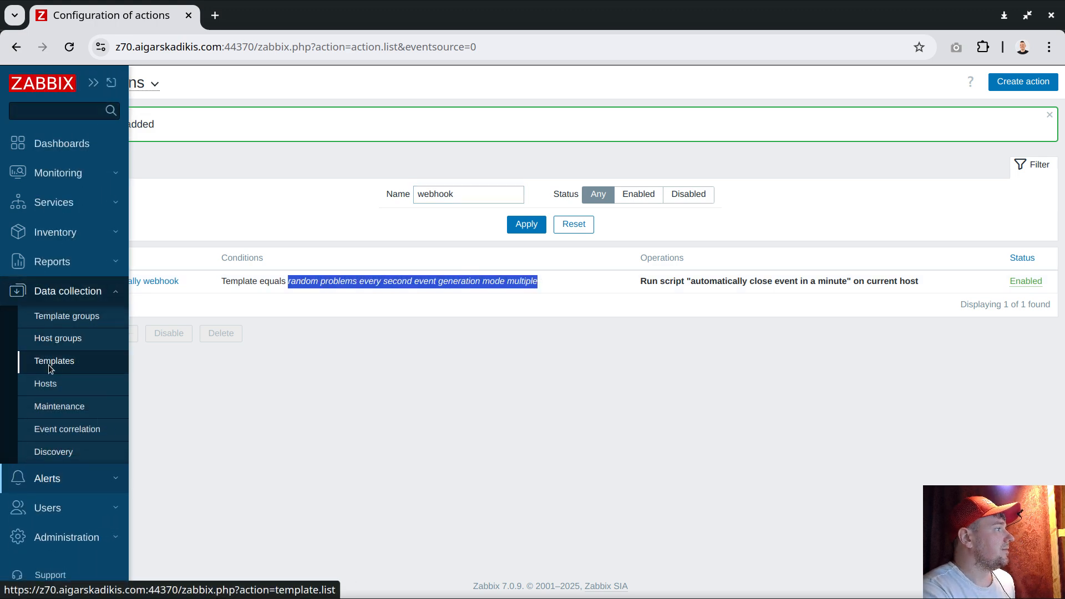
click(51, 361)
click(404, 187)
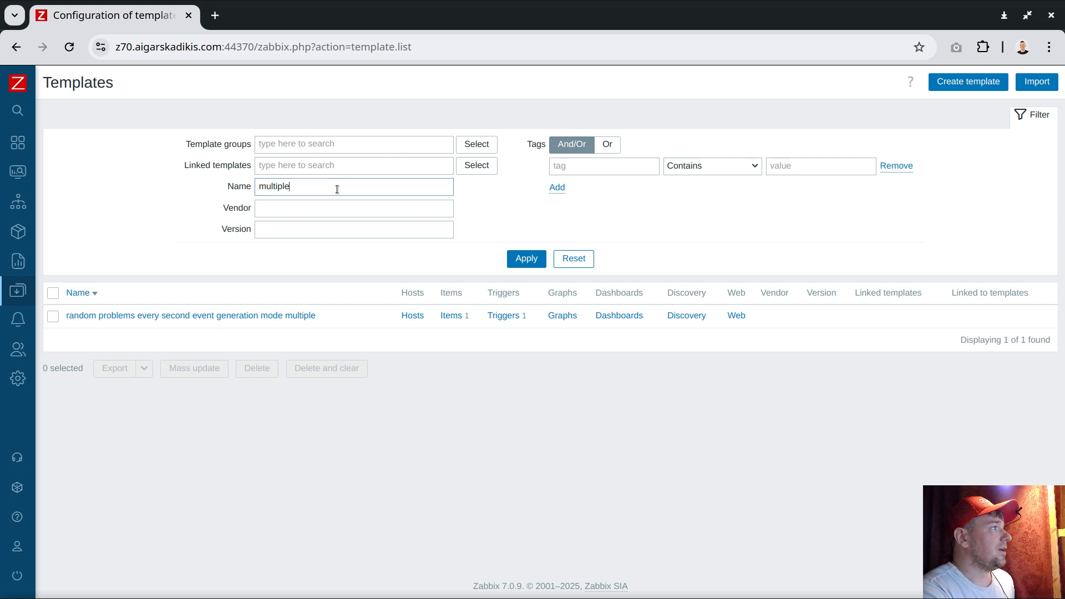
click(450, 319)
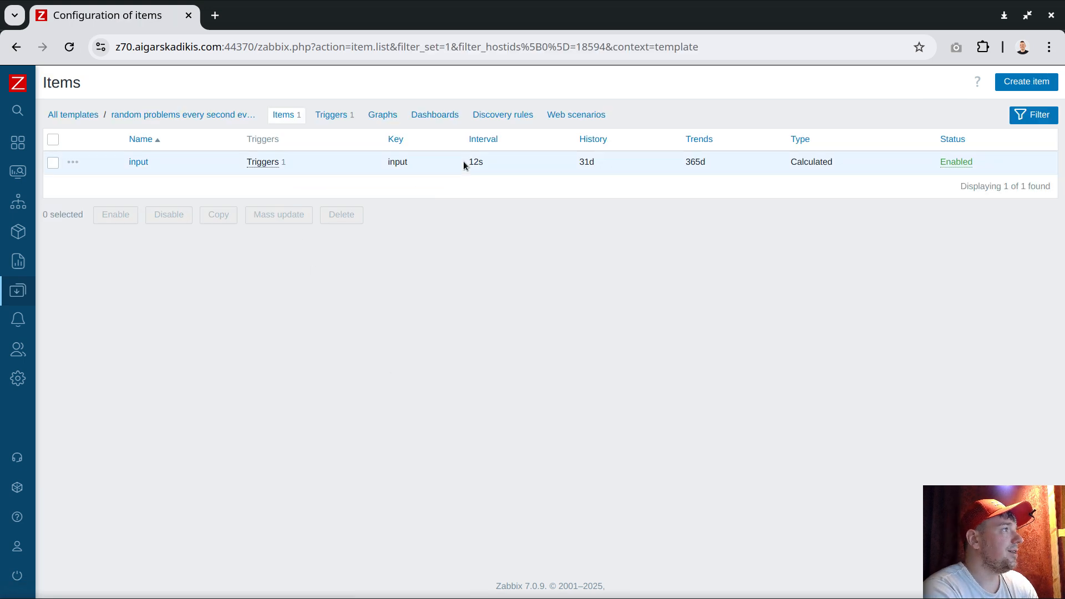
Step: Examine the update interval and preprocessing of the template's "input" item, and close it without saving
drag(469, 162, 475, 162)
double_click(476, 162)
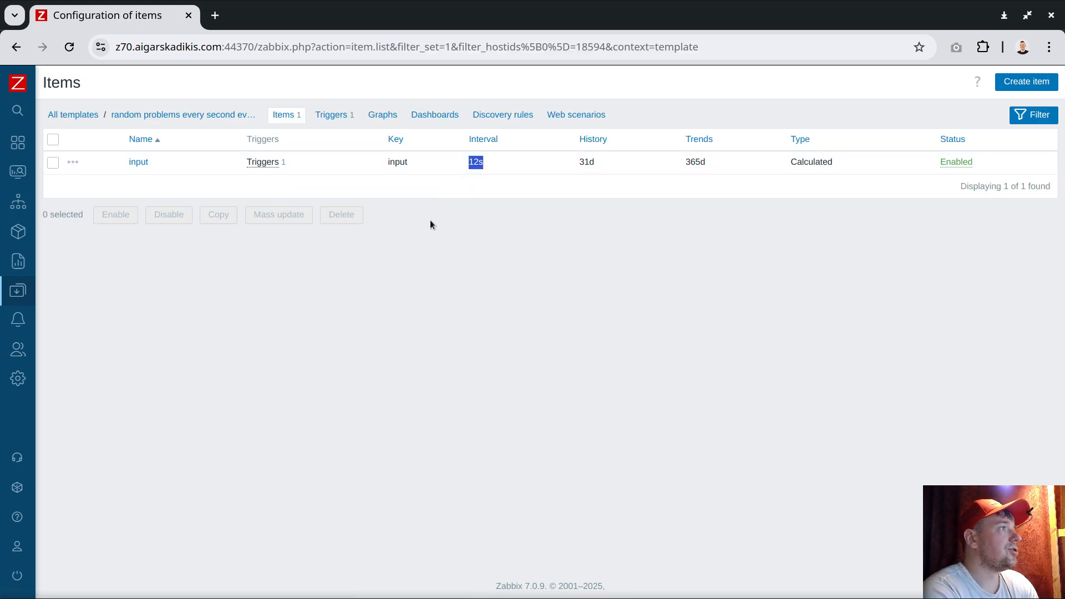
click(137, 162)
click(136, 95)
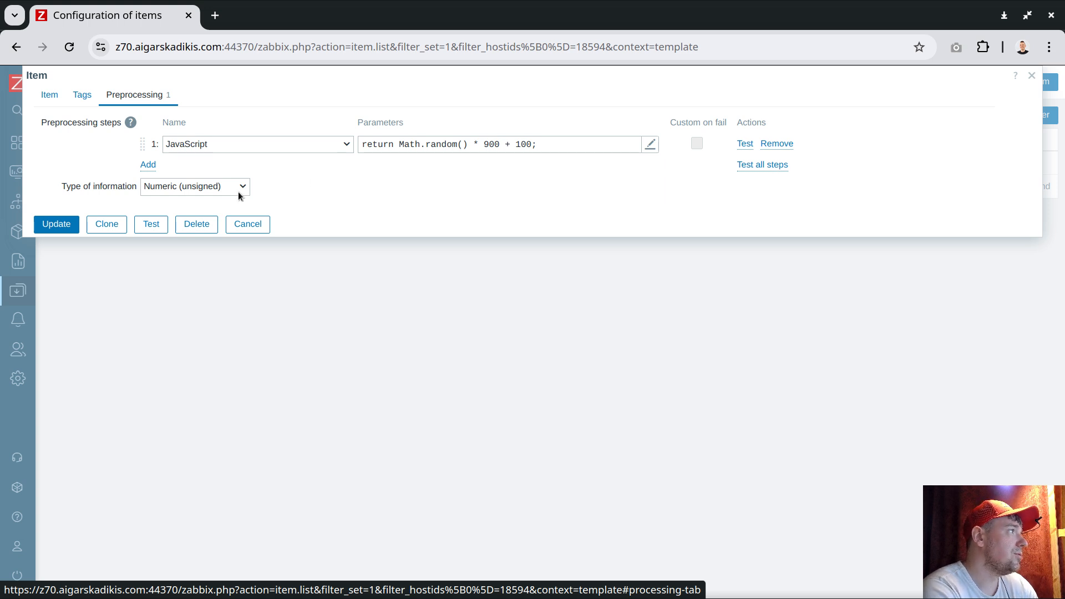
click(242, 225)
Step: Examine the template's trigger "Number bigger than 0", especially its expression and PROBLEM event generation mode, and close it without saving
click(325, 114)
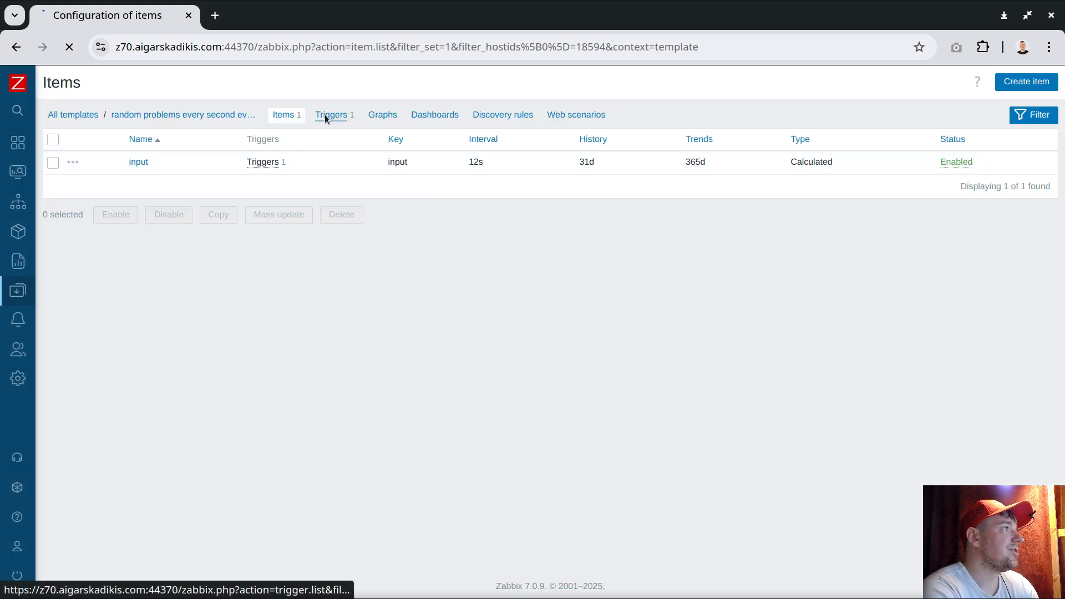
click(340, 348)
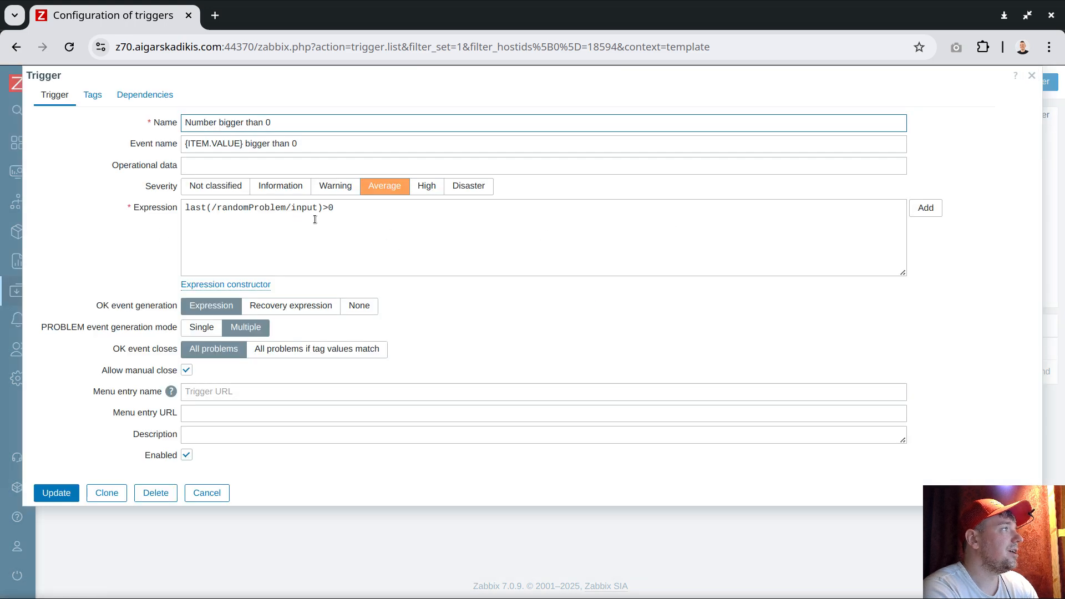
click(341, 208)
drag(329, 208, 341, 209)
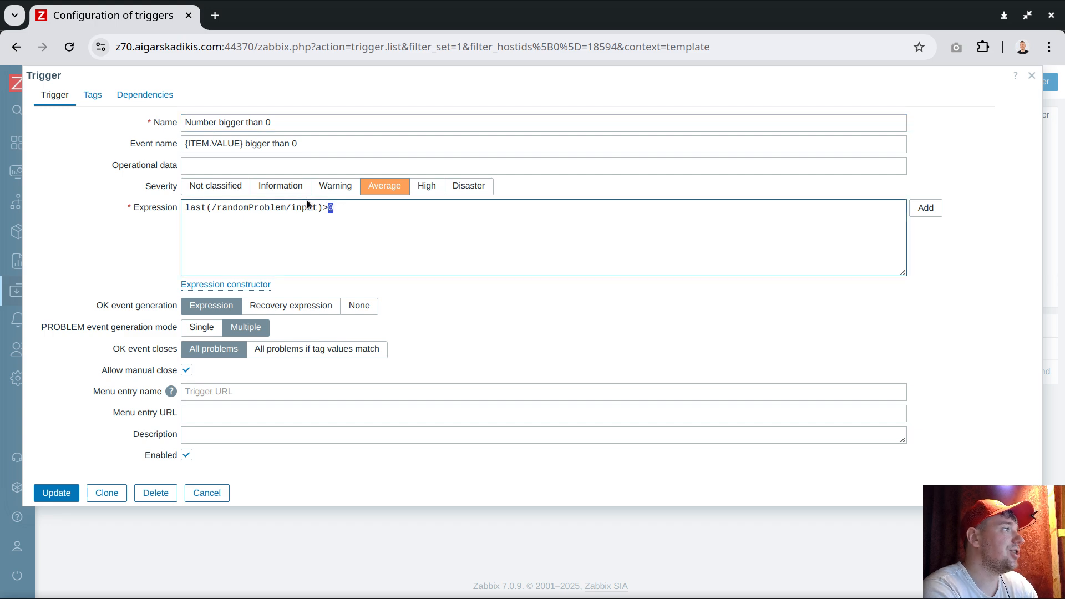
drag(40, 327, 178, 332)
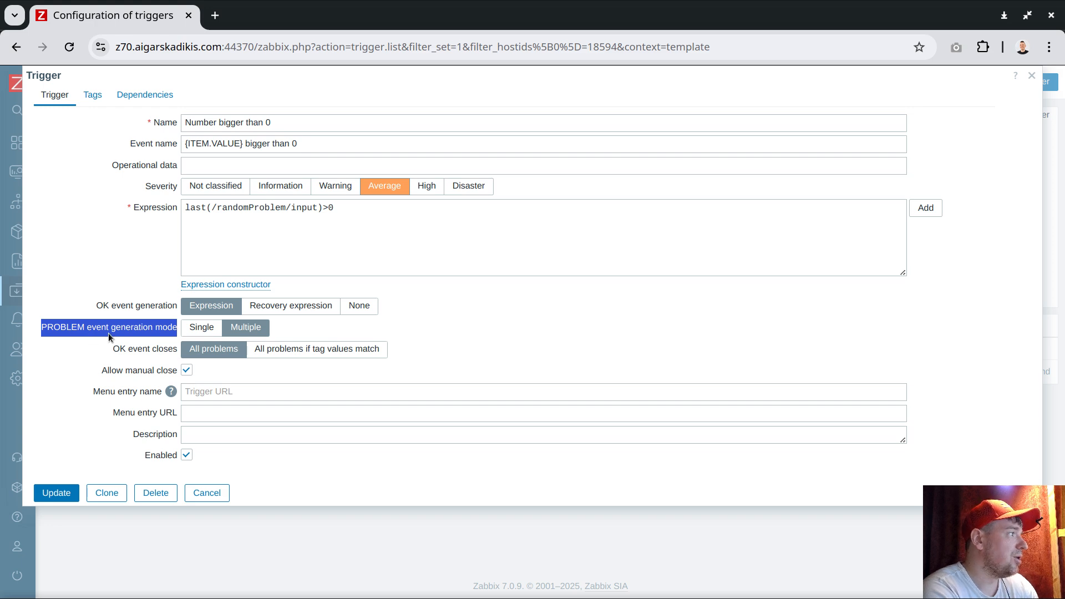
triple_click(348, 214)
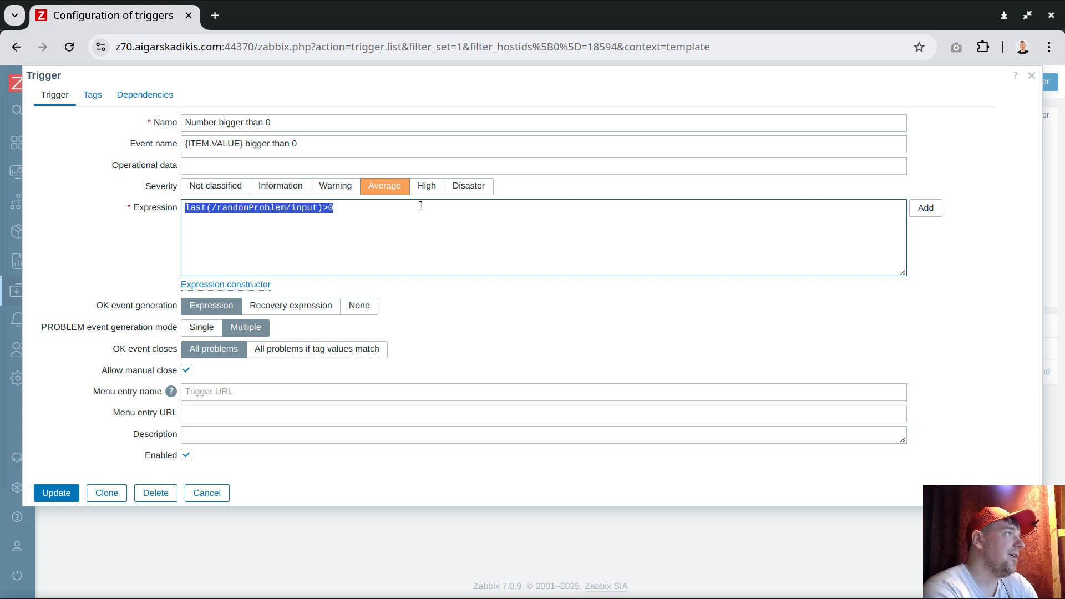
click(199, 493)
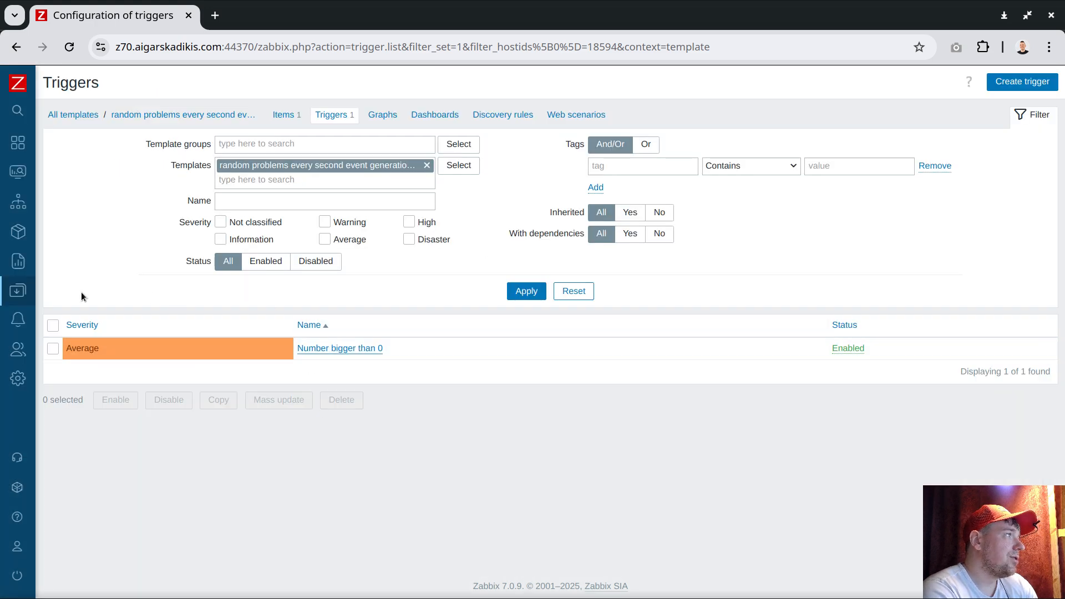
Step: Start a new host from the list of hosts and name it "generator"
click(11, 318)
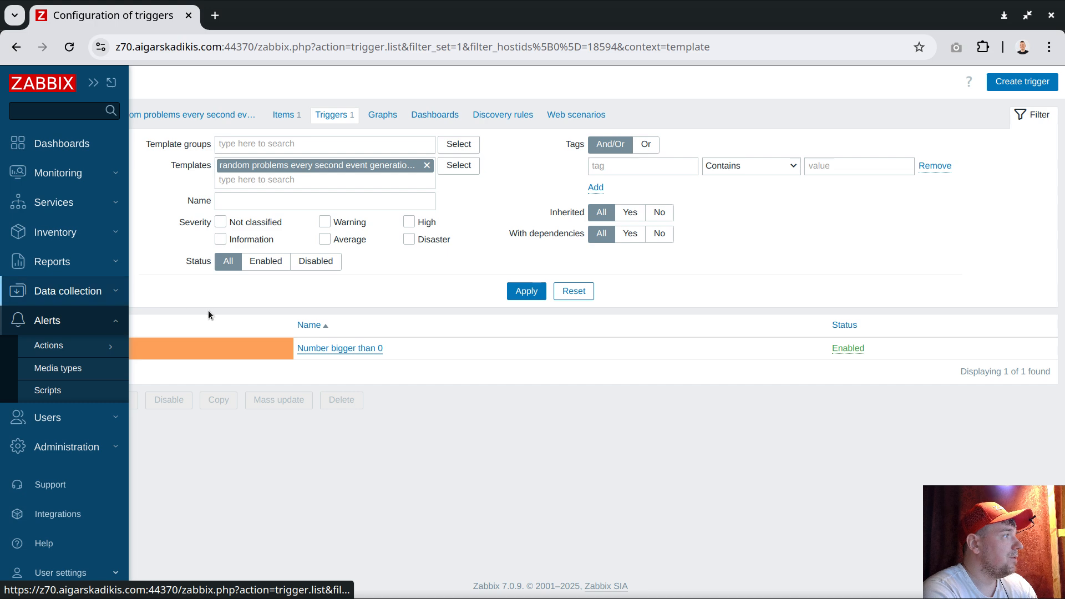
click(83, 293)
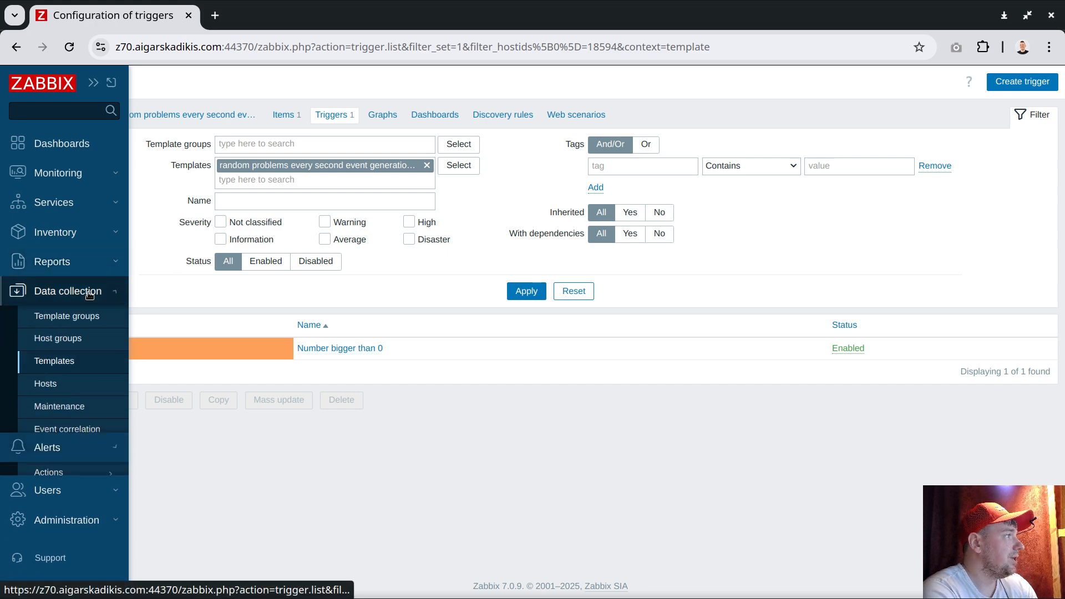
click(39, 394)
click(963, 82)
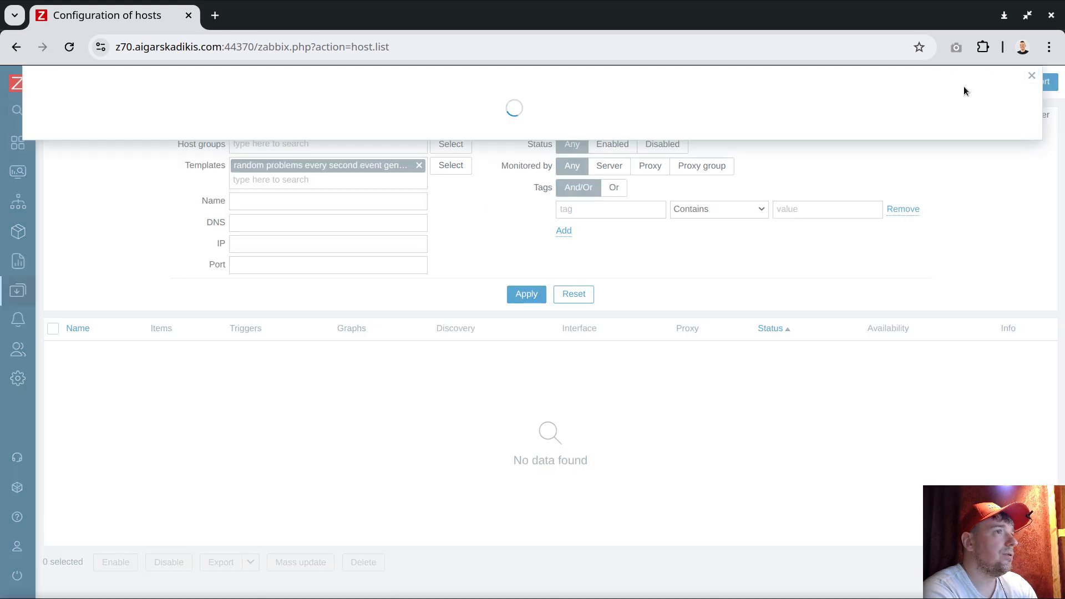
text(g)
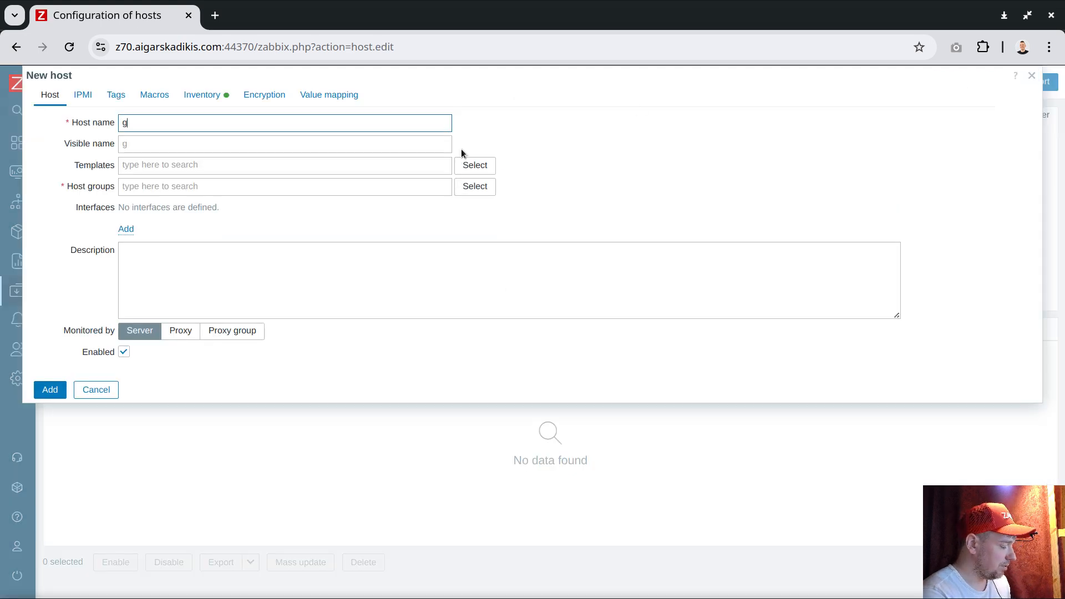
text(enerat)
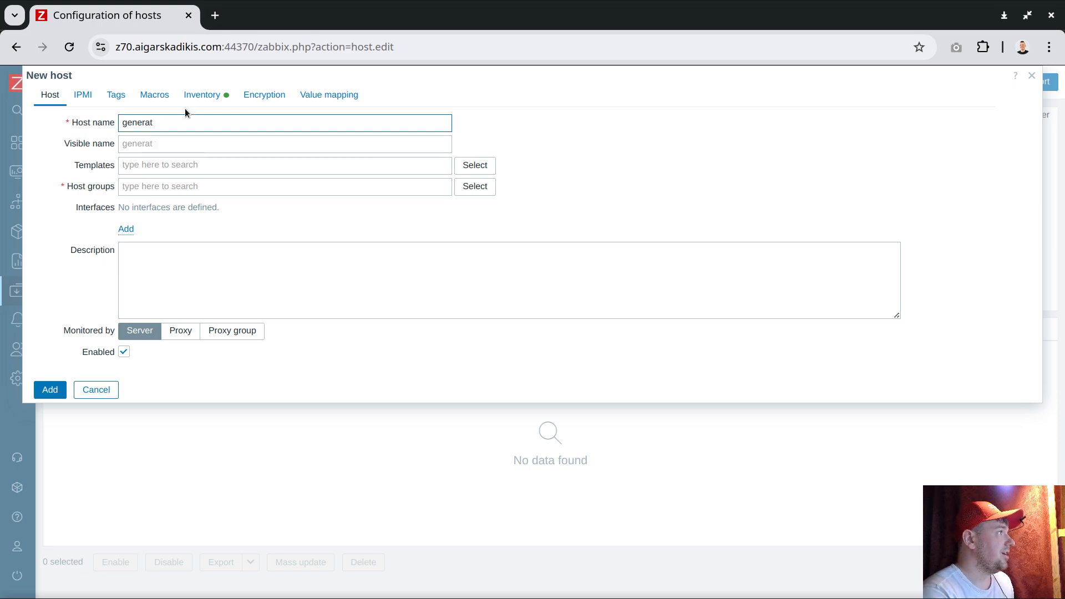
text(eor)
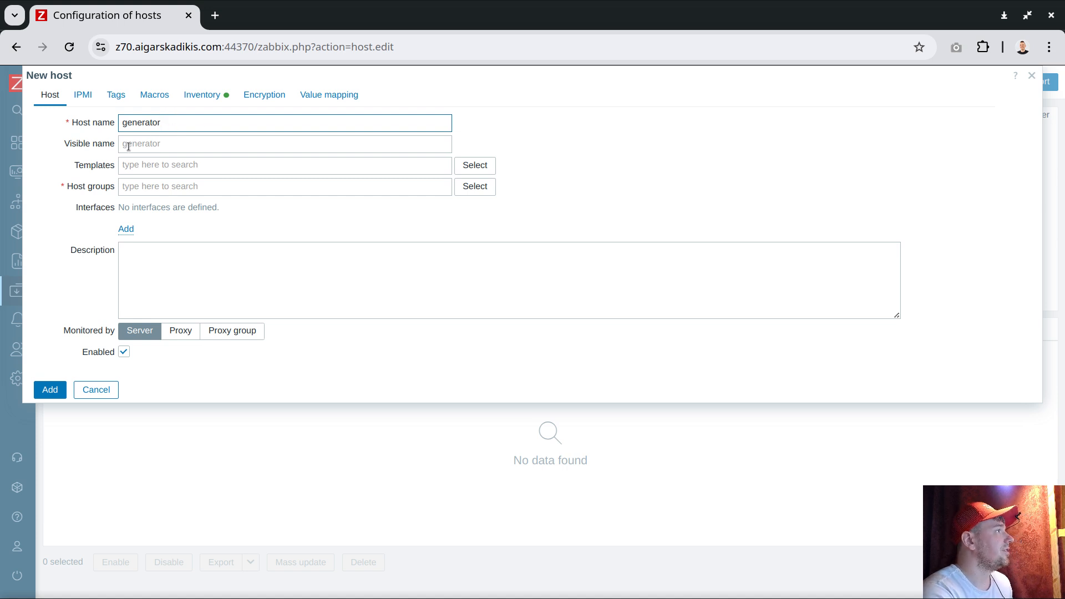
Step: Link the template "random problems every second event generation mode multiple" to the new host, assign it to host group "disco", and add the host
click(138, 165)
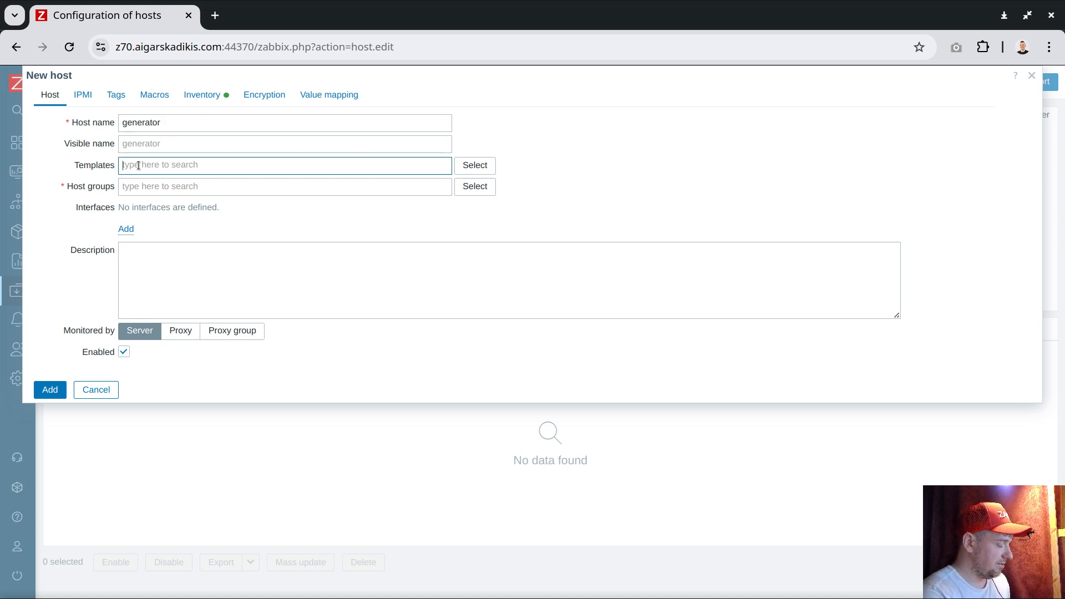
text(multi)
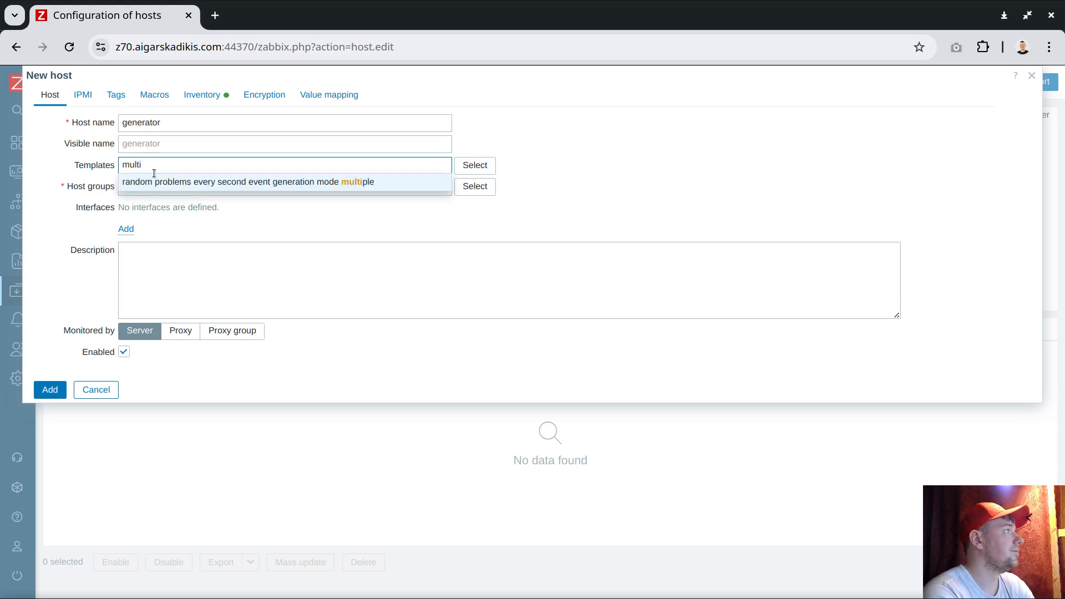
click(158, 182)
click(143, 203)
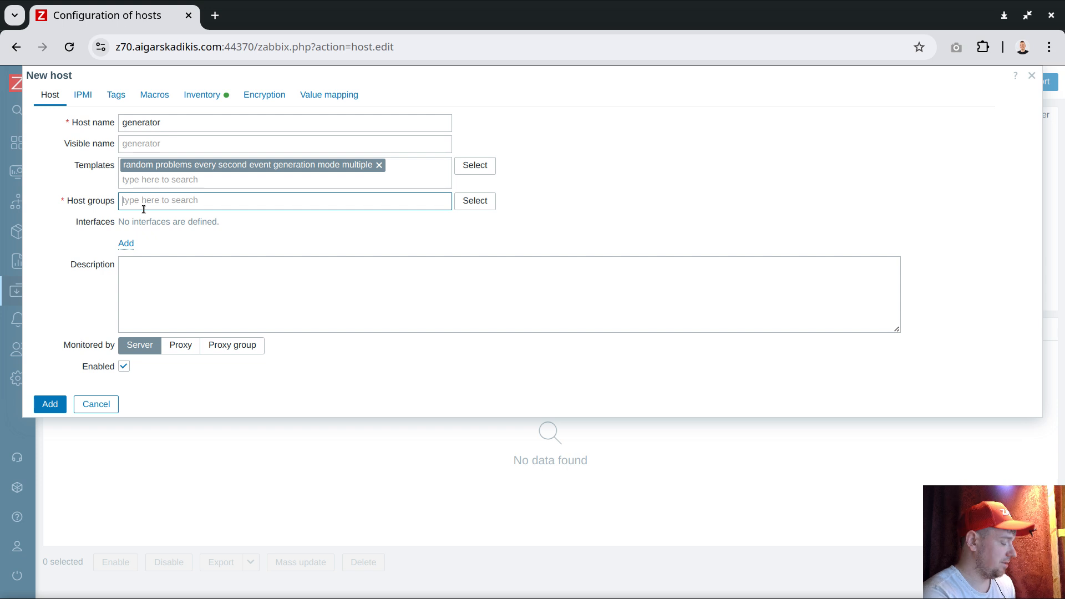
text(disco)
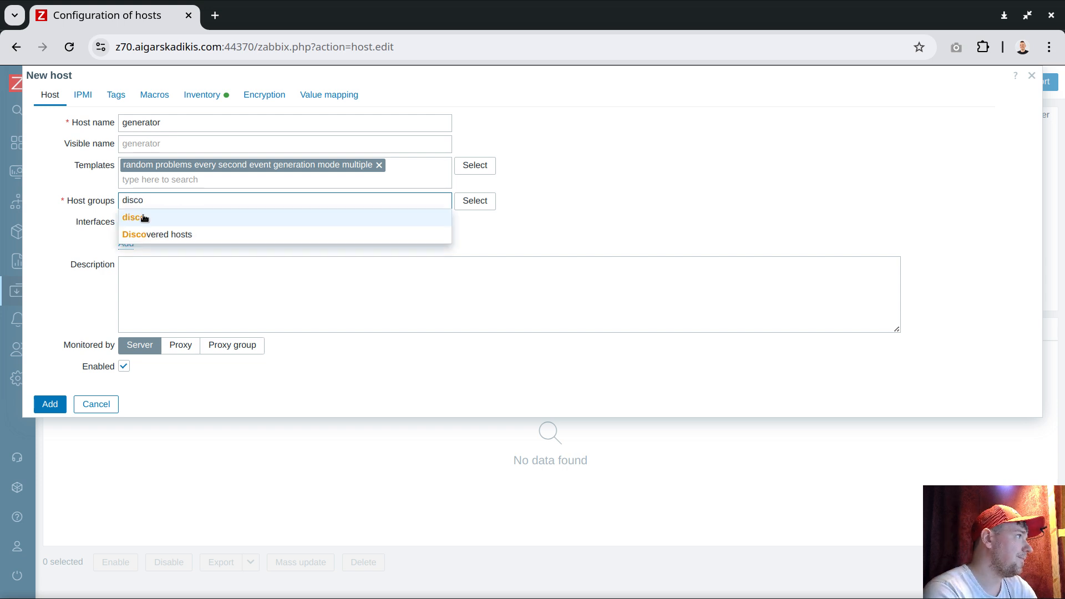
click(144, 218)
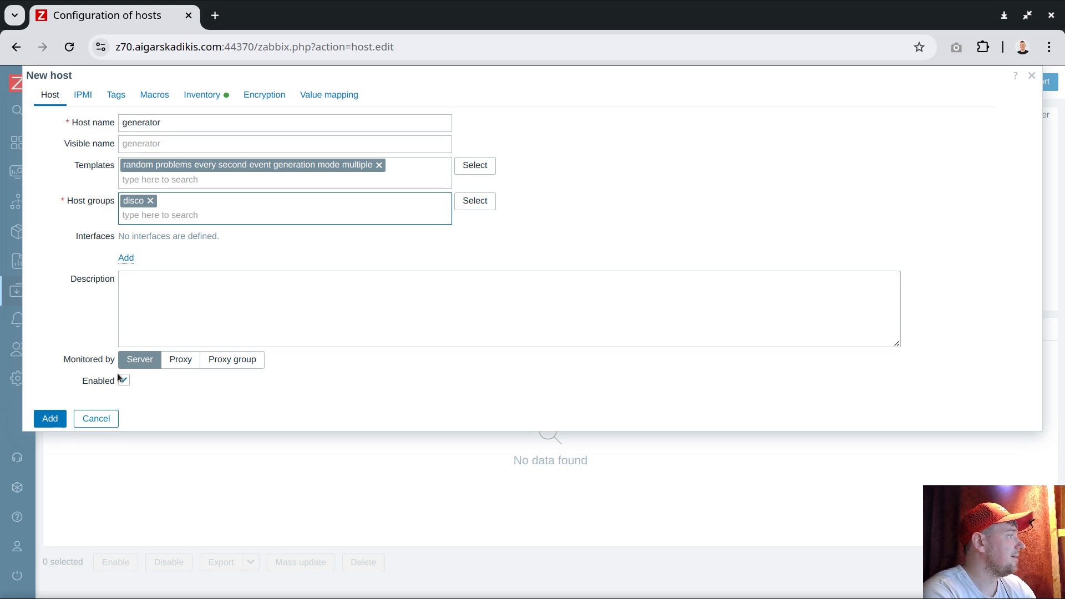
click(51, 420)
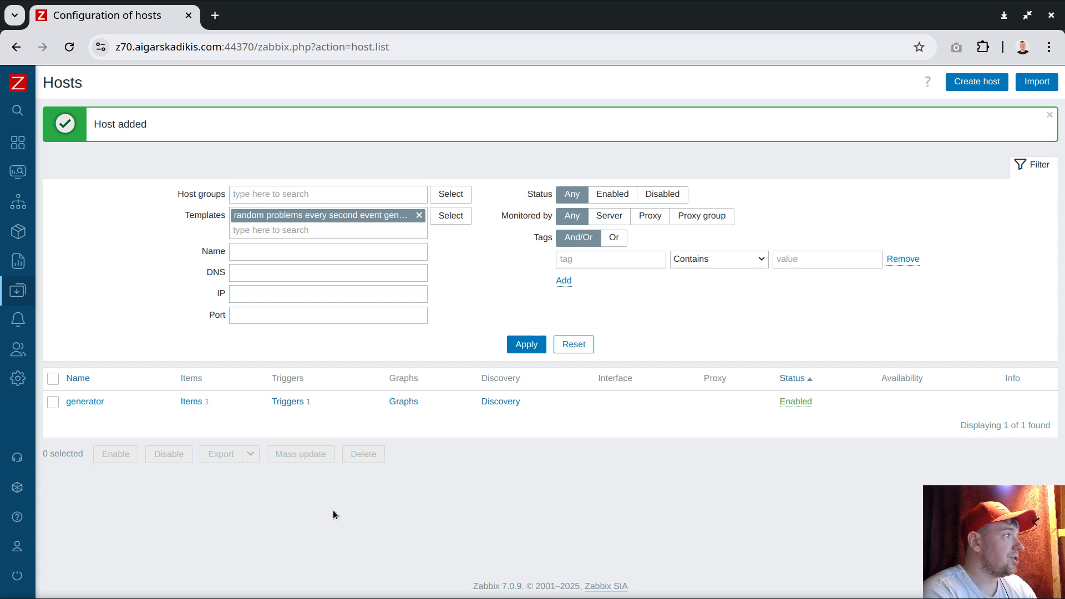
Step: Examine the "generator" host's item interval and its trigger's expression, and check the value in its list of triggers
click(193, 402)
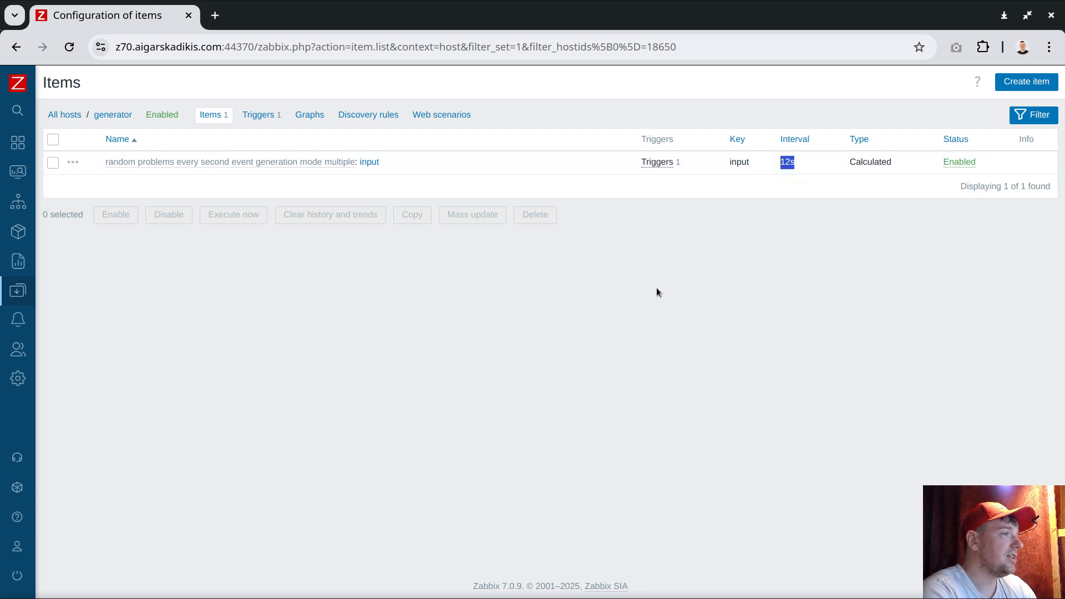
click(657, 161)
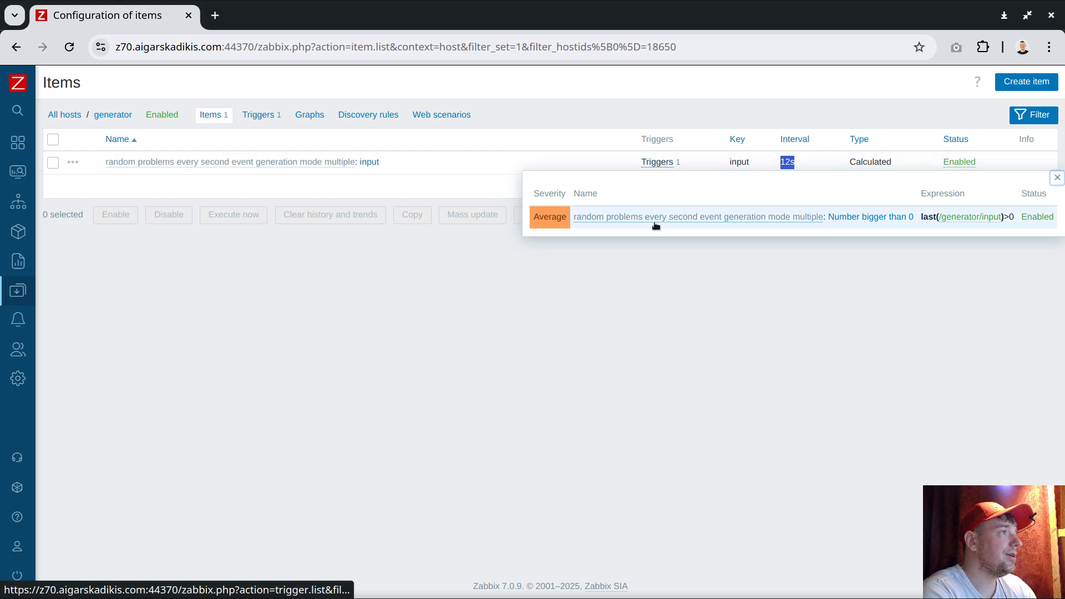
drag(1014, 217, 1003, 217)
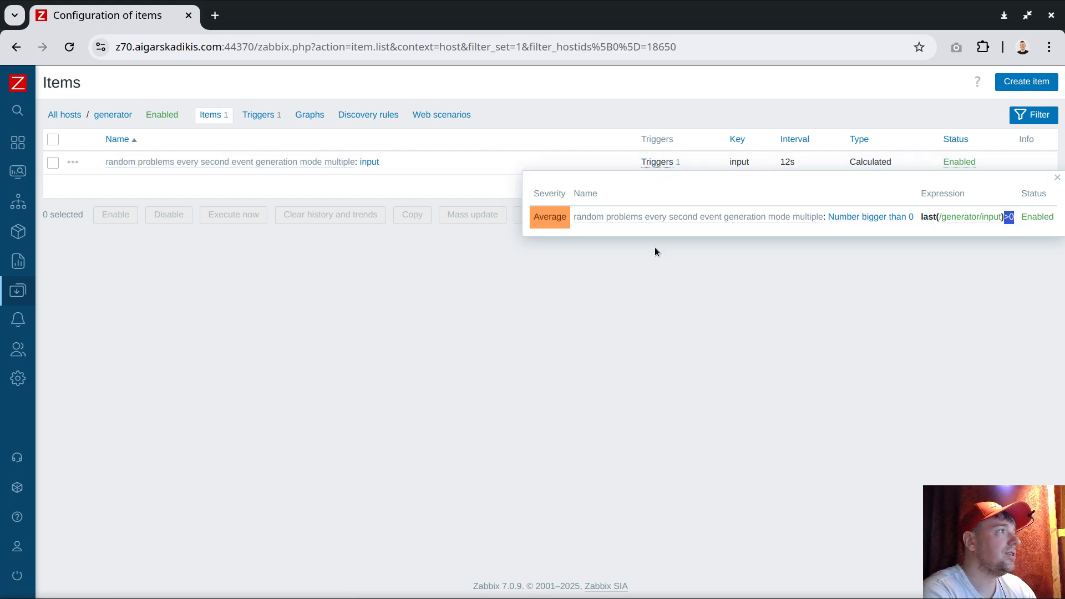
click(1057, 178)
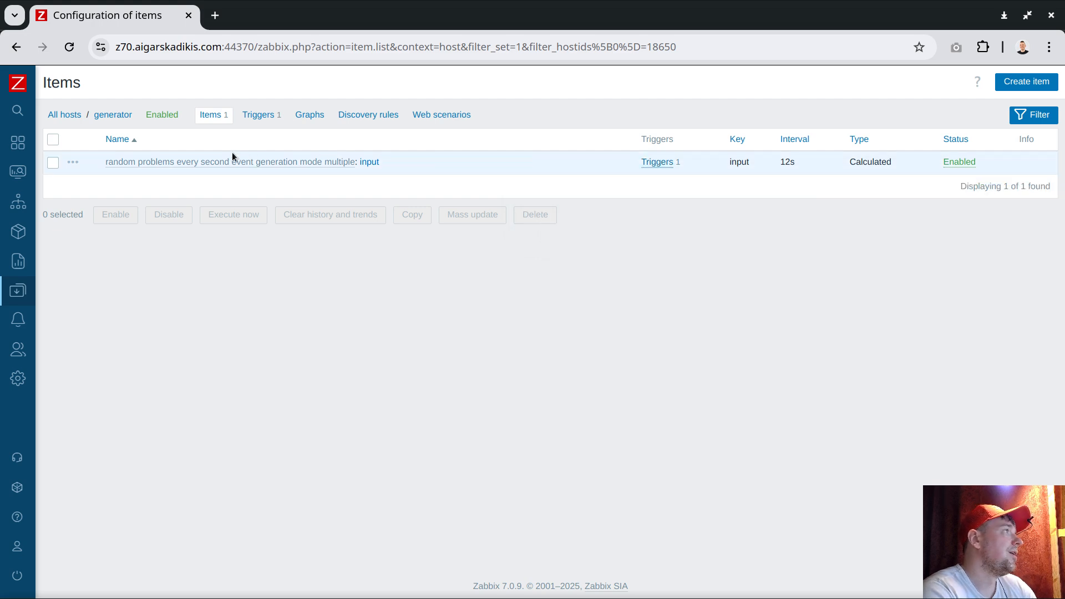
click(259, 115)
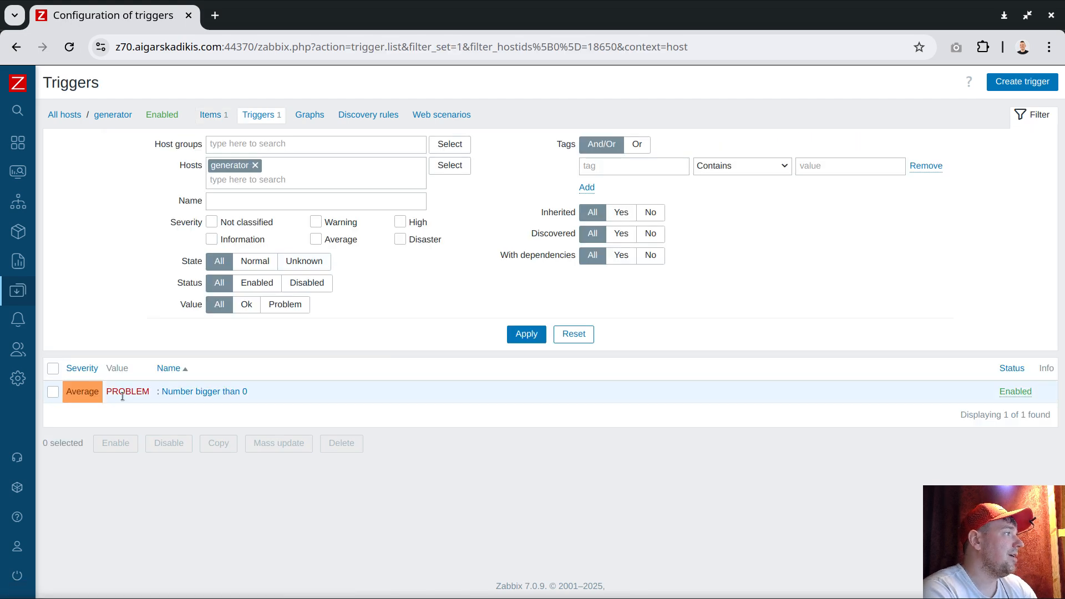
drag(107, 394, 150, 393)
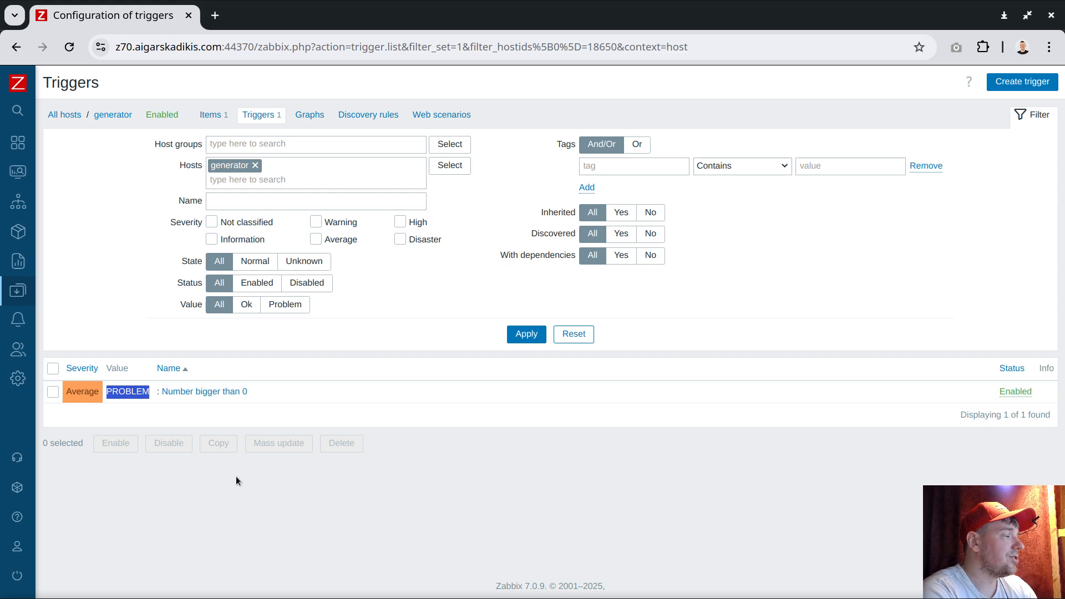
Step: Search globally for the host "generator" and open its problems
drag(139, 115, 92, 113)
key(ctrl+c)
click(20, 108)
key(ctrl+v)
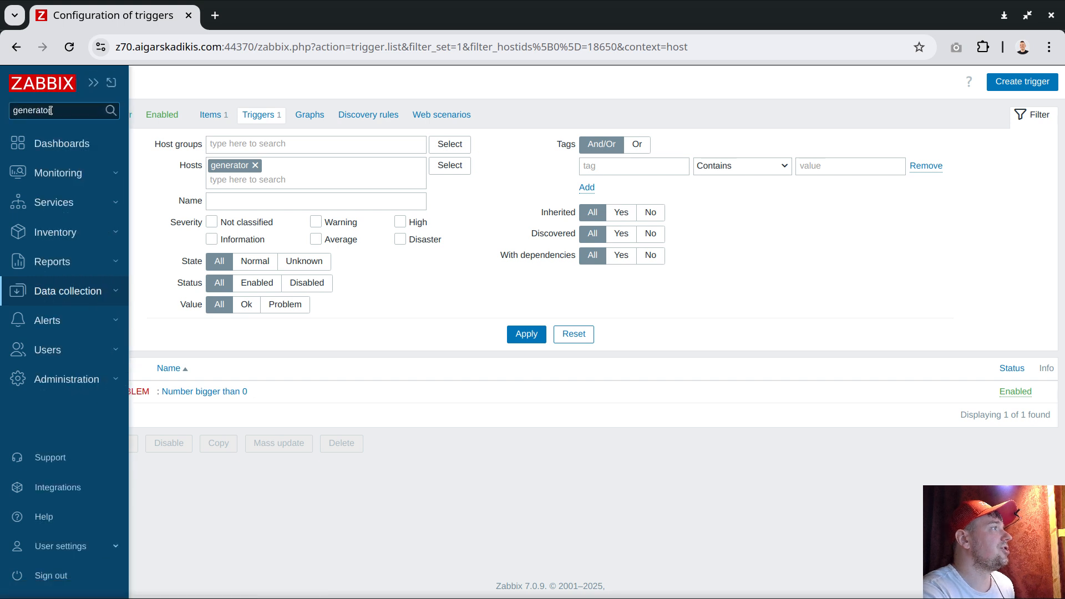
key(Return)
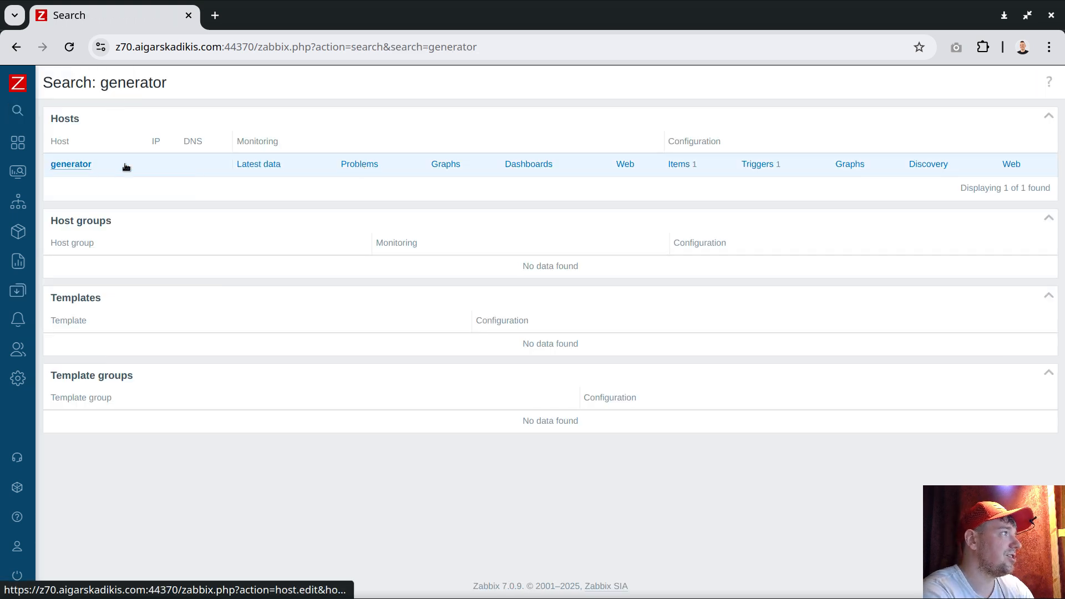
click(361, 166)
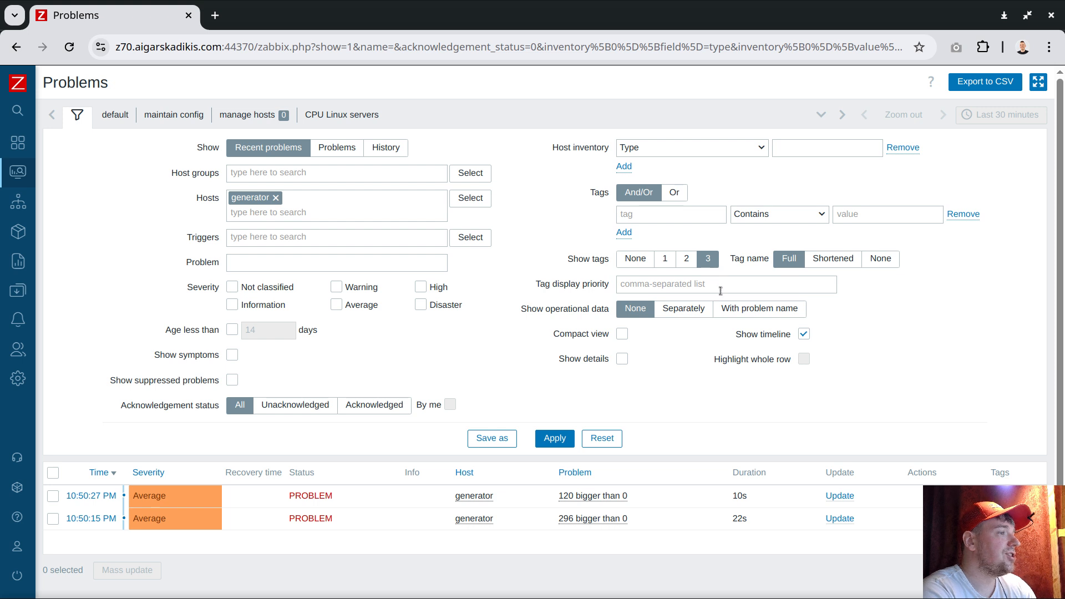
Step: Examine the durations of the generator host's problems, refreshing the list to check their status, actions and closing information
scroll(721, 294, down, 1)
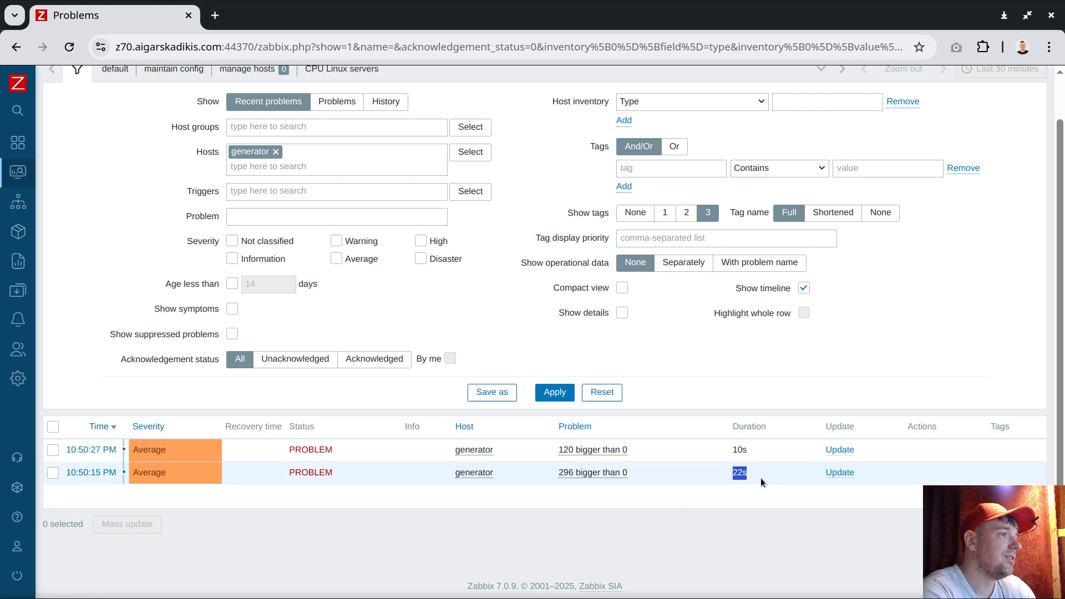
double_click(751, 451)
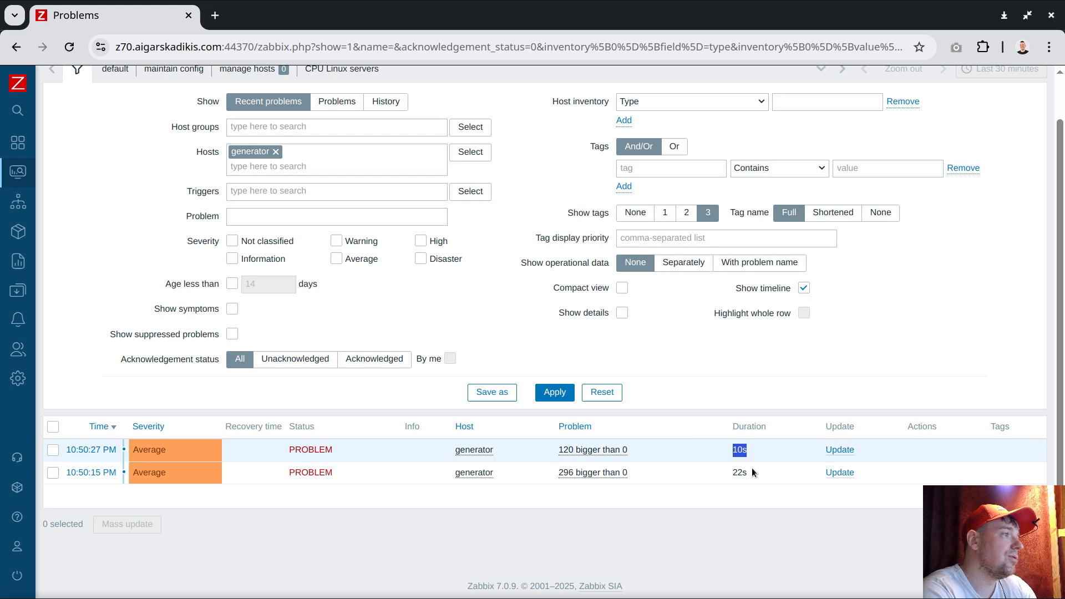
click(554, 392)
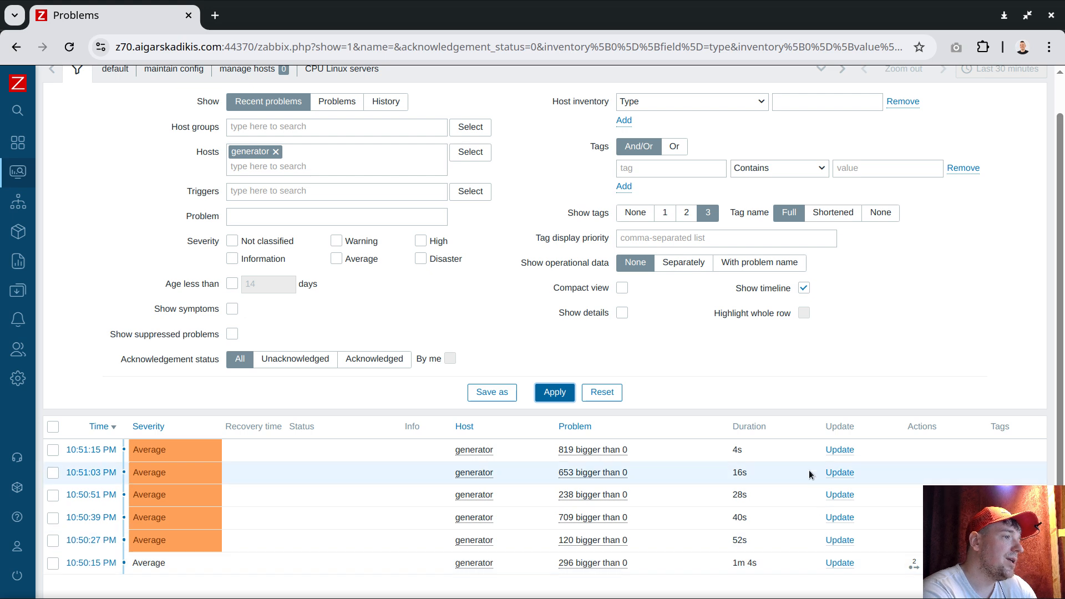
scroll(808, 470, down, 2)
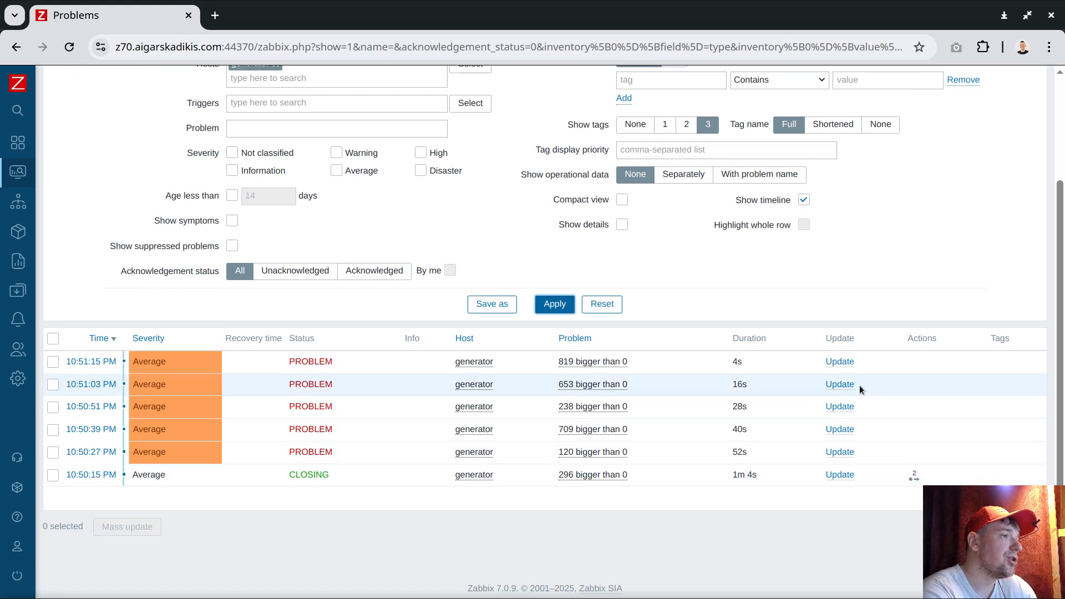
mouse_move(913, 475)
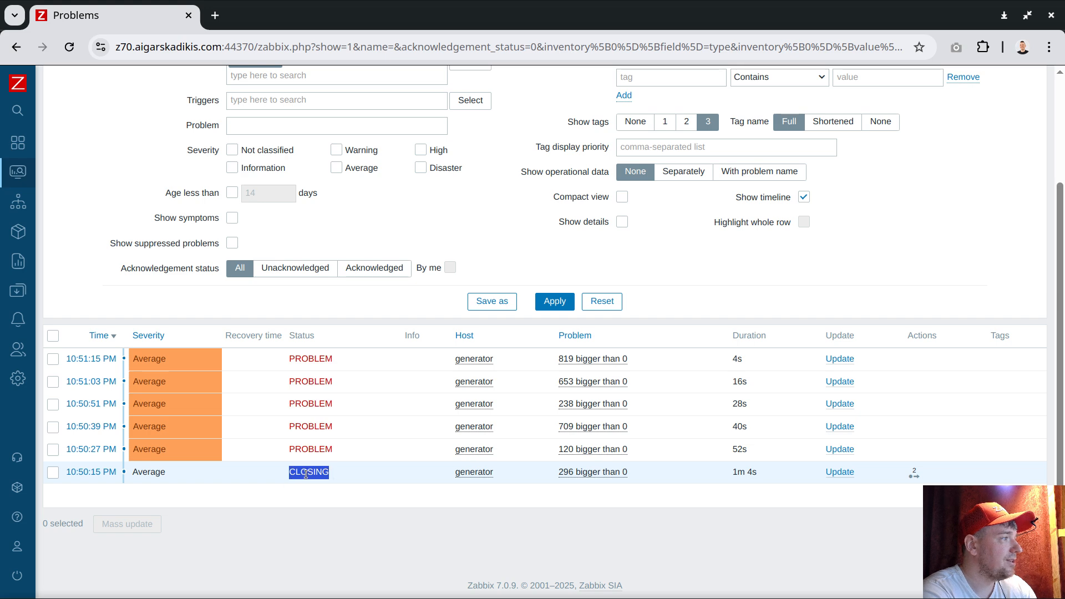
click(554, 301)
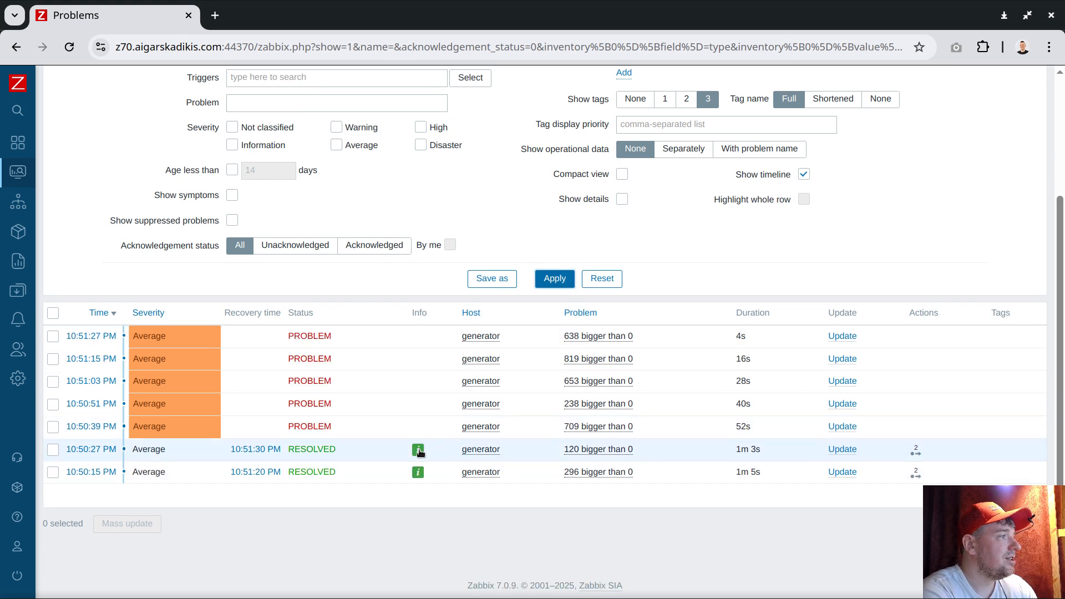
click(418, 472)
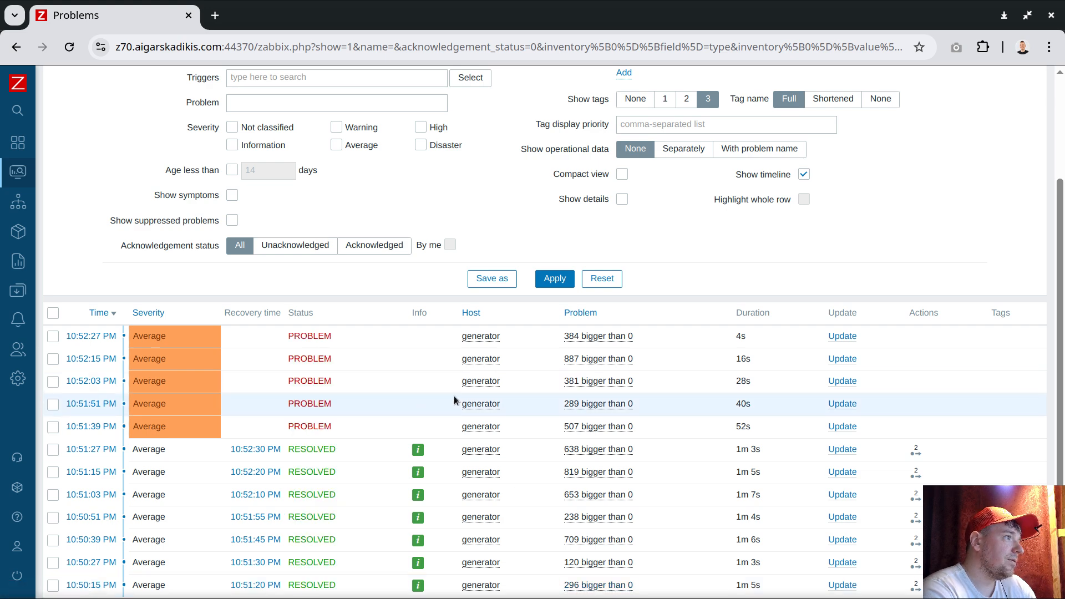
Step: Open the list of templates and filter it by the name "generic by snmp"
mouse_move(100, 293)
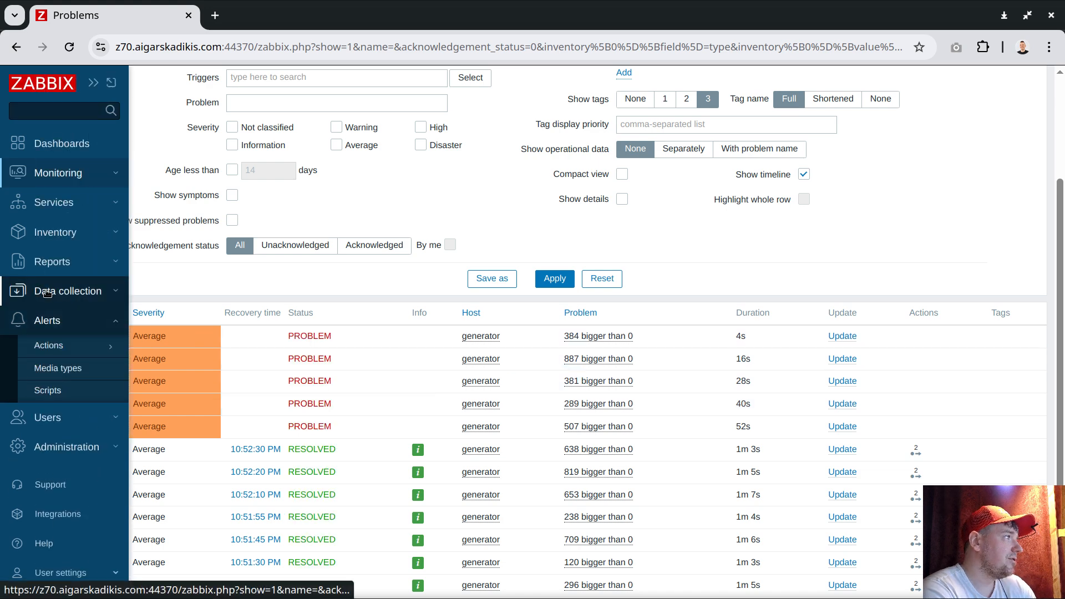
click(100, 293)
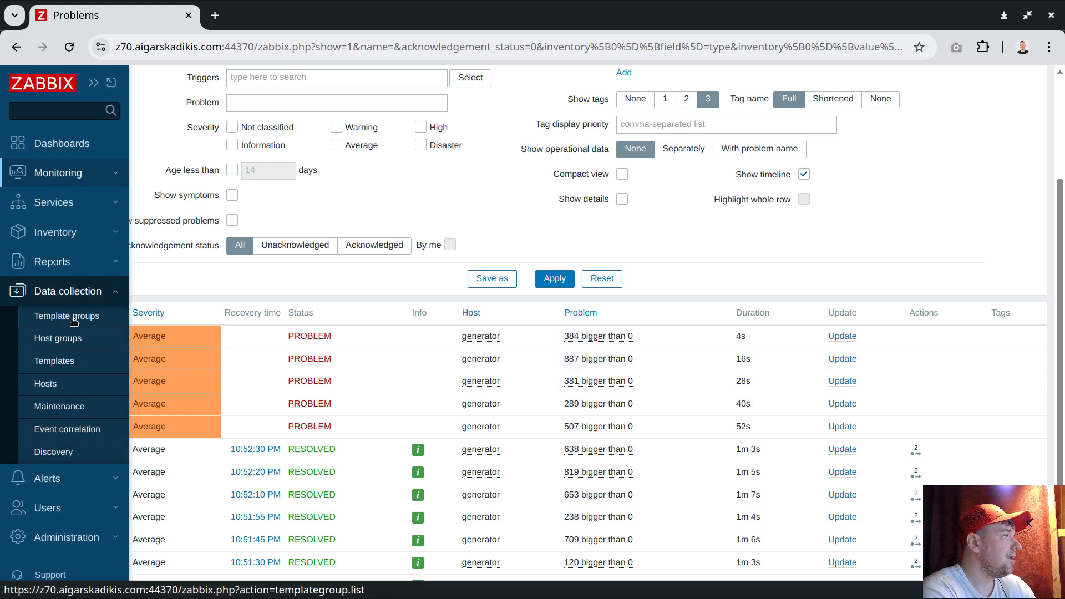
click(61, 361)
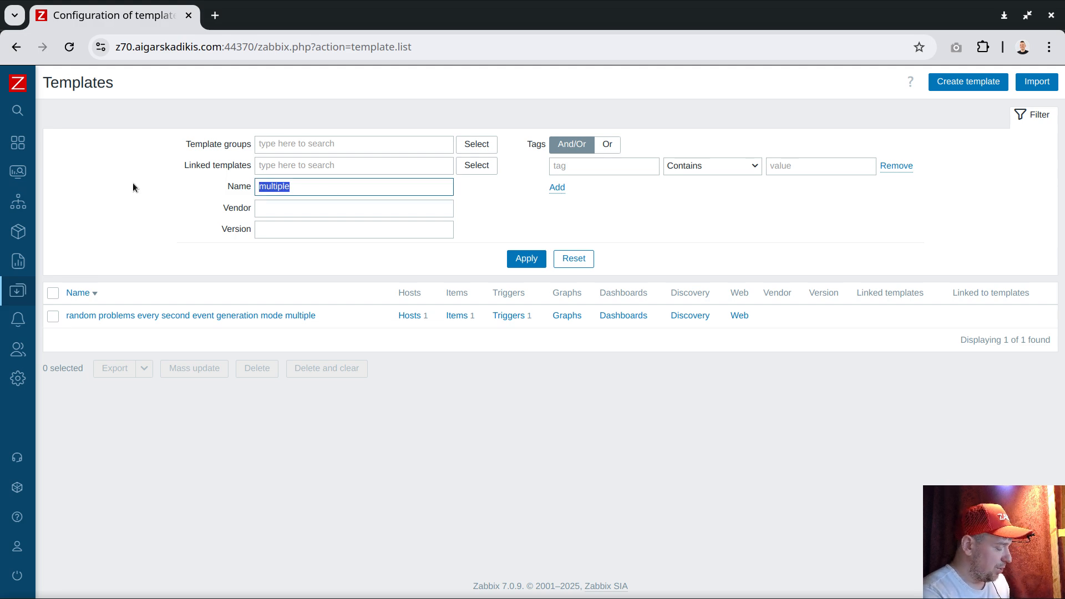
text(gener)
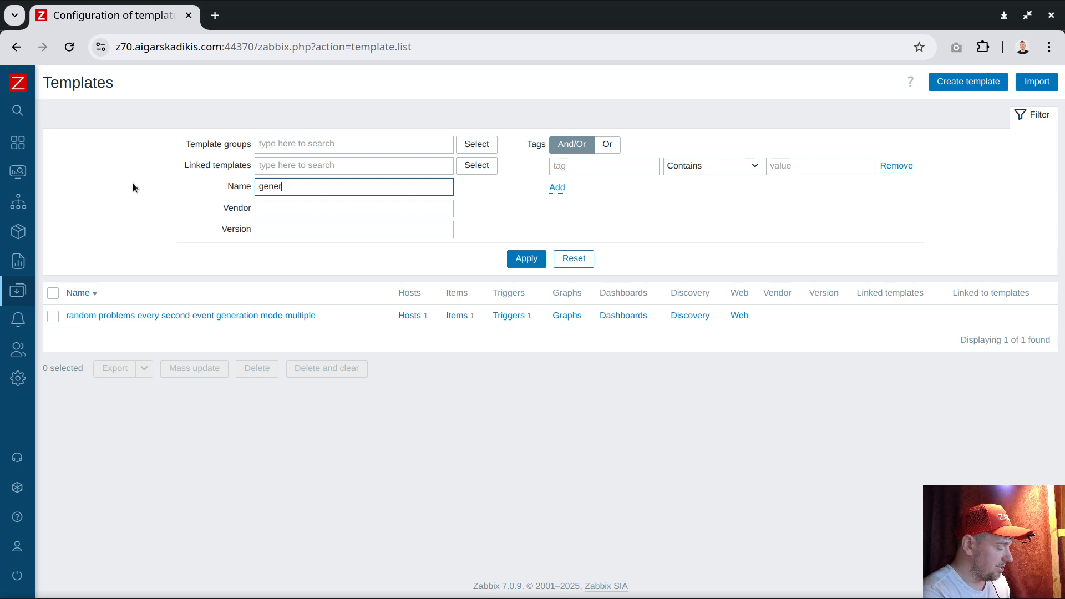
text(ic by snmp)
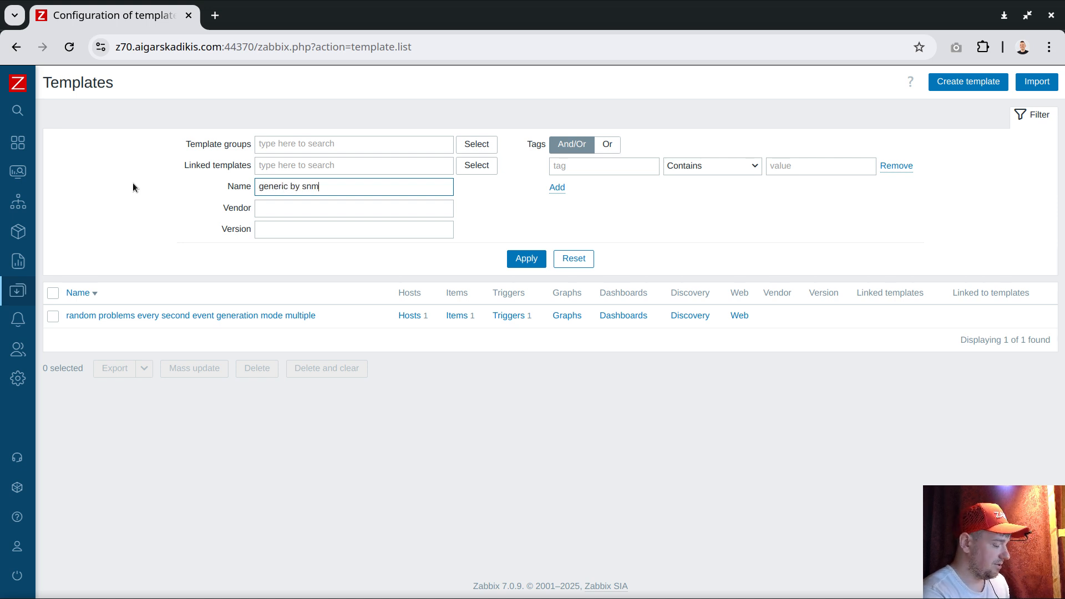
key(Return)
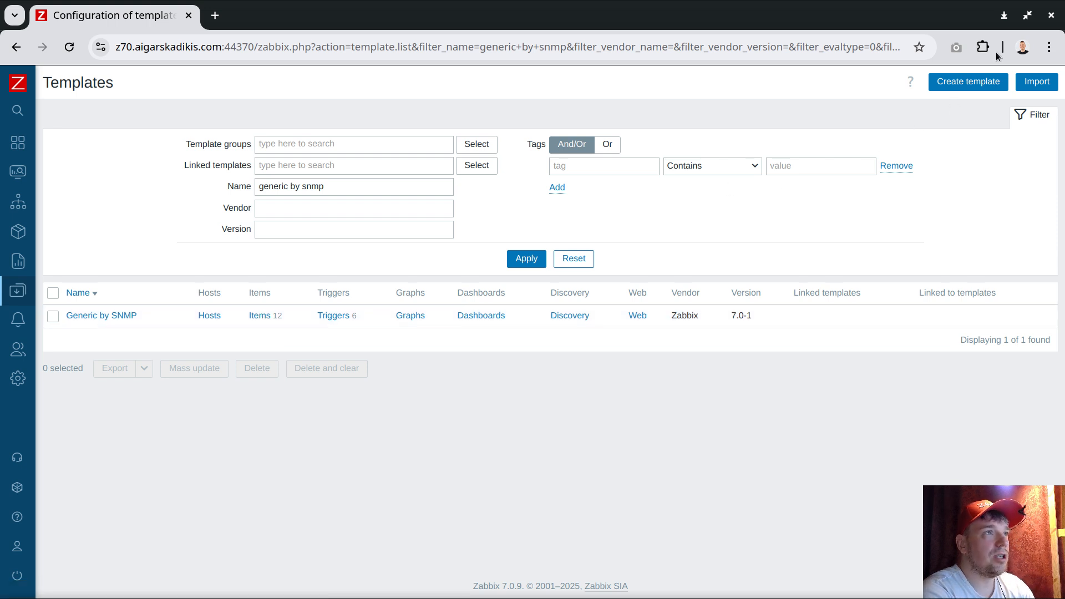
Step: Start a new template and name it "ultimate snmp traps lazy solution"
click(950, 86)
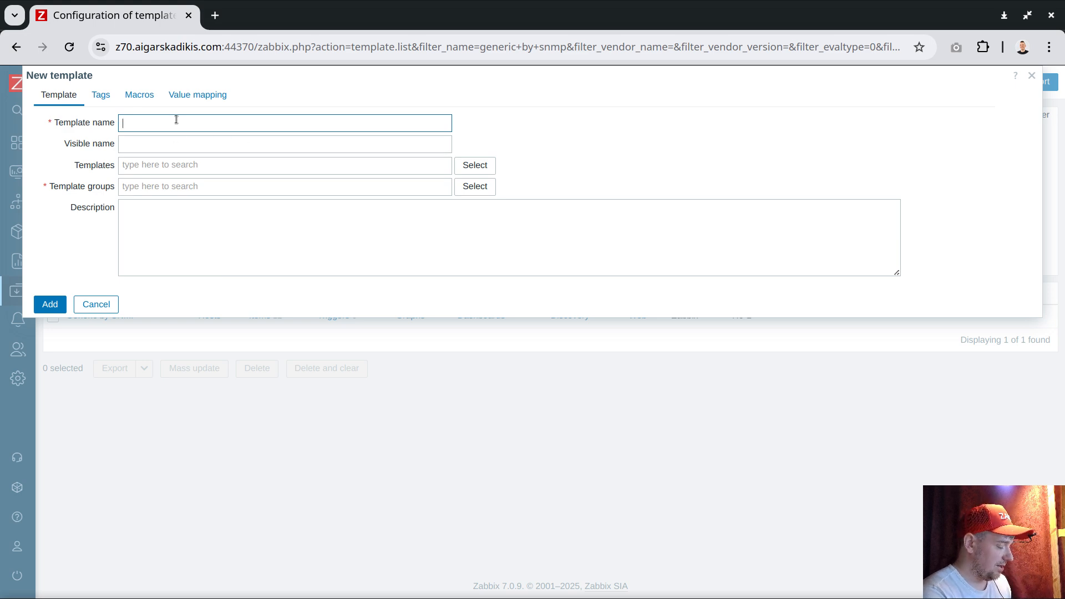
text(ultimate)
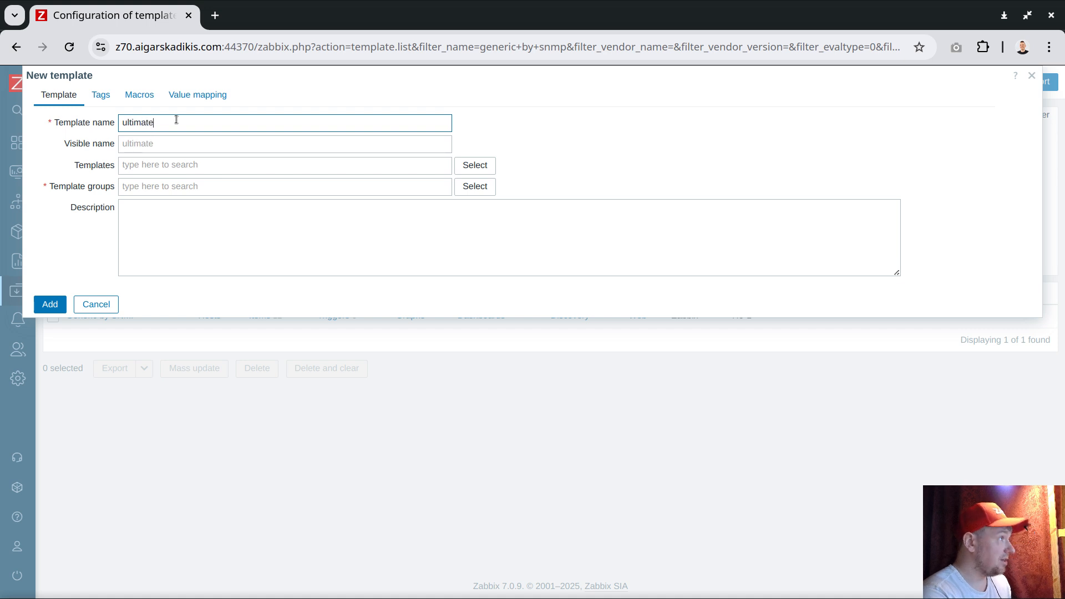
text( snmp trpas)
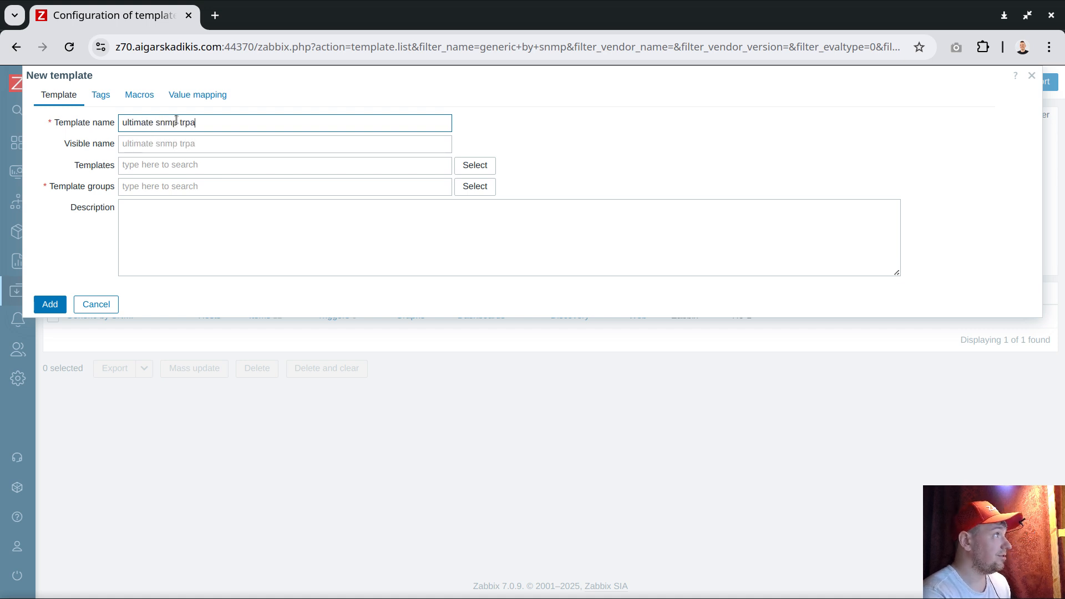
key(BackSpace)
key(BackSpace)
text(aps )
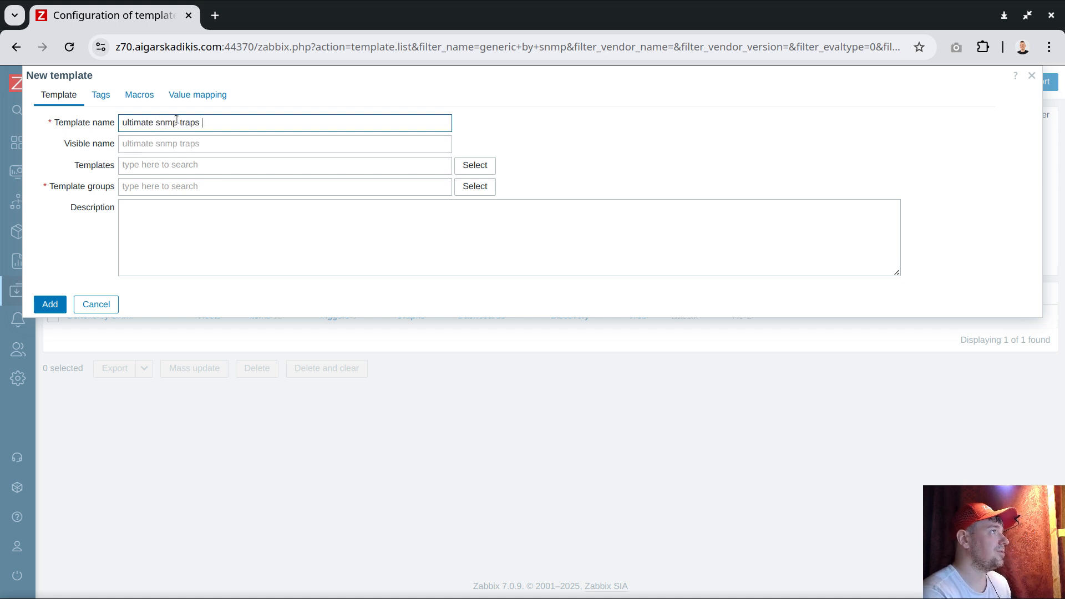
text(lazy s)
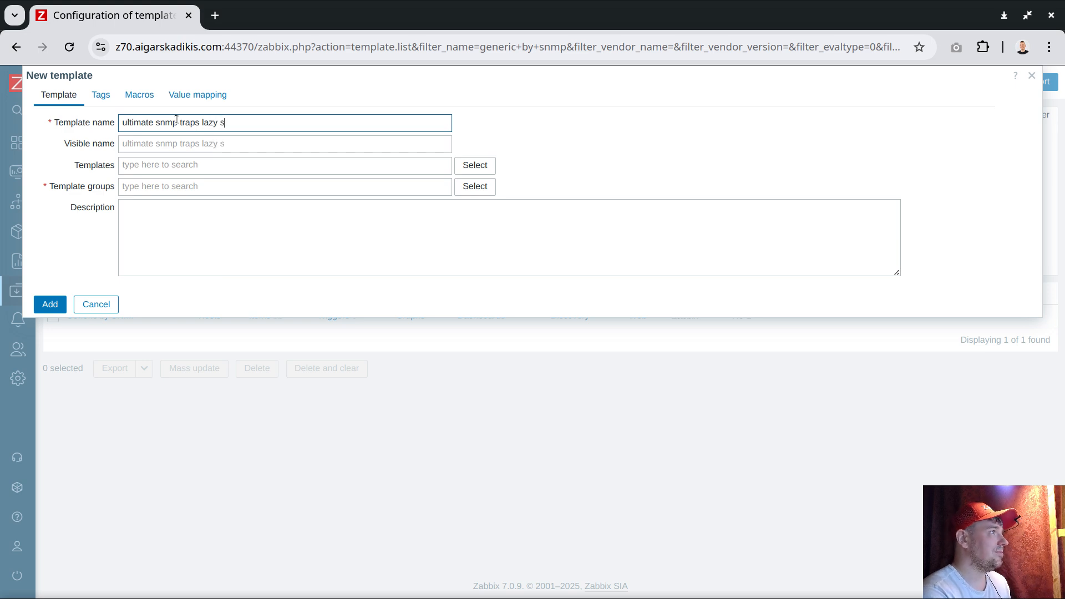
text(olluti)
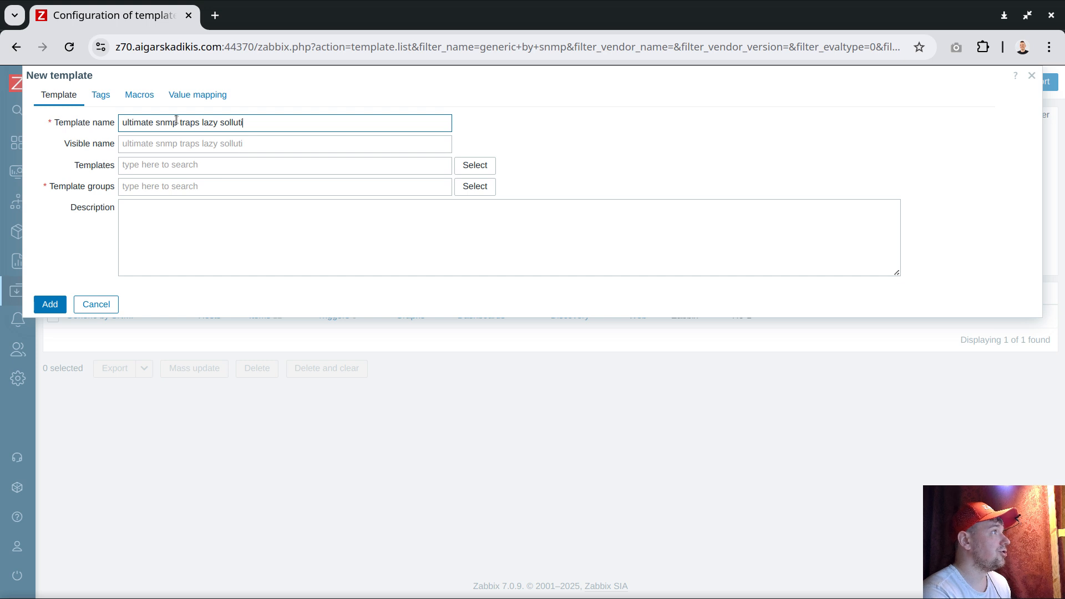
key(BackSpace)
key(BackSpace)
key(BackSpace)
key(BackSpace)
text(utionb==)
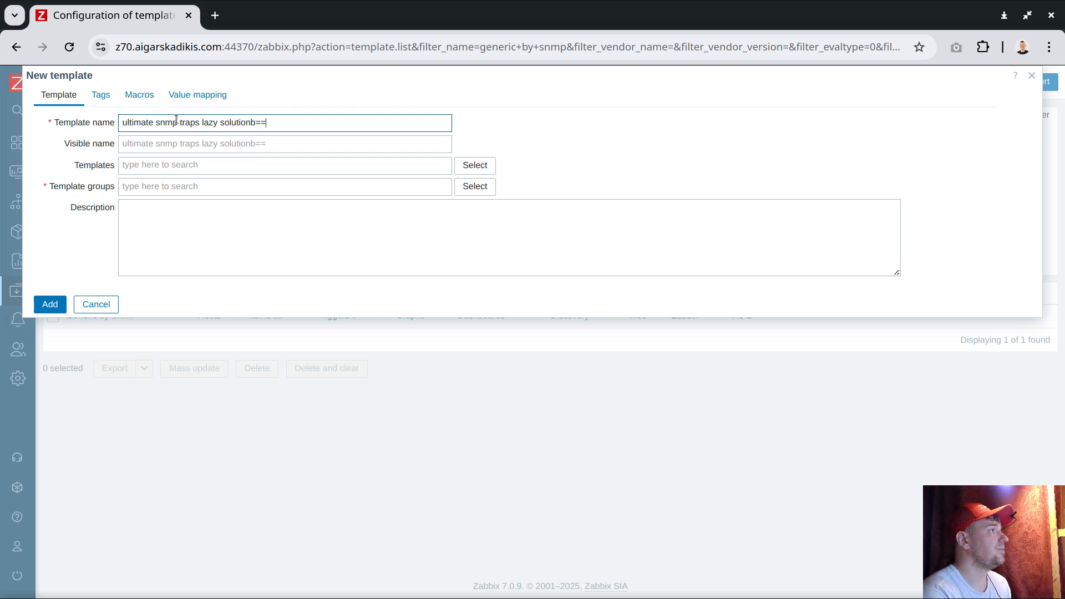
key(BackSpace)
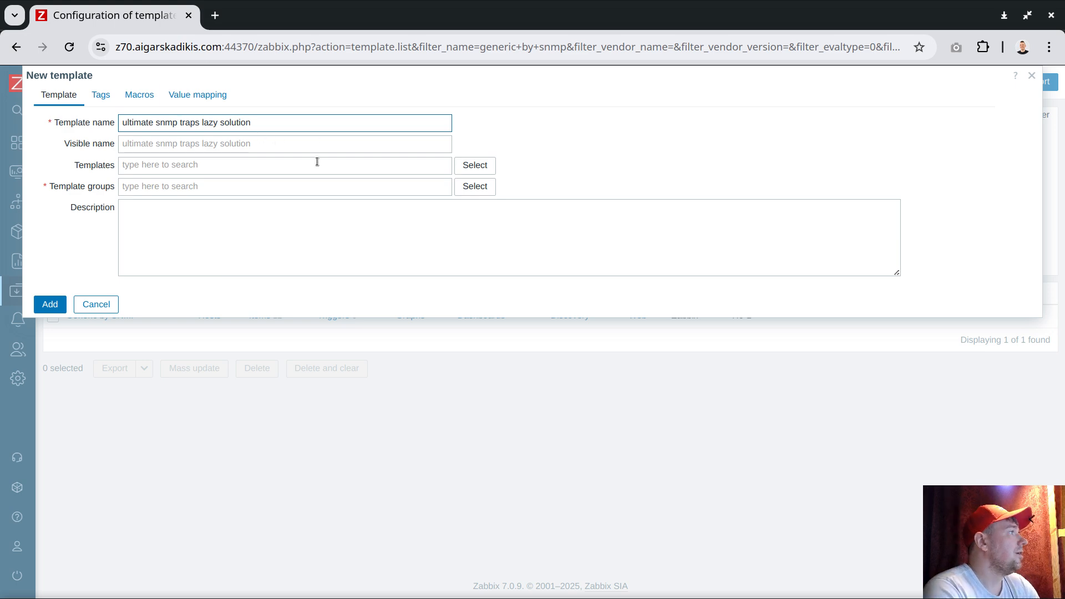
Step: Assign the new template to the Templates/Modules group and add it, with its name copied to the clipboard
click(150, 182)
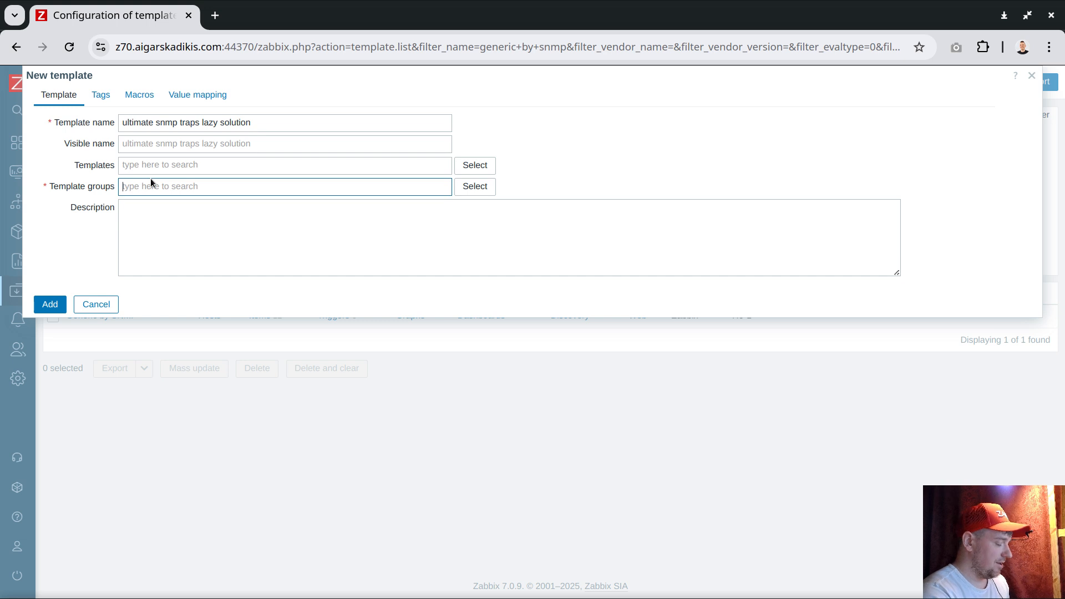
text(modu)
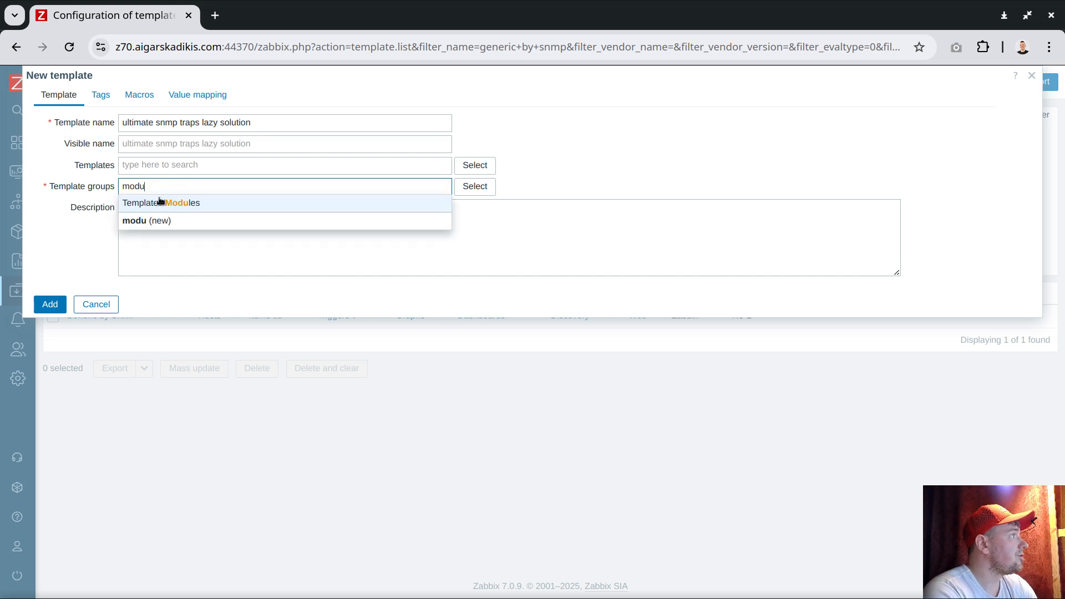
click(159, 202)
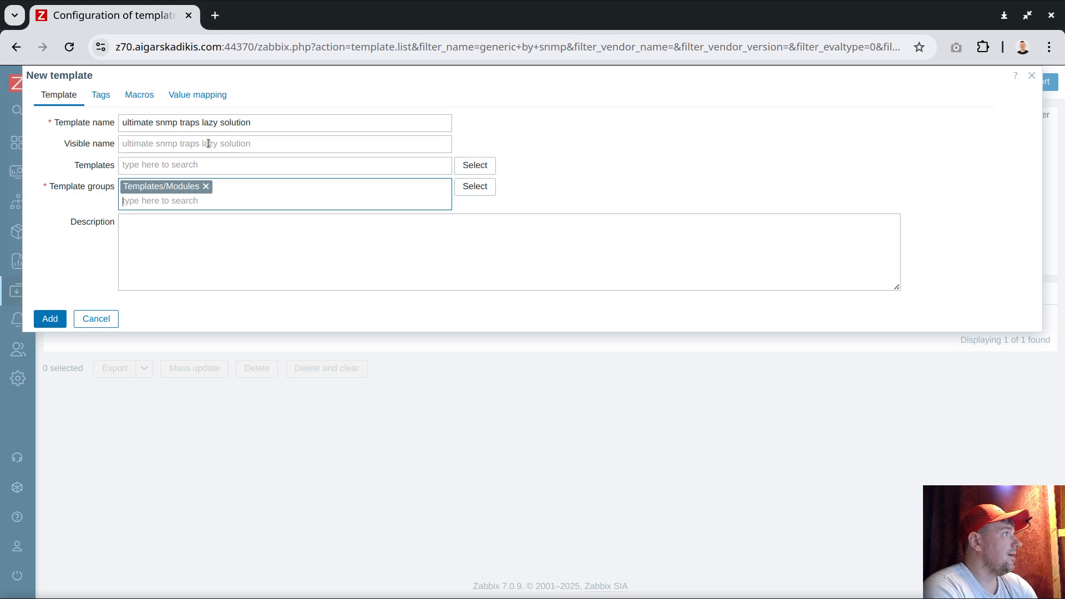
triple_click(227, 124)
key(ctrl+c)
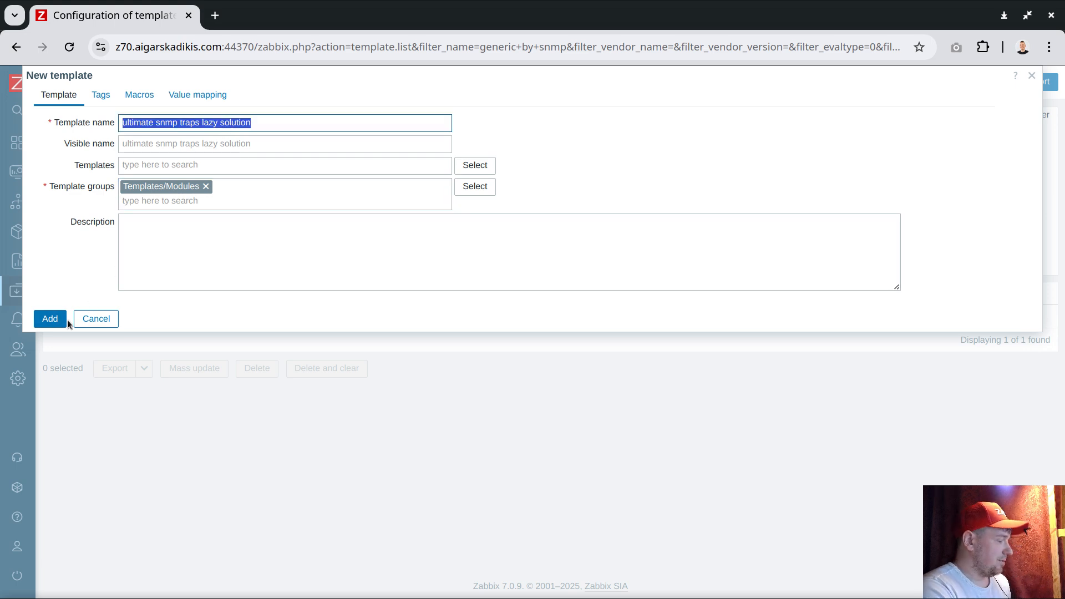
click(49, 321)
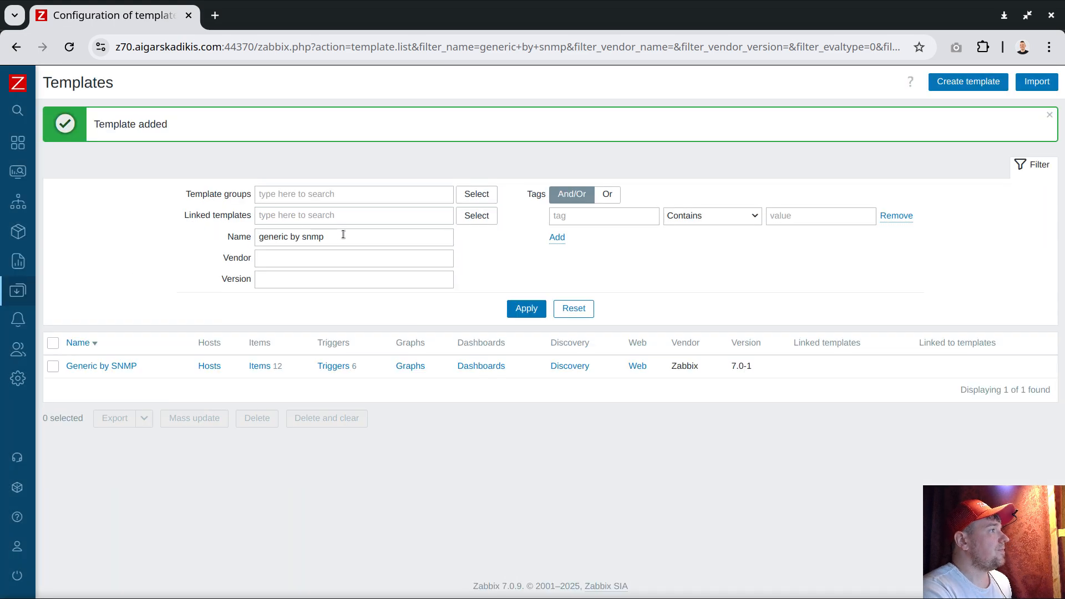
Step: Filter the template list by the copied name "ultimate snmp traps lazy solution"
triple_click(343, 234)
key(ctrl+v)
key(Return)
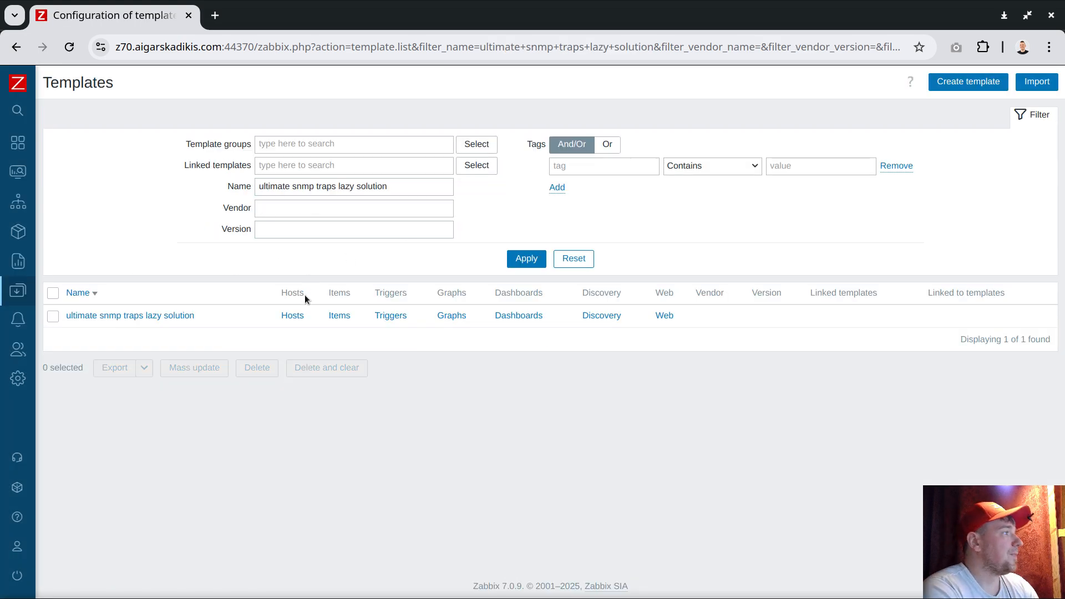
Step: Start a new item in the "ultimate snmp traps lazy solution" template with the type SNMP trap
click(339, 316)
click(1013, 82)
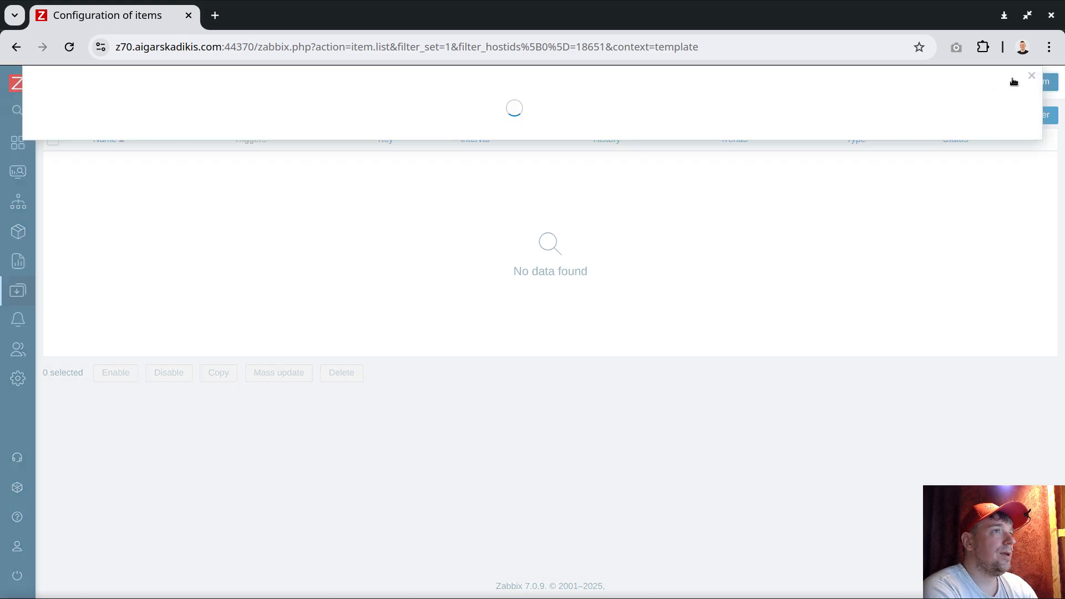
click(228, 145)
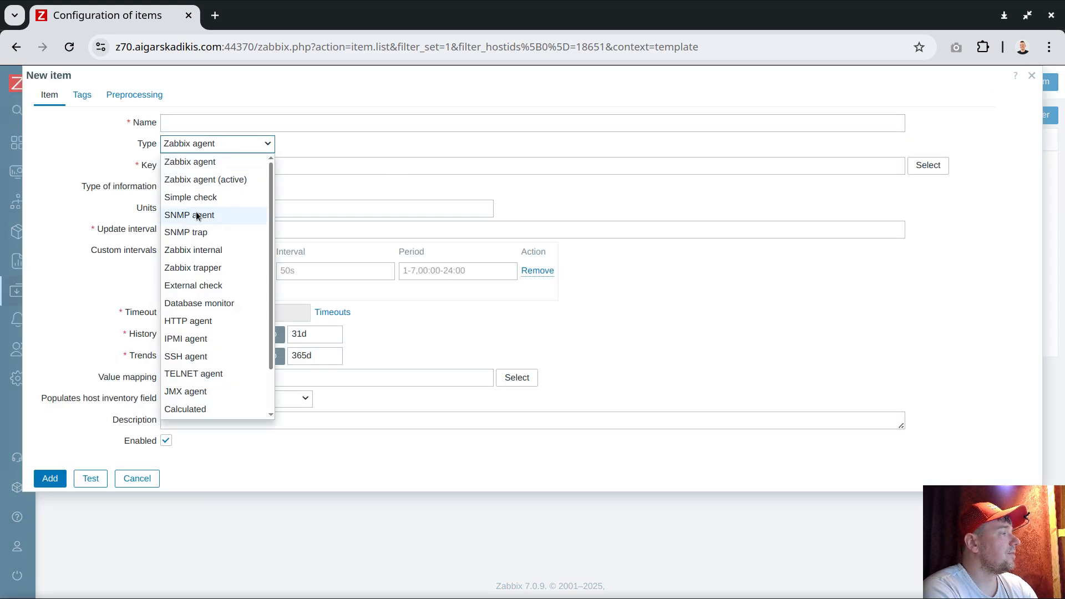
click(195, 231)
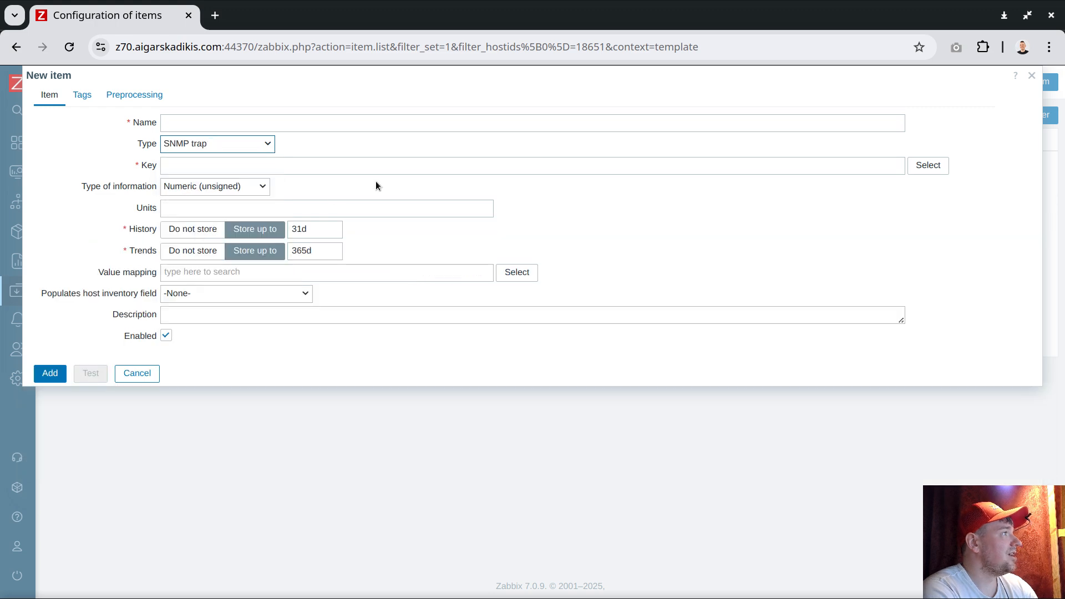
Step: Choose the standard key snmptrap.fallback for the new item and reuse its "fallback" part as the item name
click(928, 164)
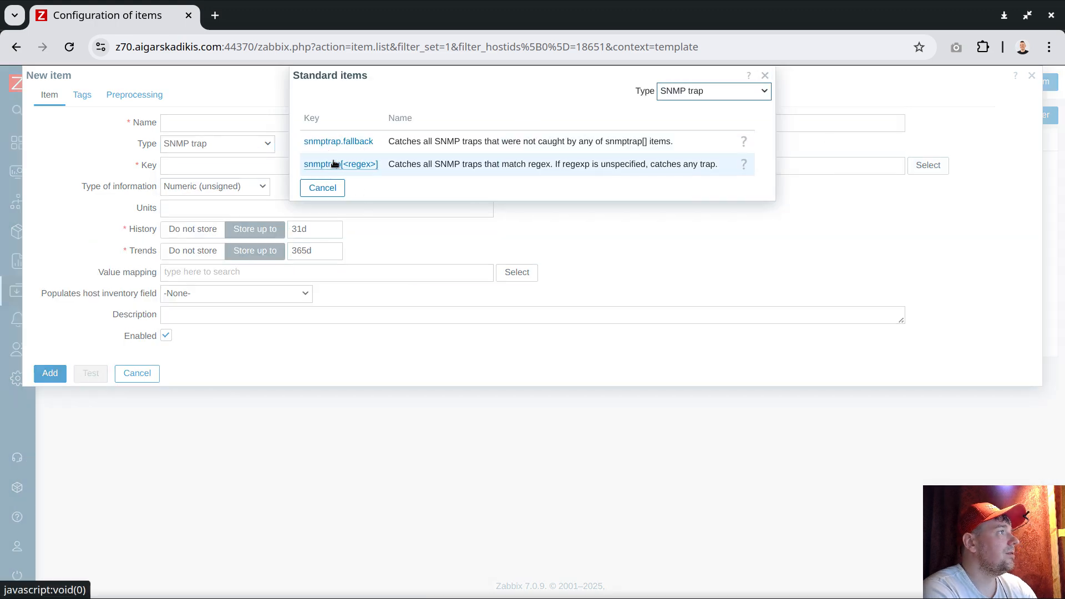
click(339, 141)
double_click(212, 167)
key(ctrl+c)
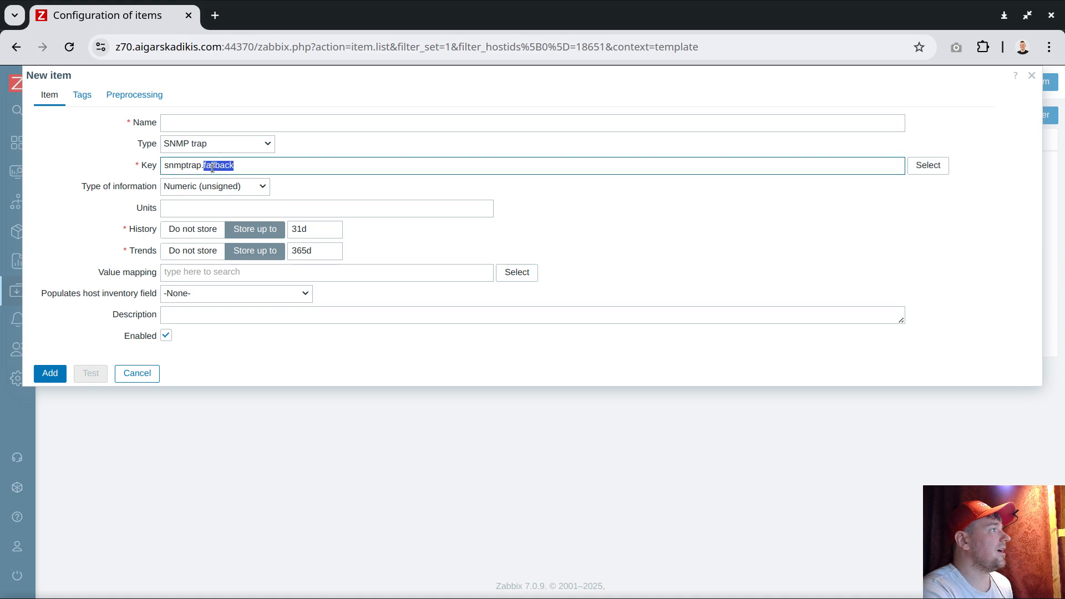
click(224, 120)
key(ctrl+v)
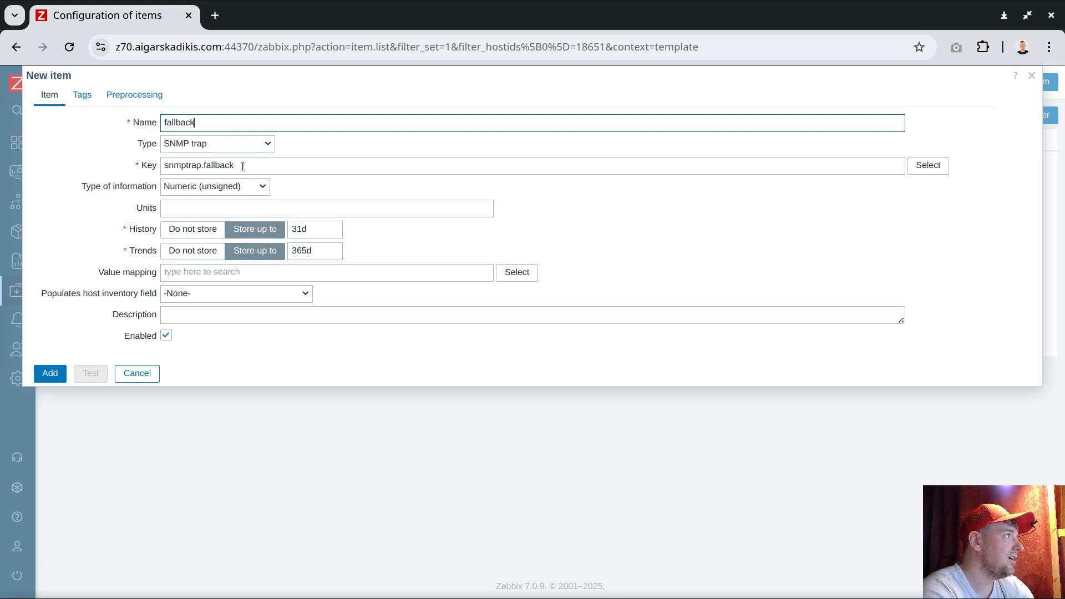
Step: Set the fallback item's type of information to Log and add the item
drag(243, 167, 203, 167)
click(220, 186)
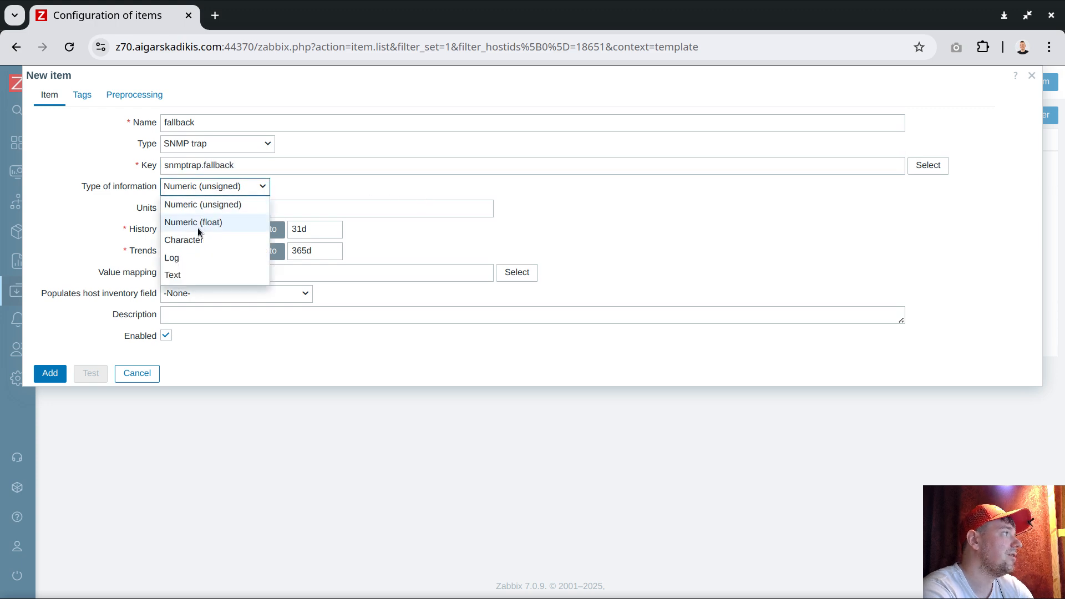
click(191, 257)
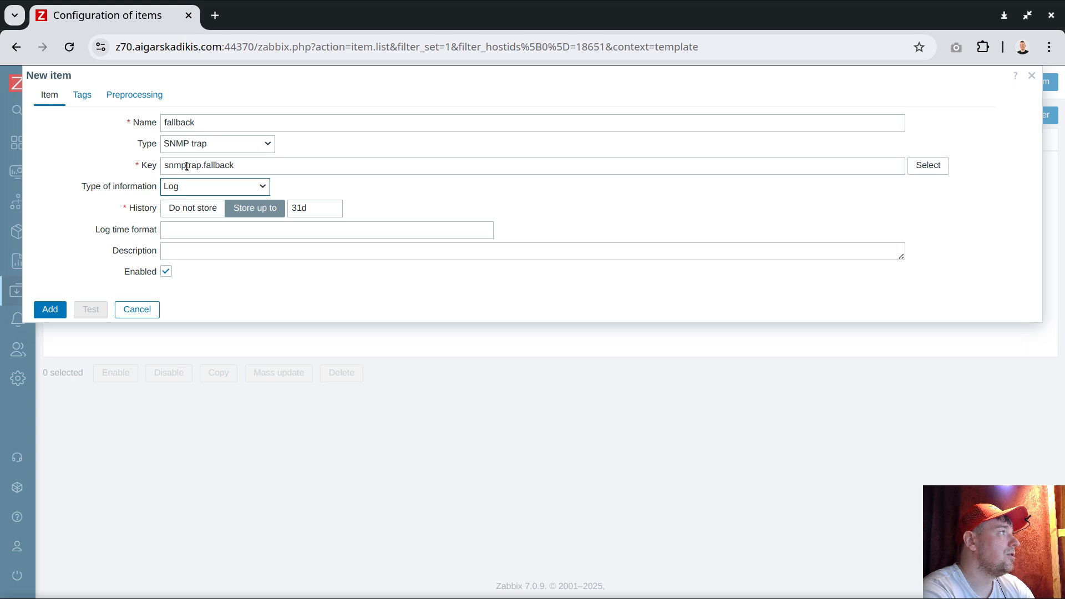
click(61, 308)
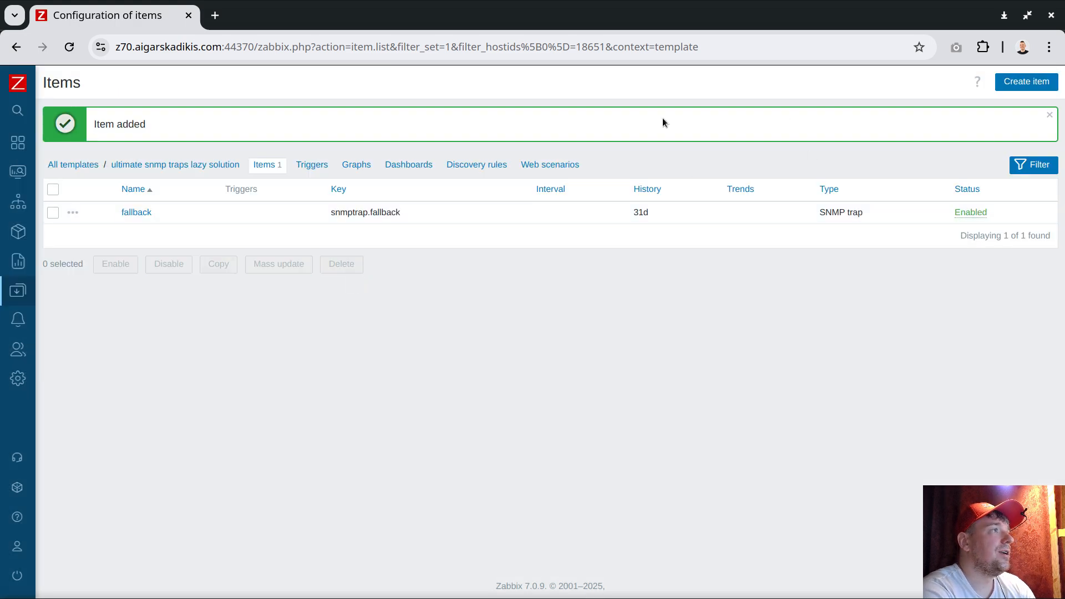
Step: Start a new trigger in the template and pick the fallback item for its expression condition
click(310, 165)
click(1016, 83)
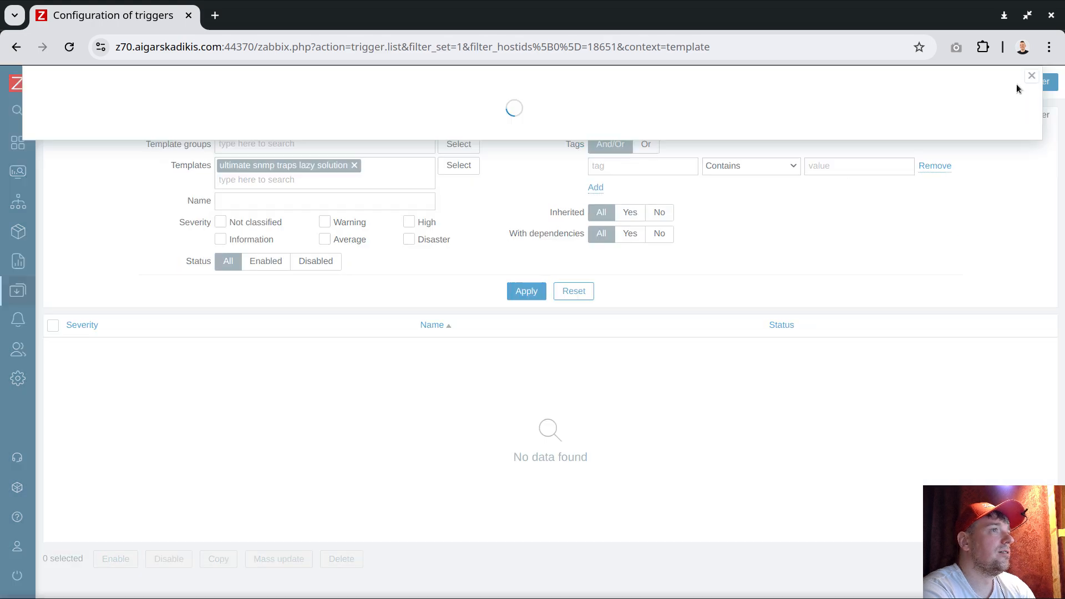
click(925, 208)
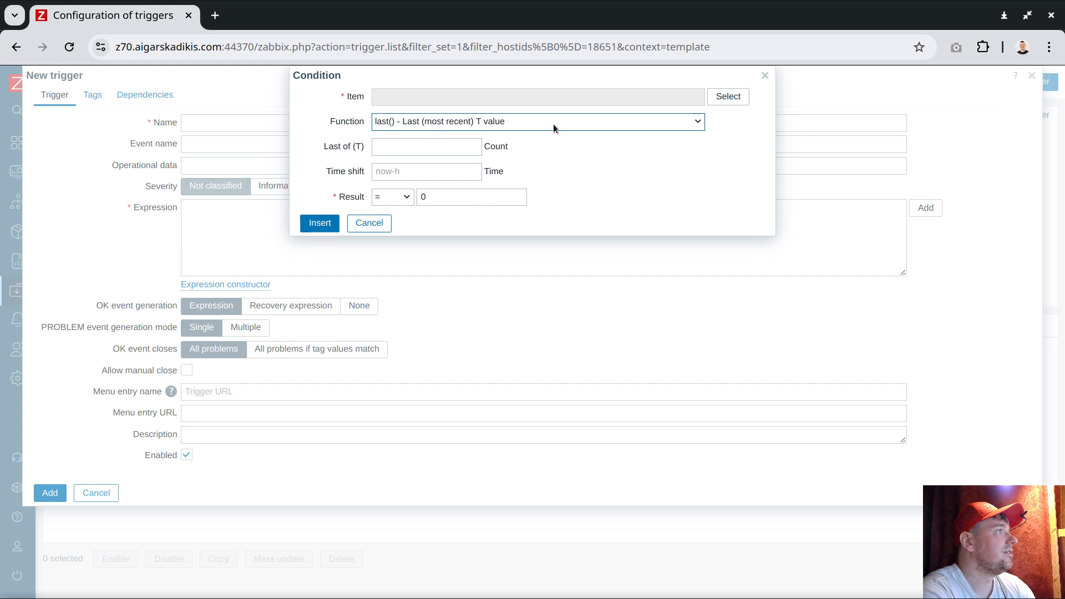
click(715, 100)
click(324, 148)
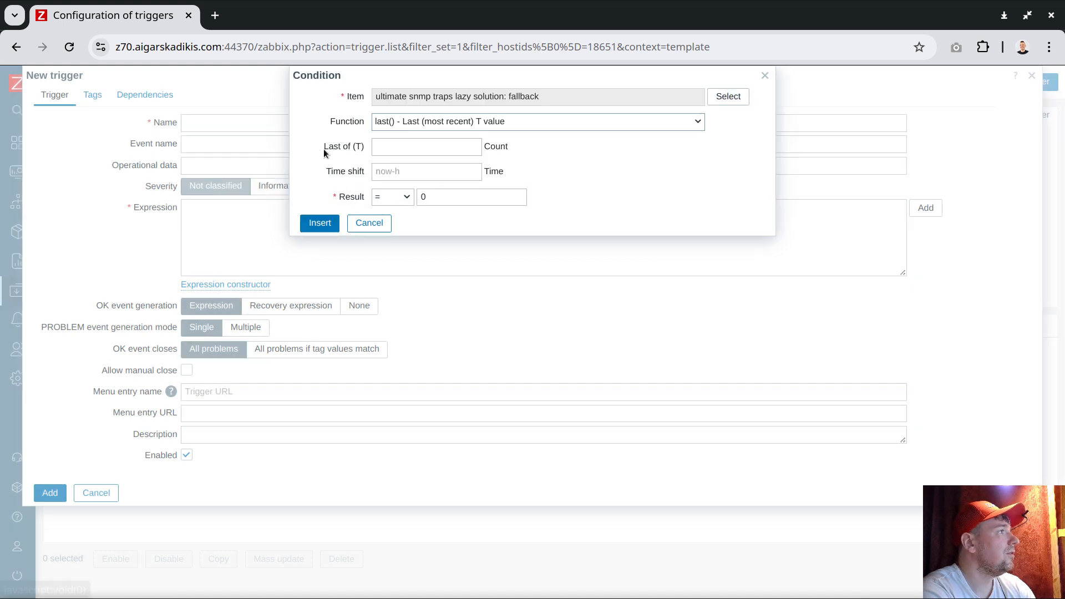
Step: Choose the nodata() function for the trigger's expression condition
click(423, 121)
scroll(474, 266, down, 1)
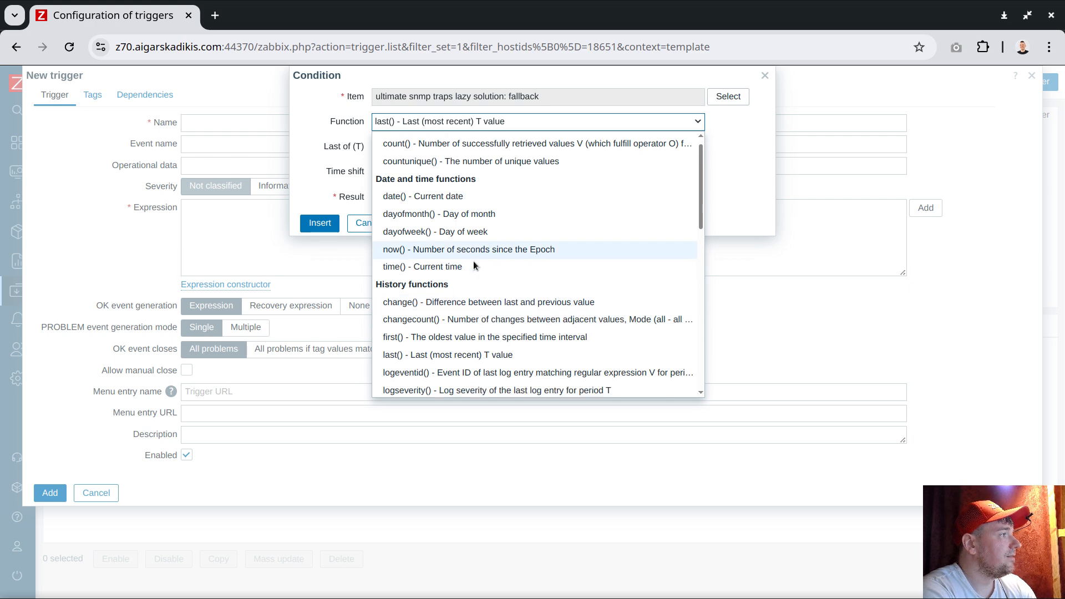
scroll(474, 265, down, 3)
scroll(474, 265, up, 3)
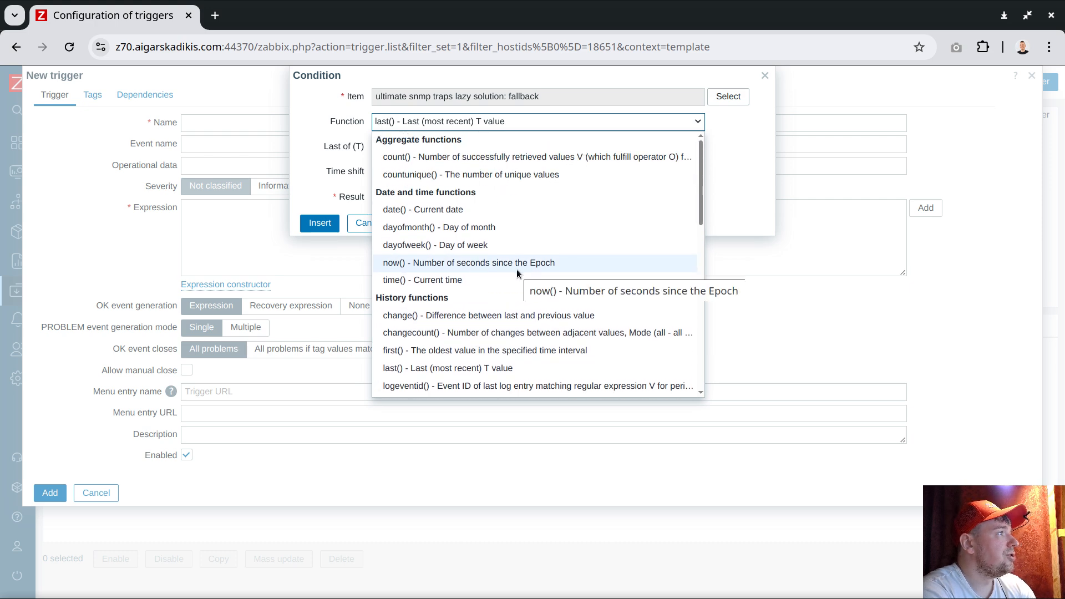
scroll(463, 223, down, 5)
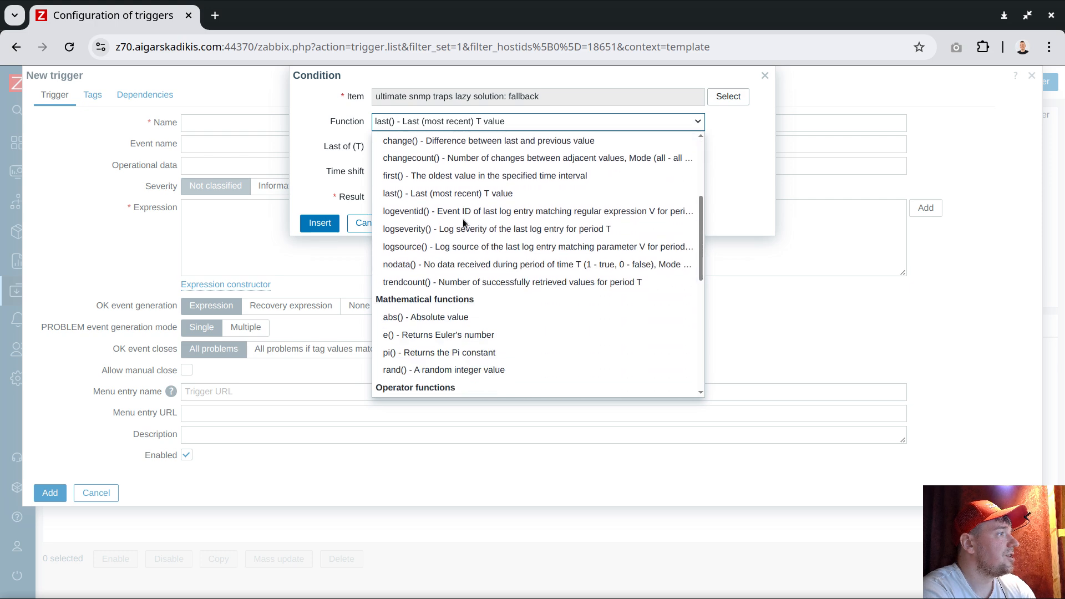
click(419, 263)
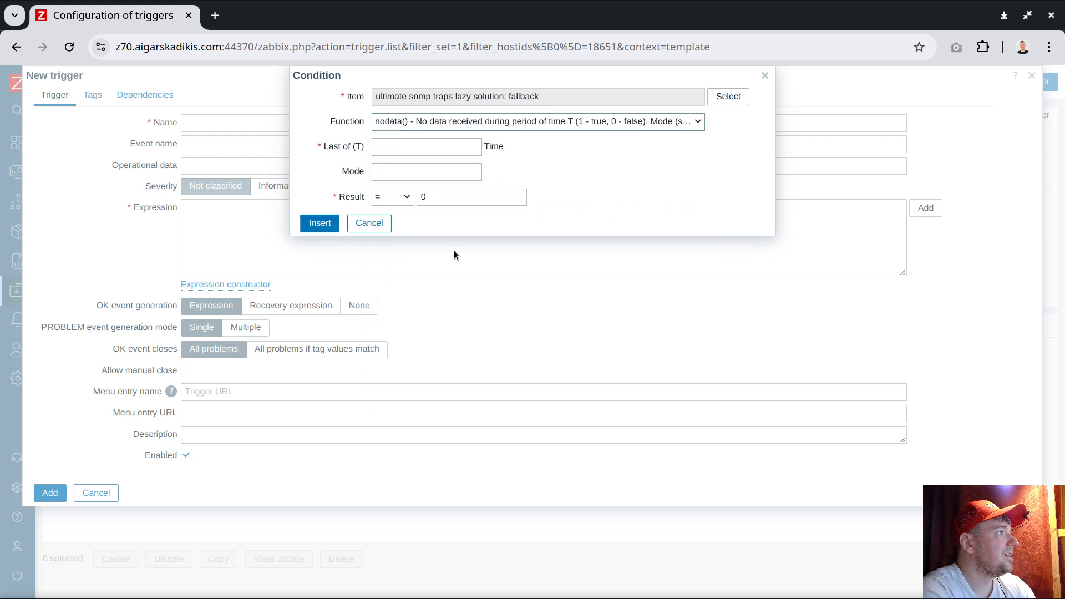
Step: Set the nodata condition's period to 1m and its result to 1, and insert it into the trigger expression
click(445, 148)
text(1m)
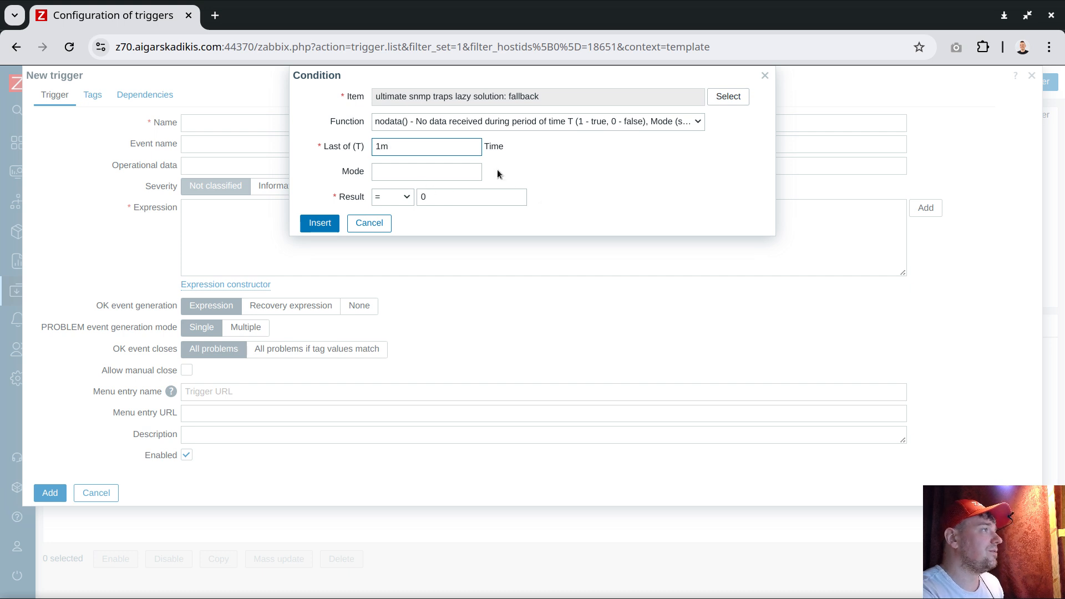
drag(444, 195, 403, 193)
text(1)
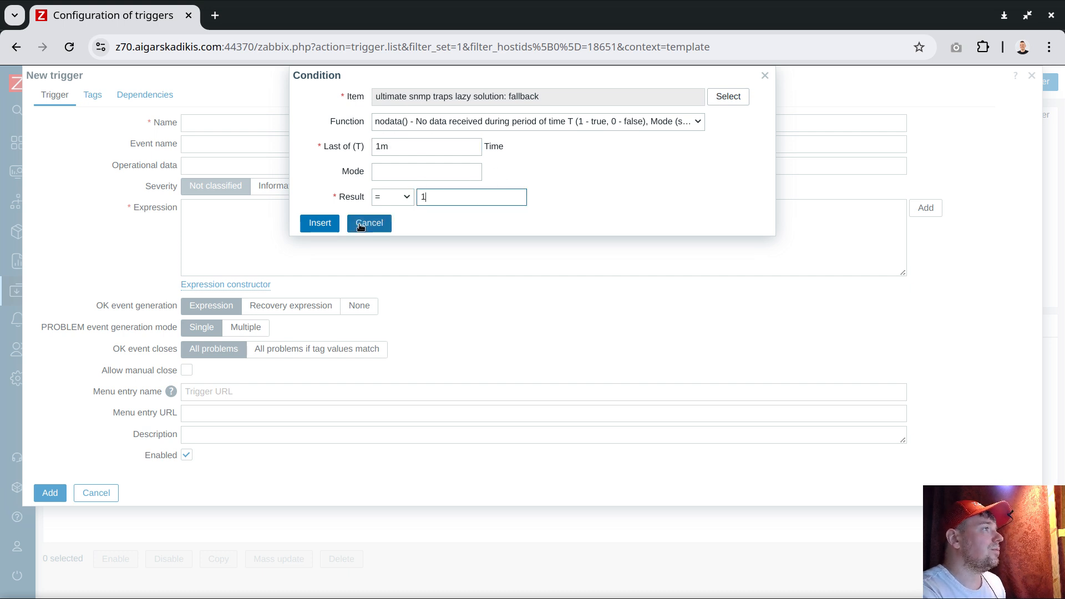
click(319, 223)
Step: Set the new trigger's severity to High and highlight the function name and comparison in its expression
click(435, 186)
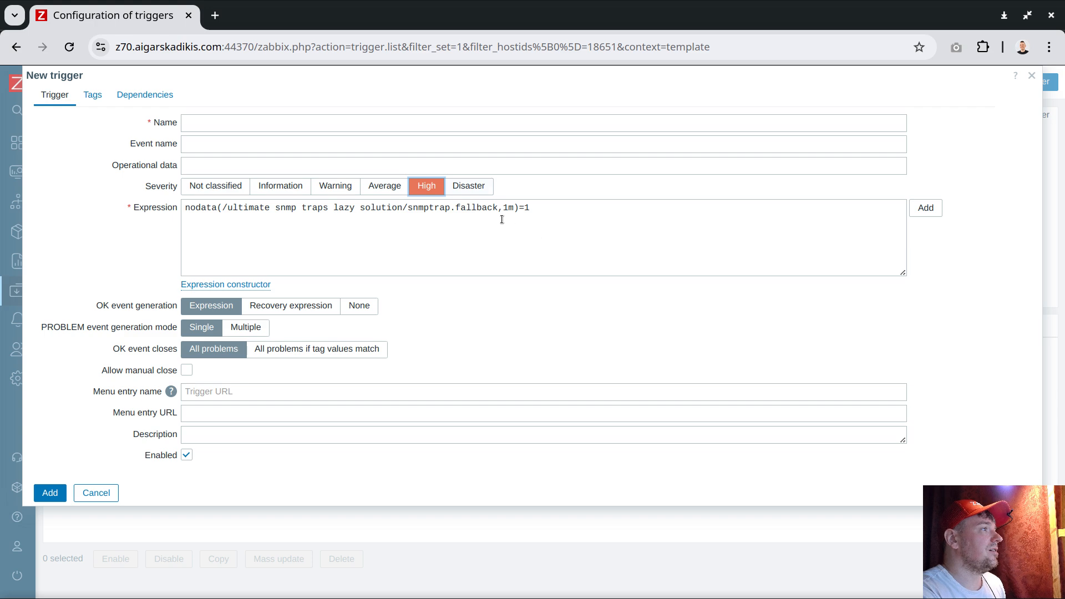
double_click(202, 208)
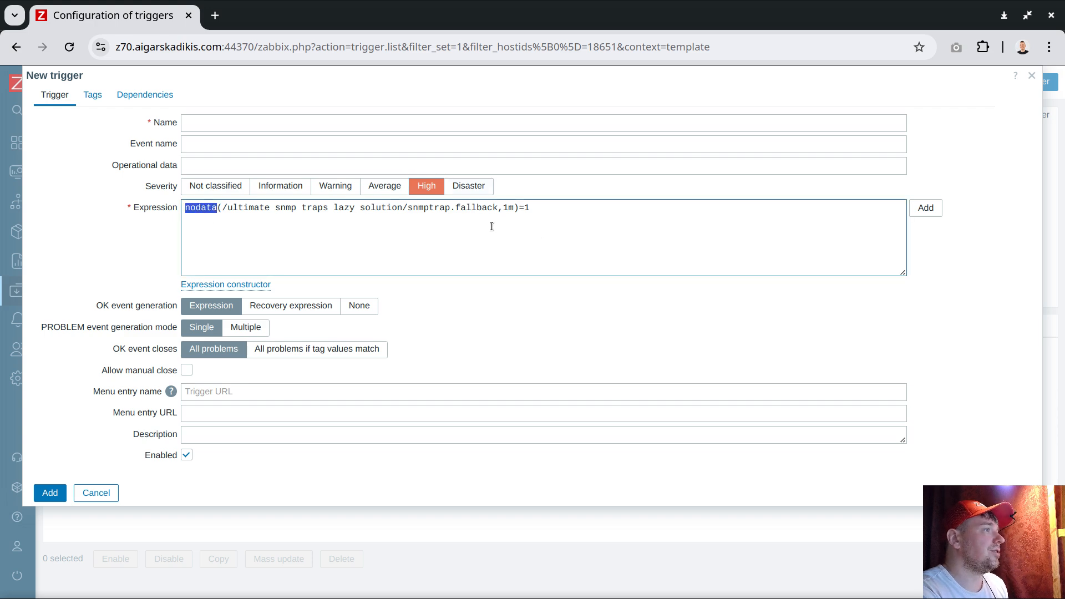
drag(519, 207, 537, 206)
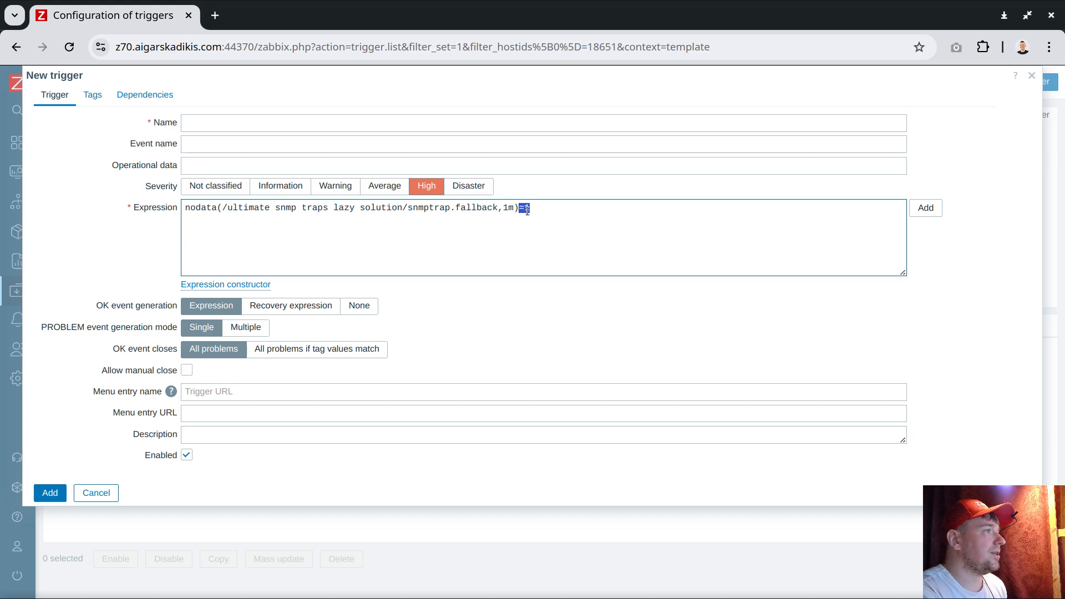
Step: Change the nodata comparison in the trigger expression to =0 and highlight the item key, comparison and function name
click(538, 208)
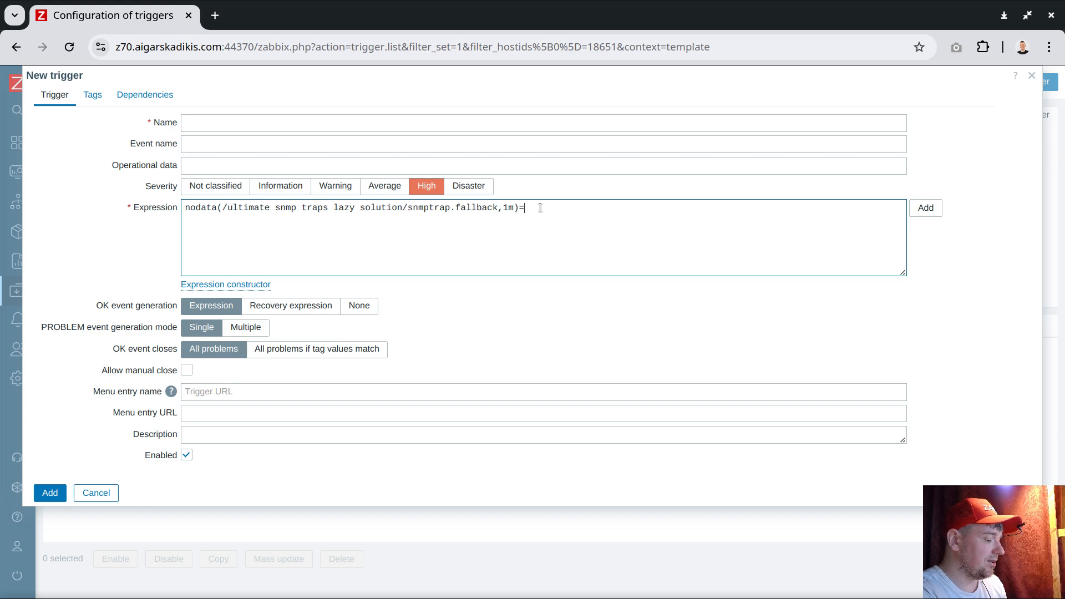
text(0)
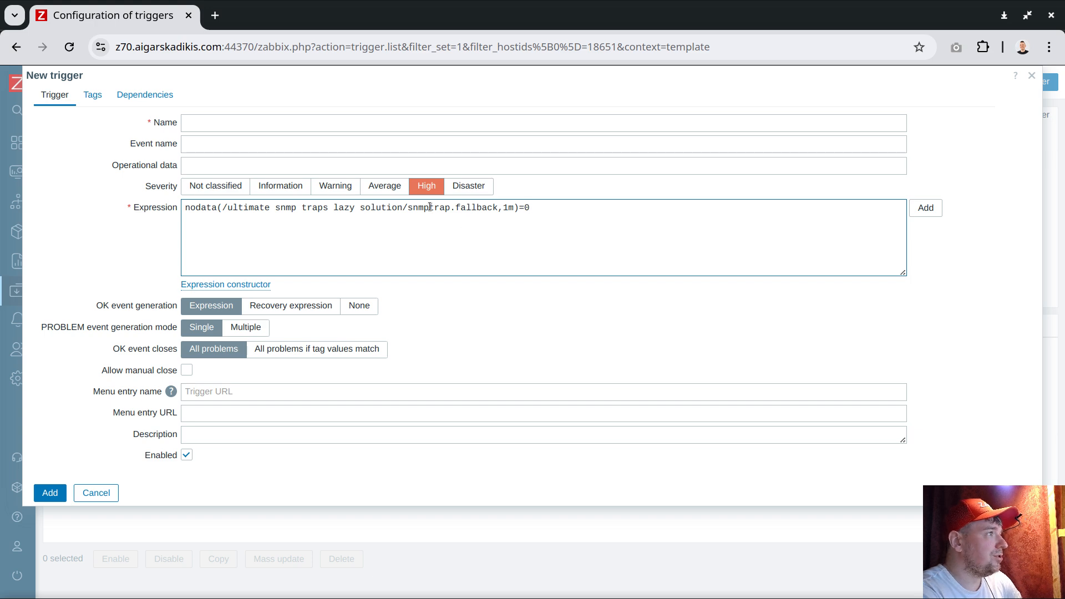
drag(409, 209, 497, 209)
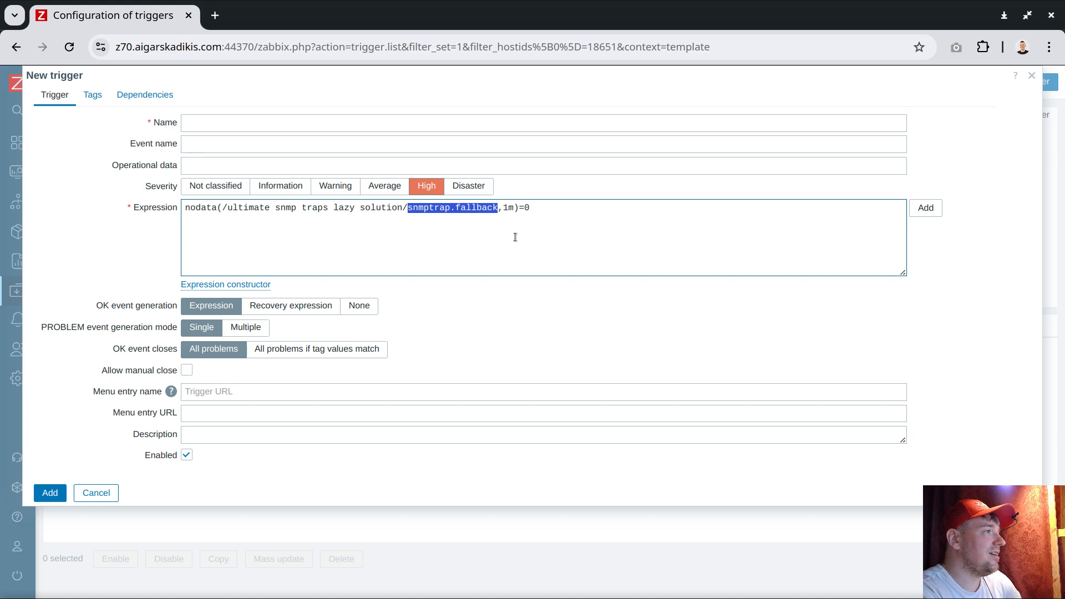
drag(519, 208, 536, 209)
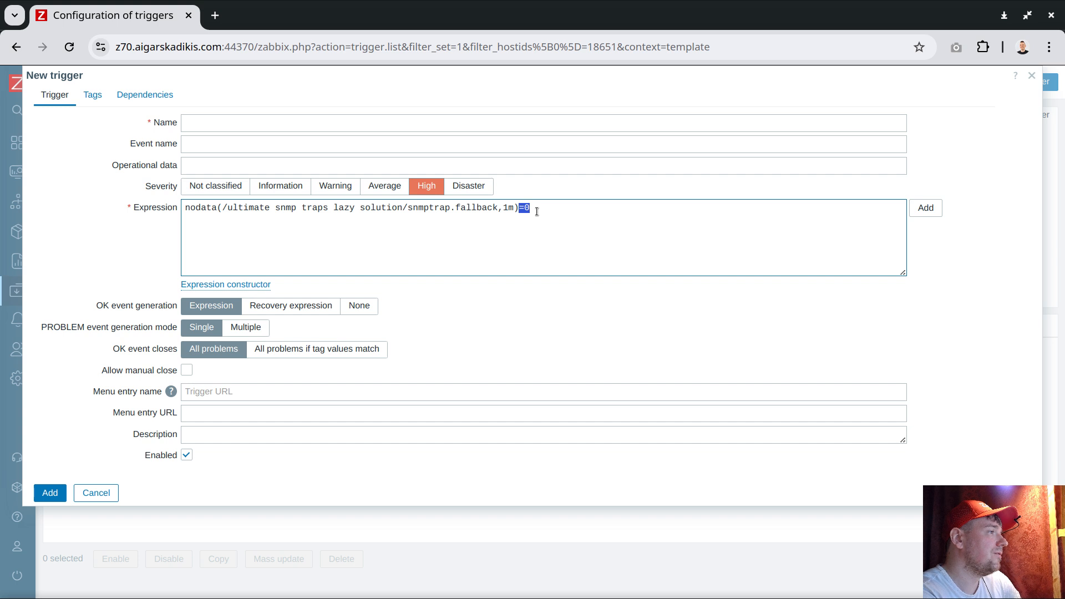
double_click(195, 209)
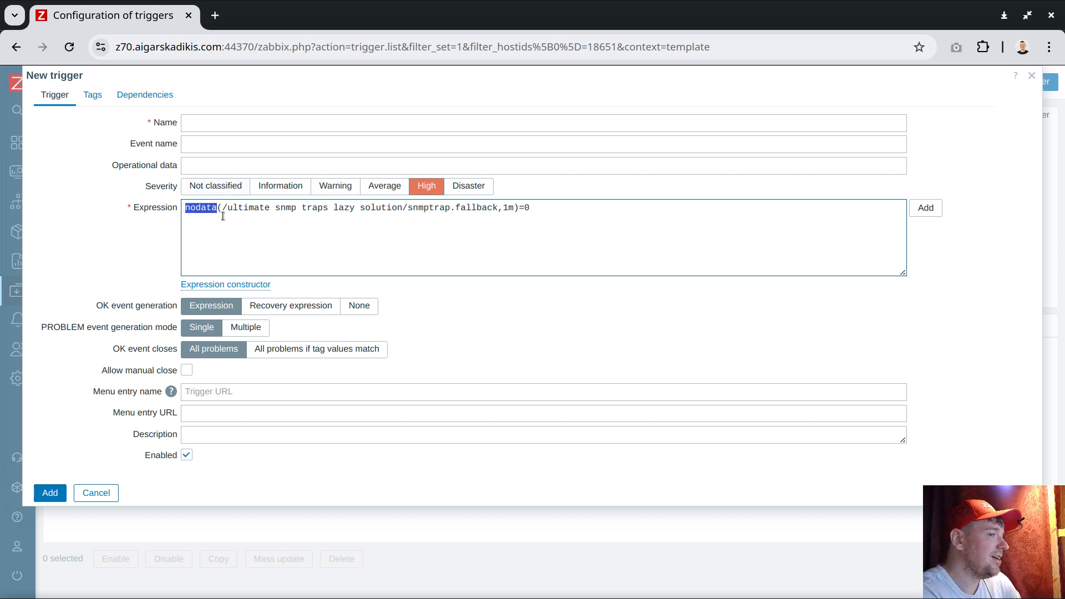
click(217, 222)
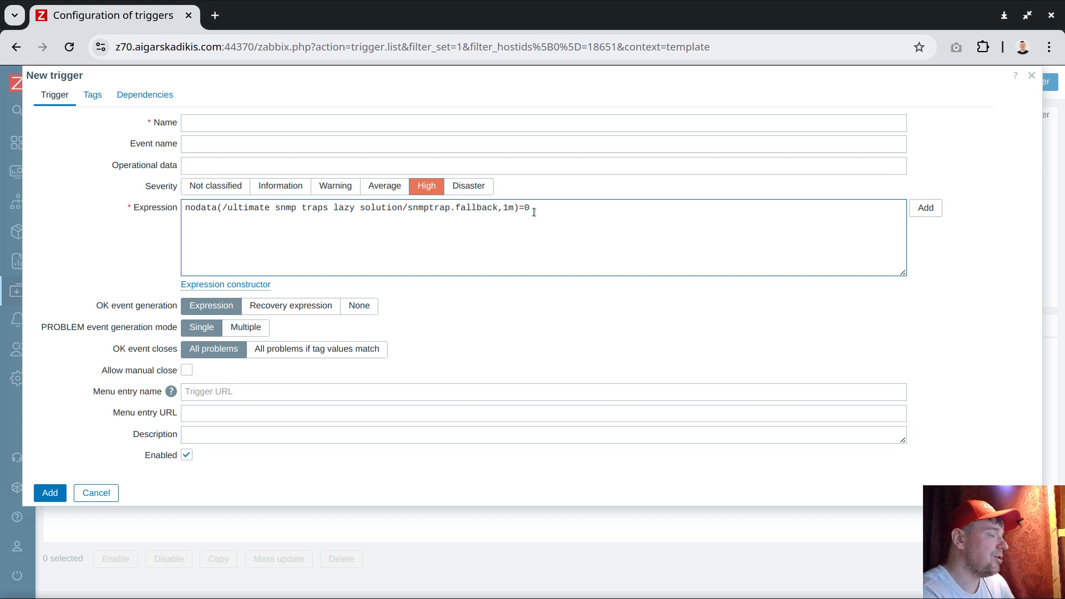
key(Return)
text(yesdata)
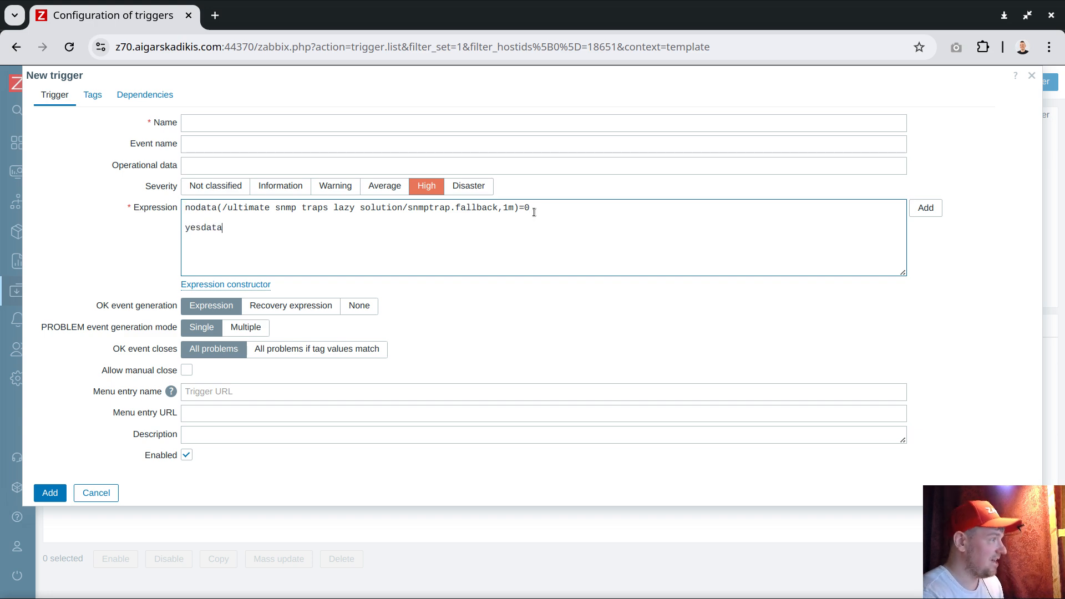
key(shift+Home)
text(dataexis)
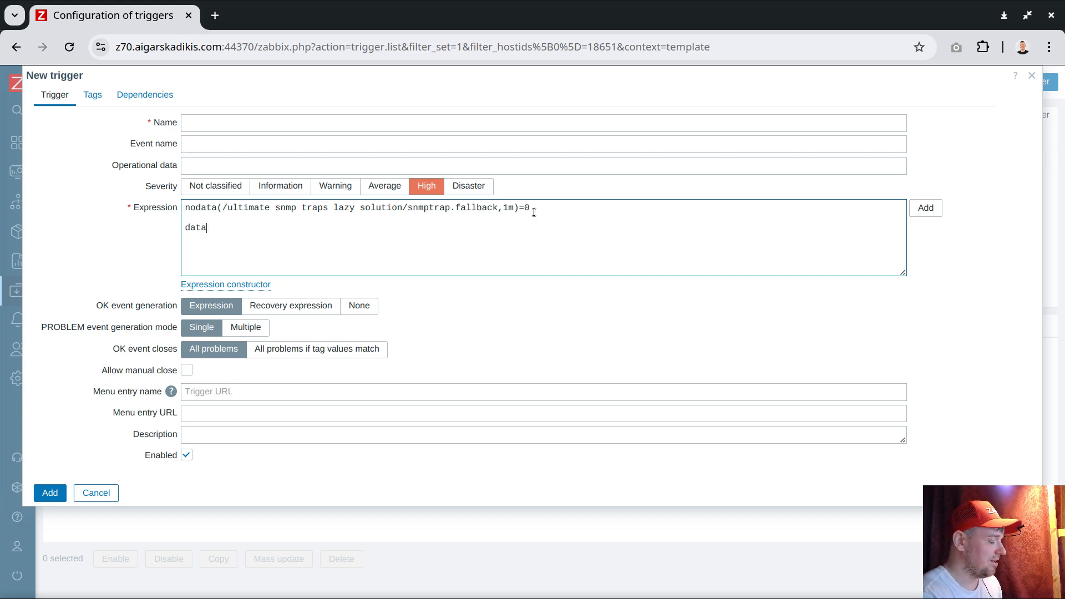
text(t)
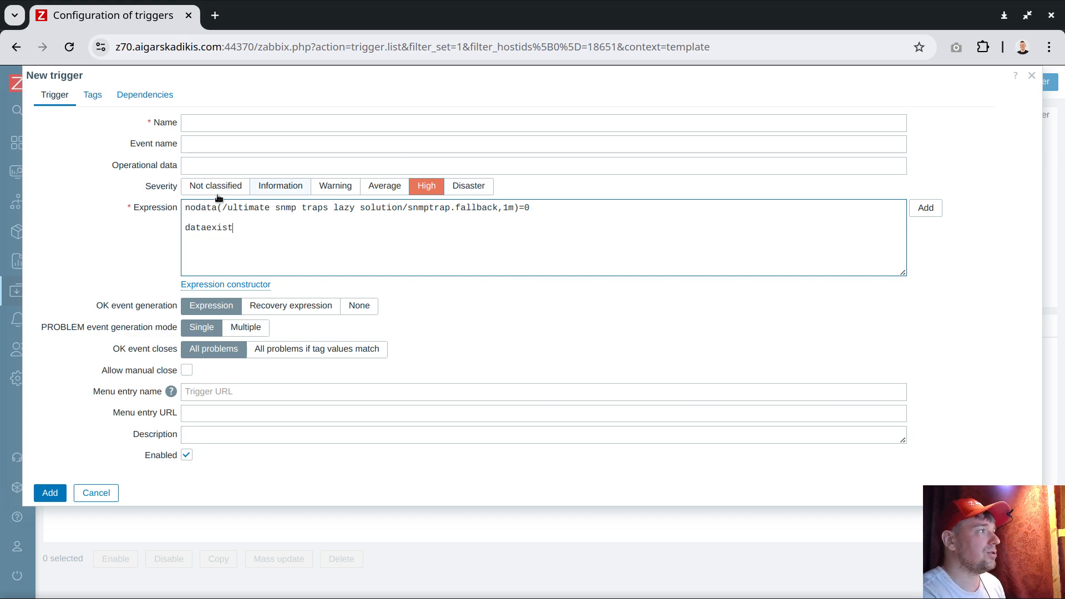
double_click(205, 228)
key(BackSpace)
Step: Highlight the nodata function, the =0 comparison and the snmptrap.fallback item key in the trigger expression
double_click(204, 207)
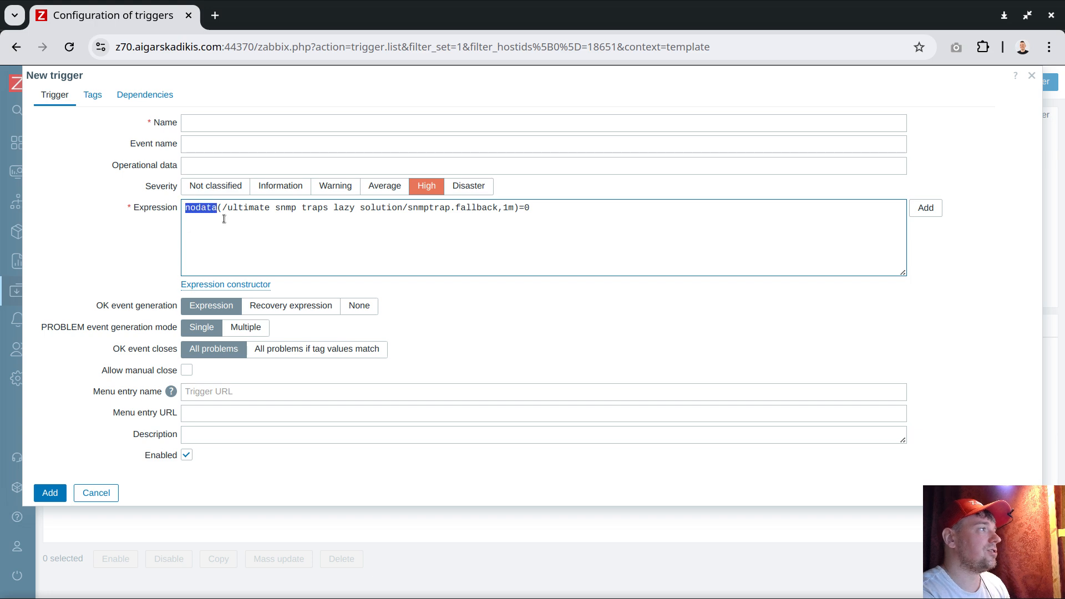
drag(515, 208, 542, 209)
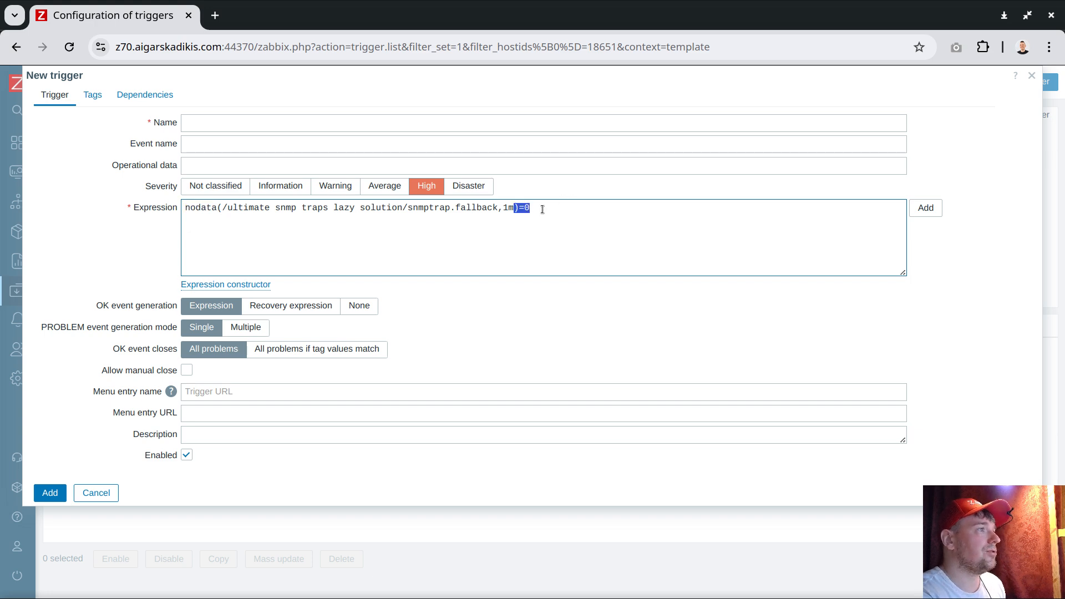
double_click(477, 208)
shift+click(422, 208)
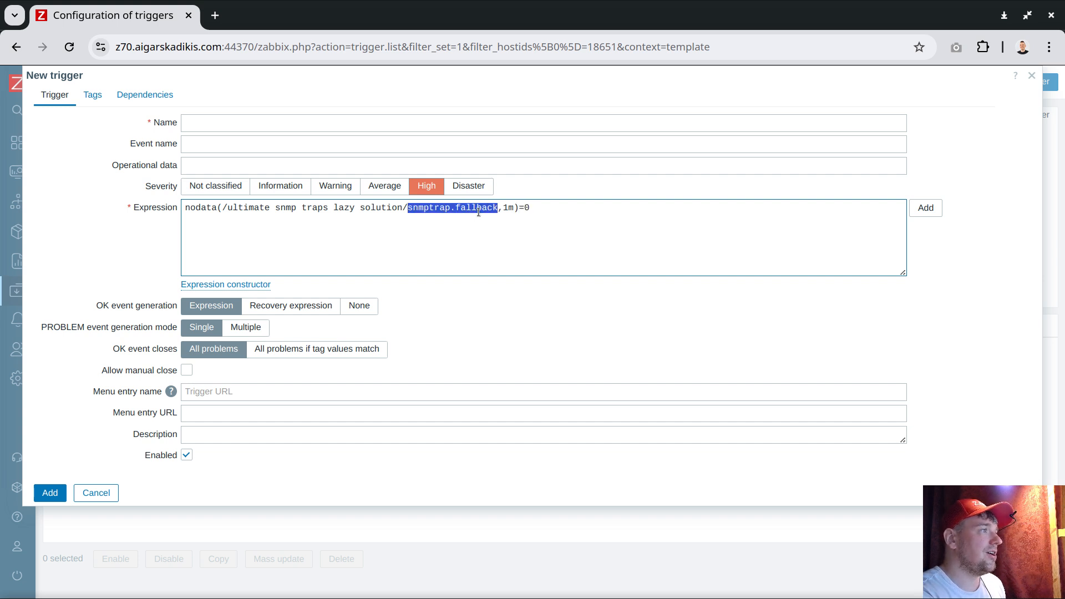
Step: Name the new trigger "device sent a message"
click(305, 121)
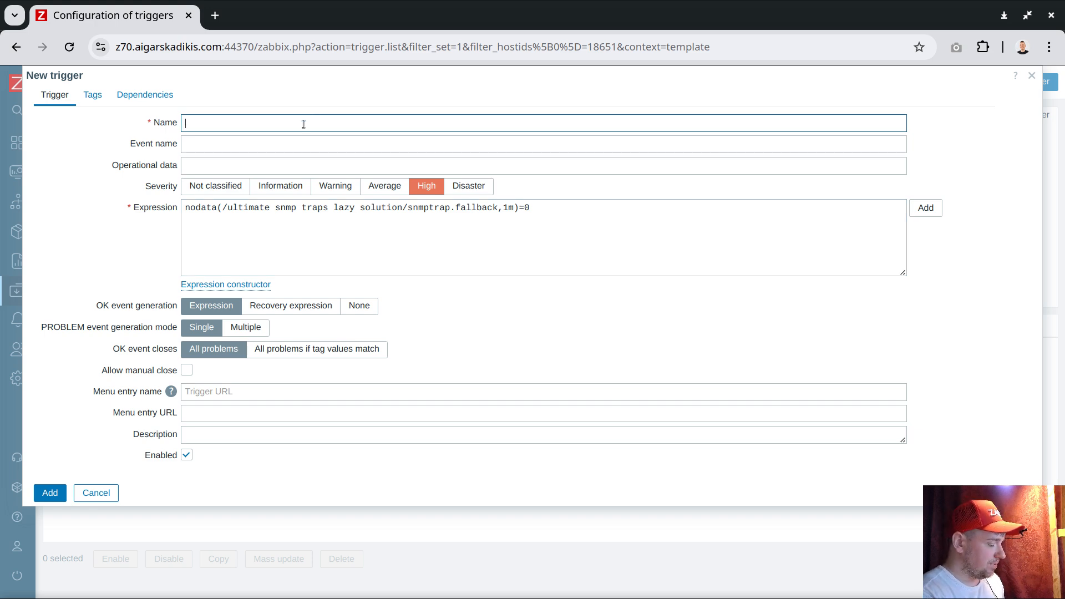
text(devuic)
key(BackSpace)
key(BackSpace)
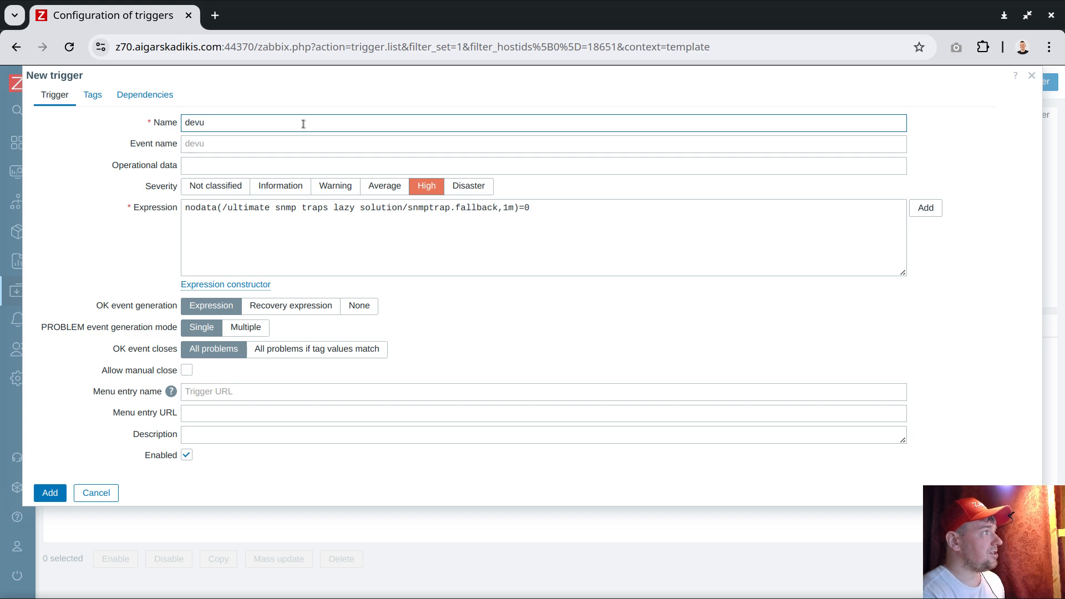
key(BackSpace)
text(ice)
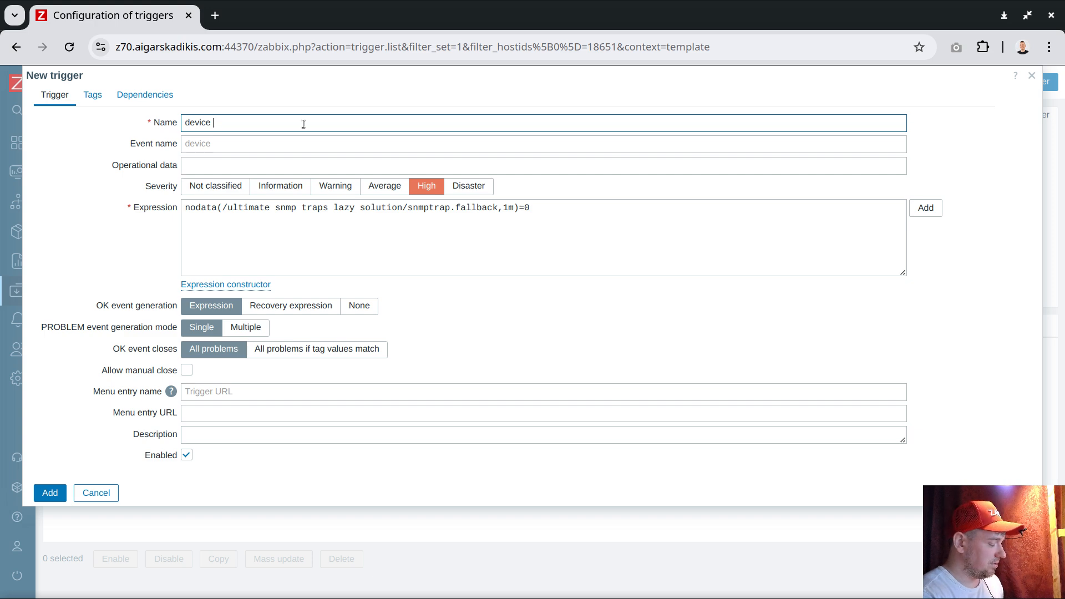
text(sen)
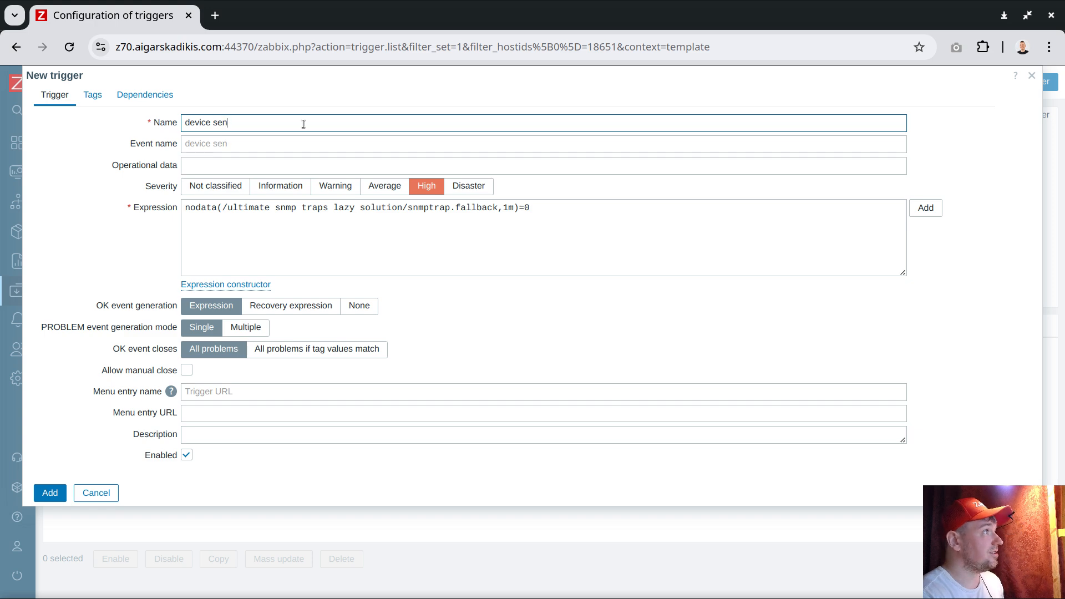
text(d)
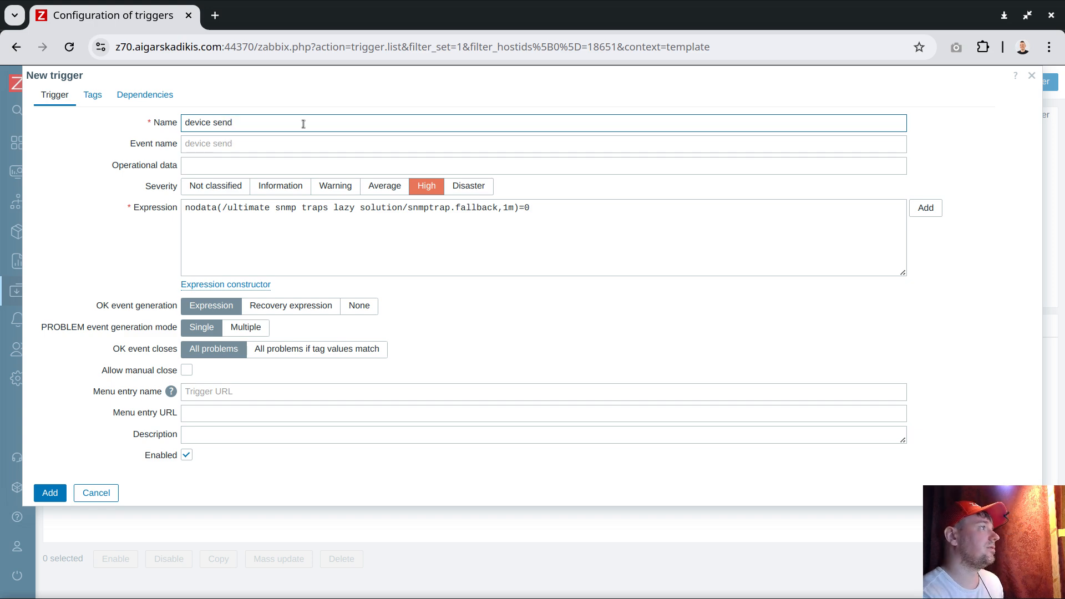
key(BackSpace)
text(t a message)
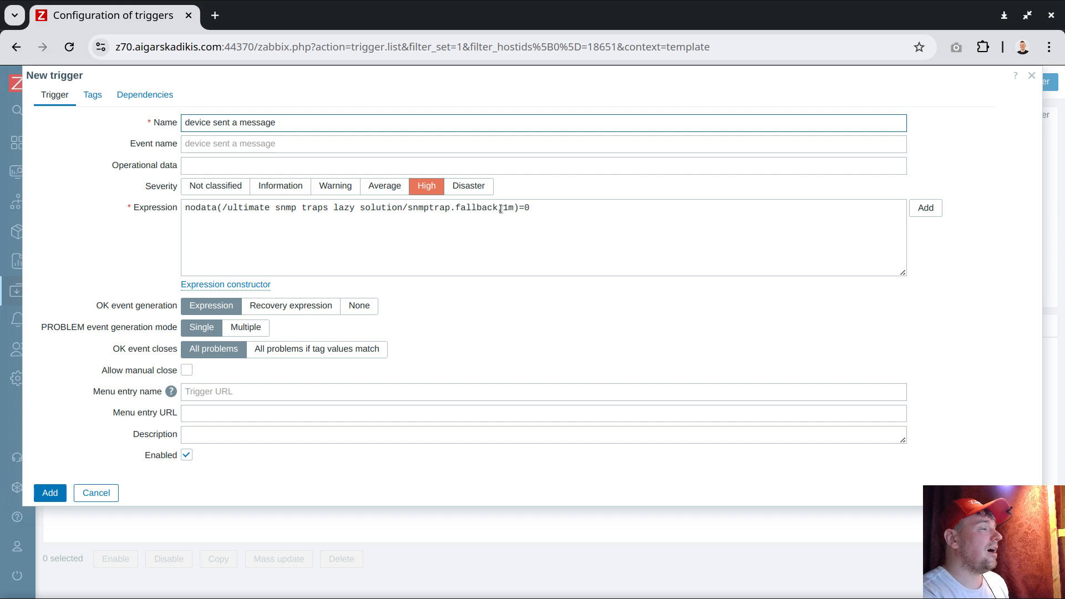
Step: Set the trigger's PROBLEM event generation mode to Multiple, comparing it with Single
double_click(190, 206)
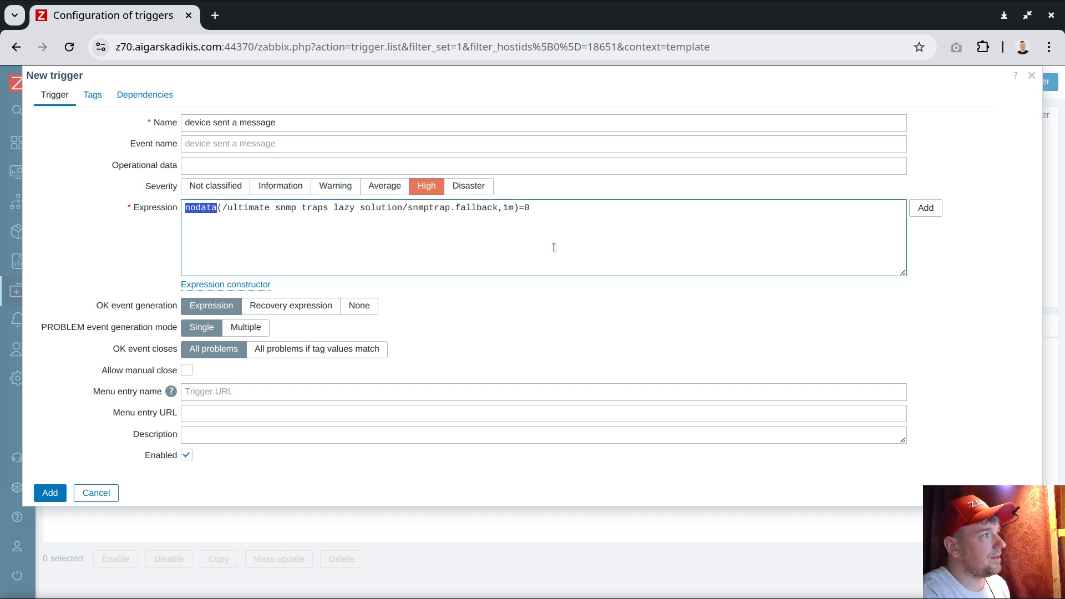
click(263, 326)
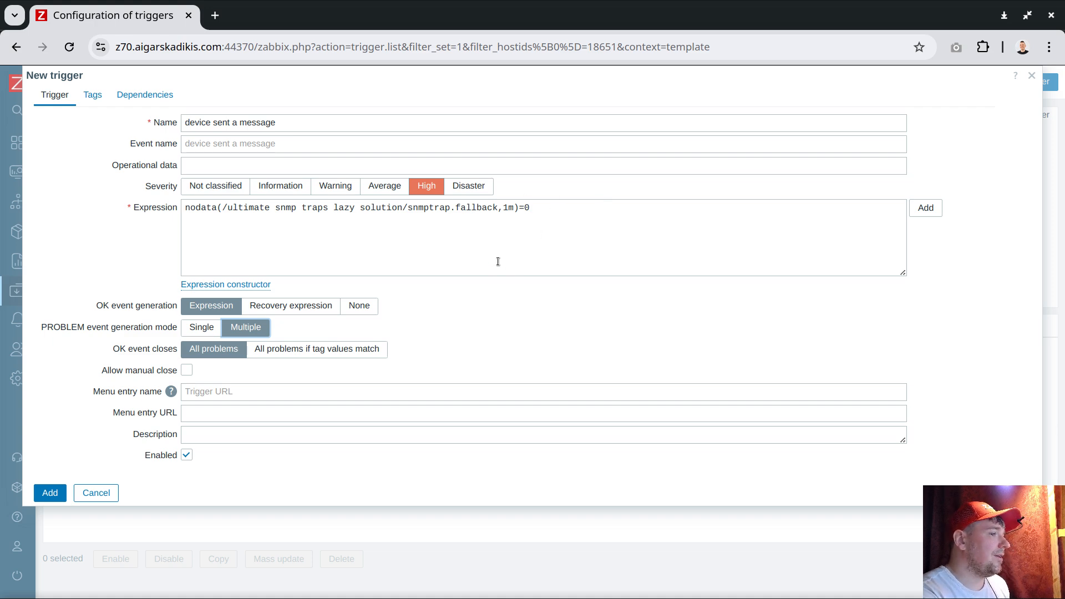
double_click(197, 207)
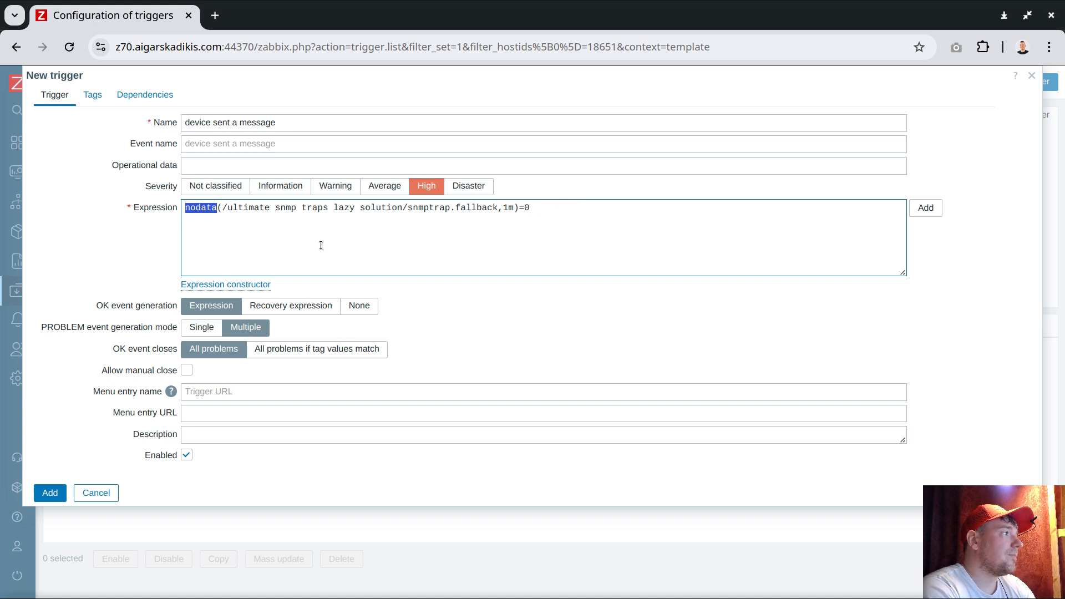
click(258, 331)
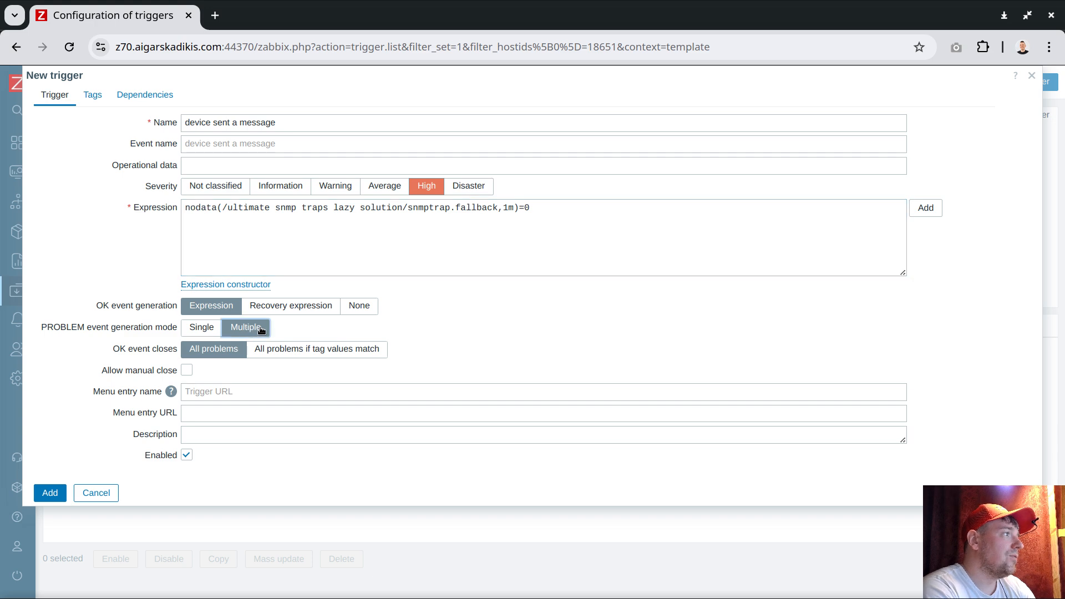
click(215, 328)
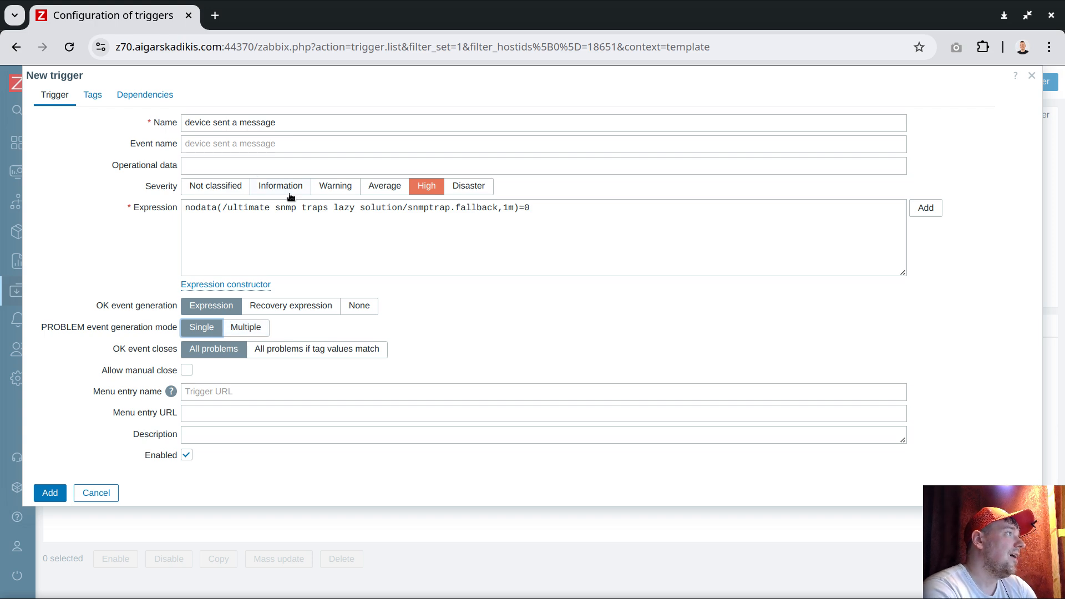
click(247, 328)
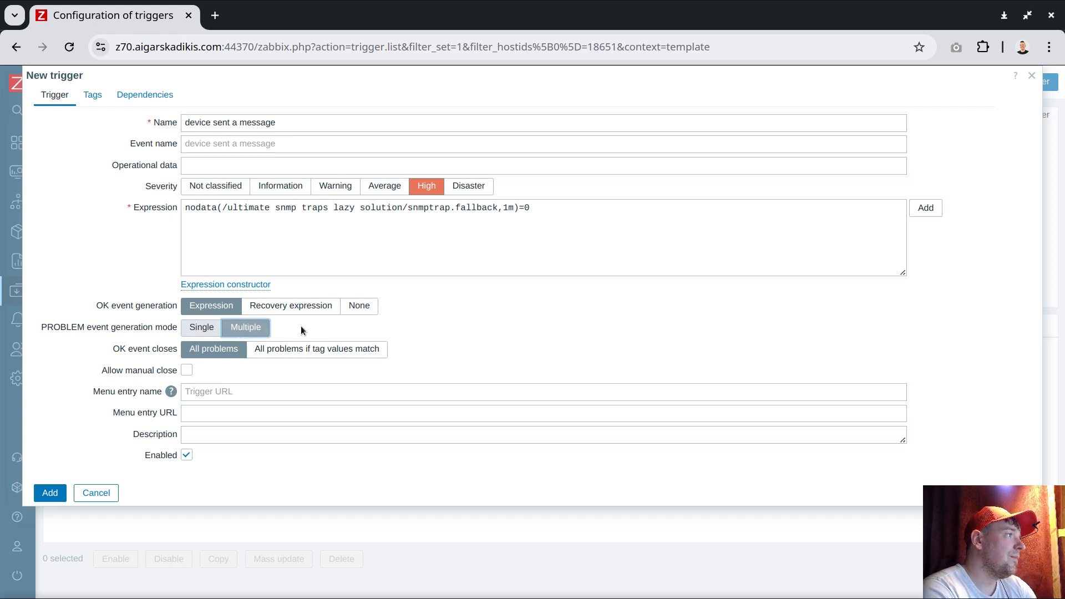
Step: Clear the nodata expression from the trigger and choose the count() function for a new expression condition
double_click(200, 208)
drag(592, 225, 161, 195)
key(BackSpace)
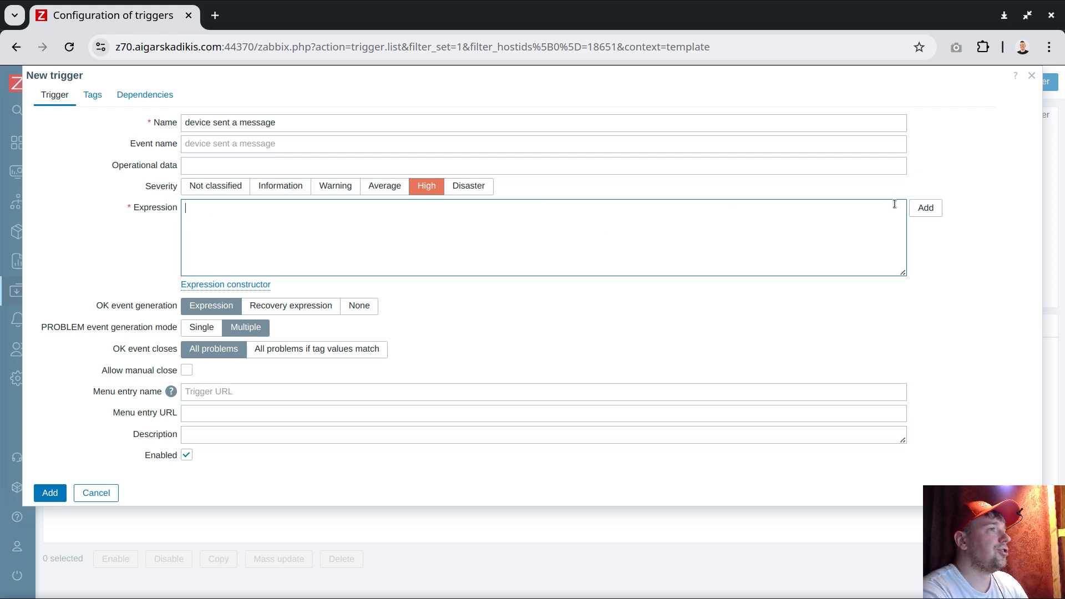
click(925, 207)
click(484, 124)
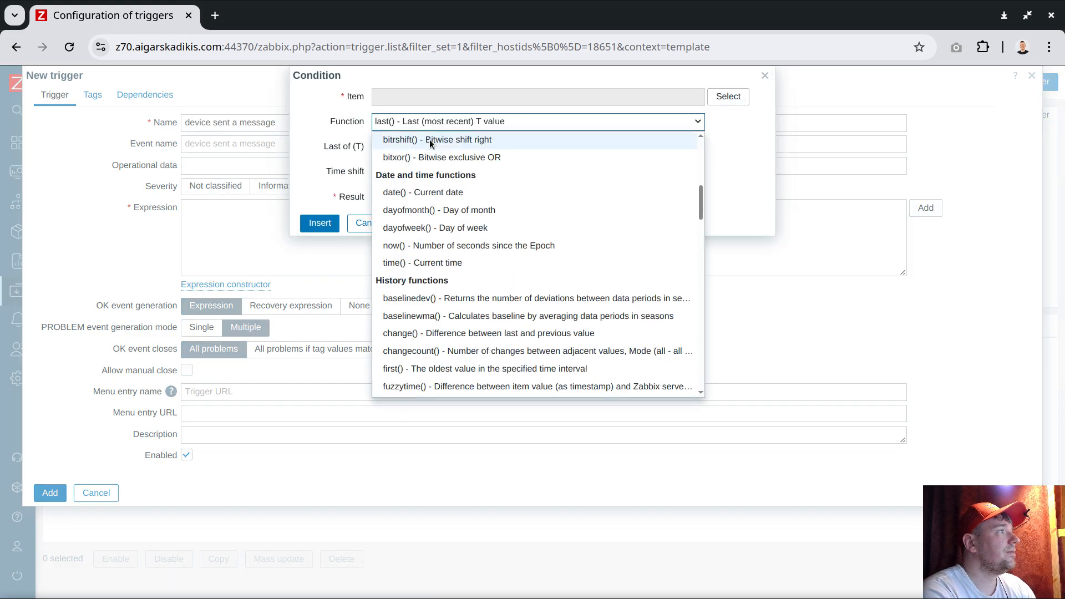
scroll(451, 220, up, 5)
click(438, 173)
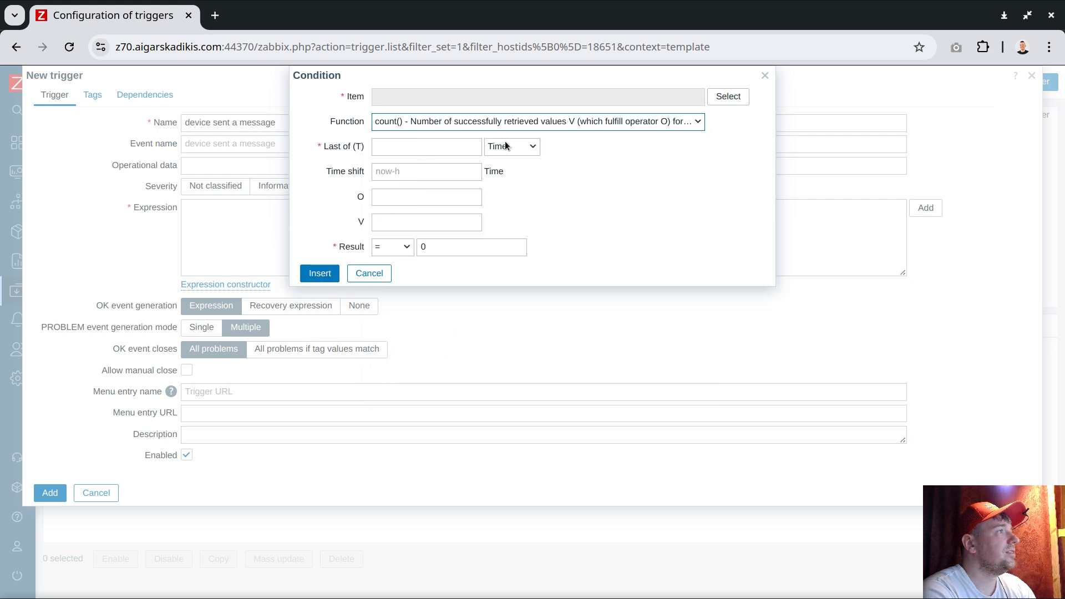
Step: Set the count condition's period to the last 1 in Count mode and its result operator to > with value 0
click(506, 146)
click(500, 178)
click(421, 149)
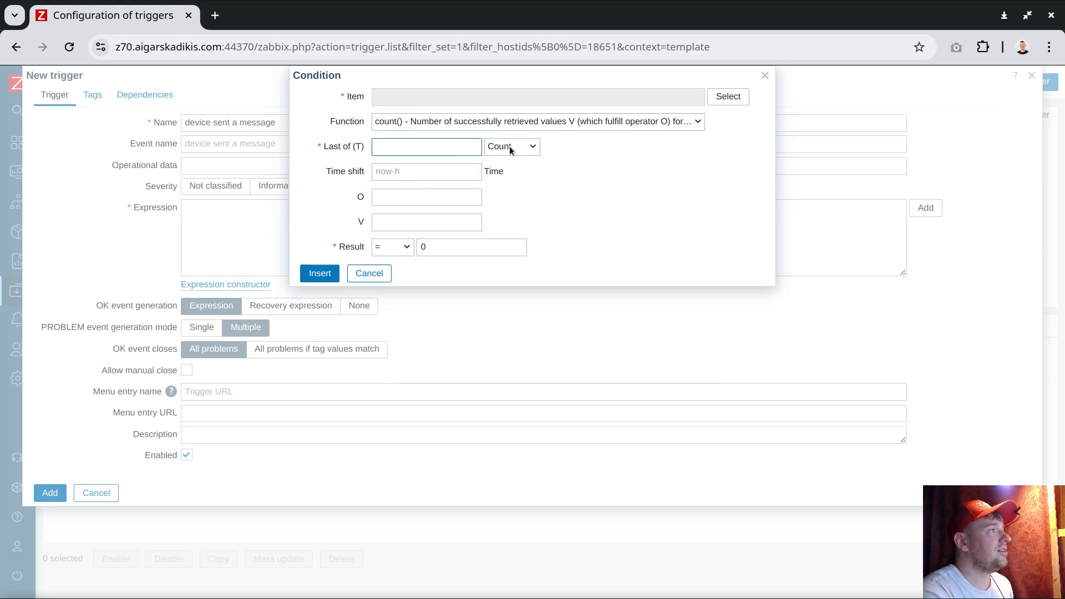
text(1)
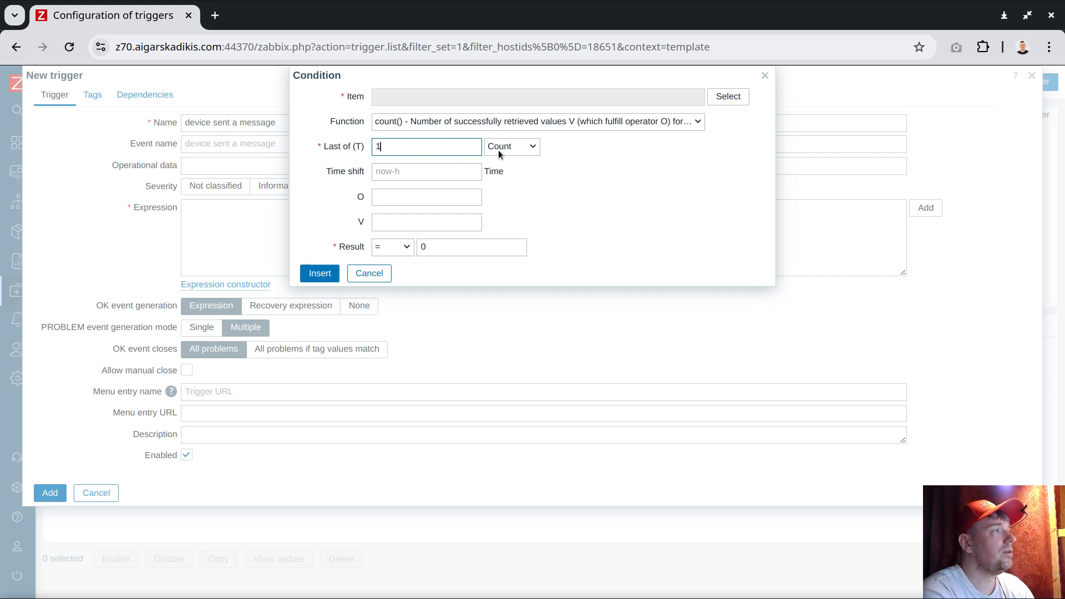
click(387, 250)
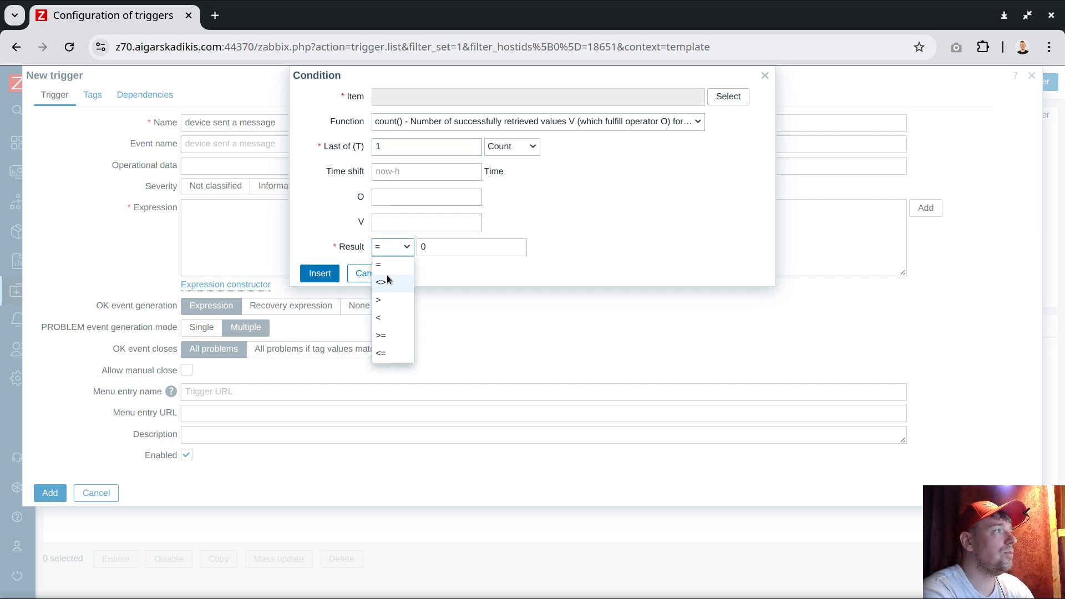
click(385, 300)
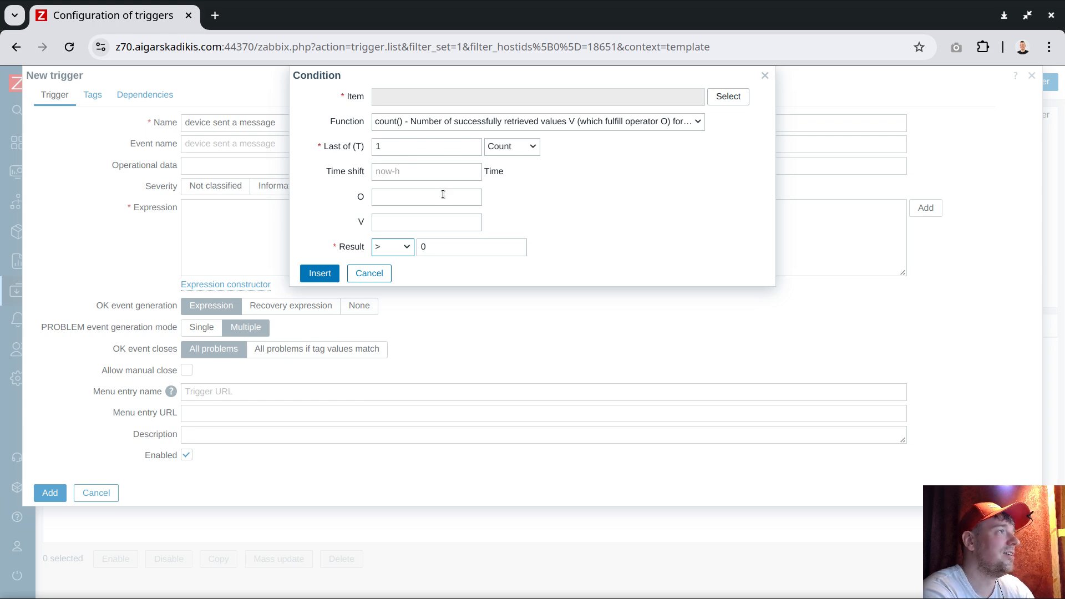
Step: Pick the fallback item of the ultimate snmp traps lazy solution template for the count condition and highlight its period and result values
click(725, 97)
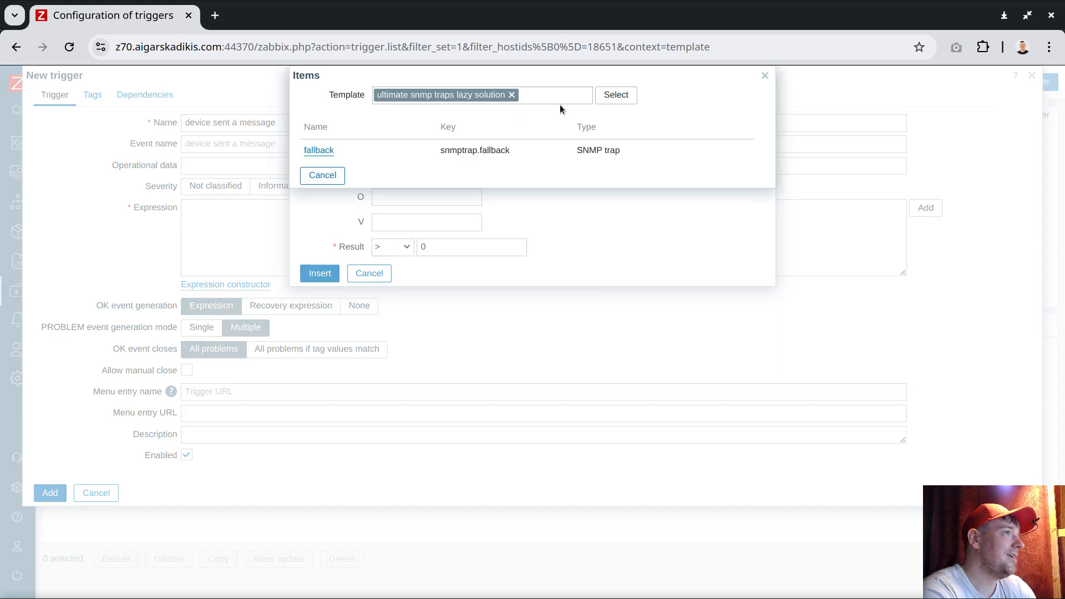
click(319, 150)
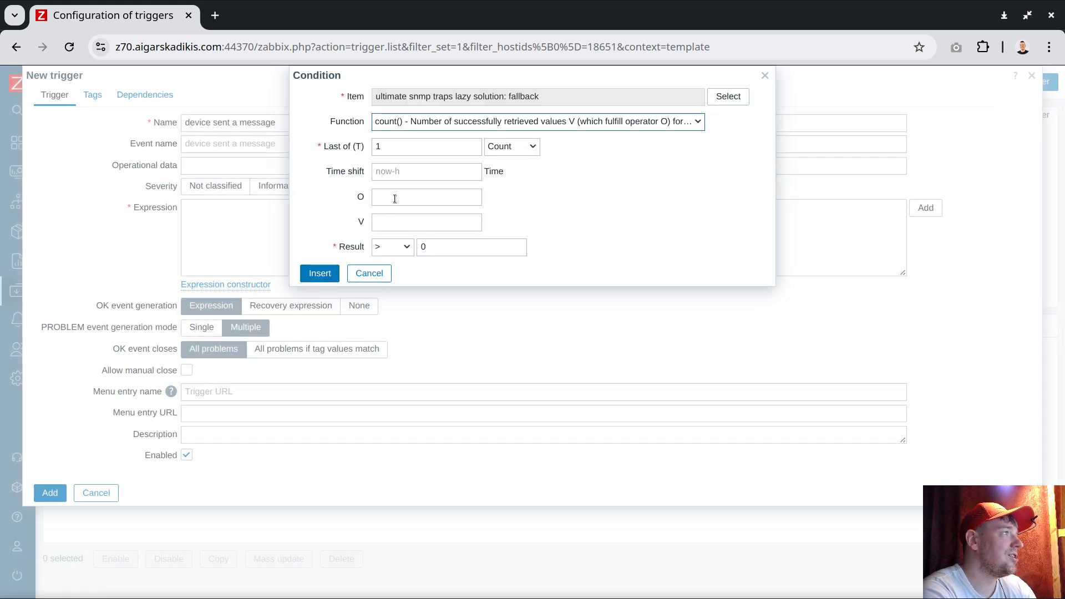
double_click(394, 147)
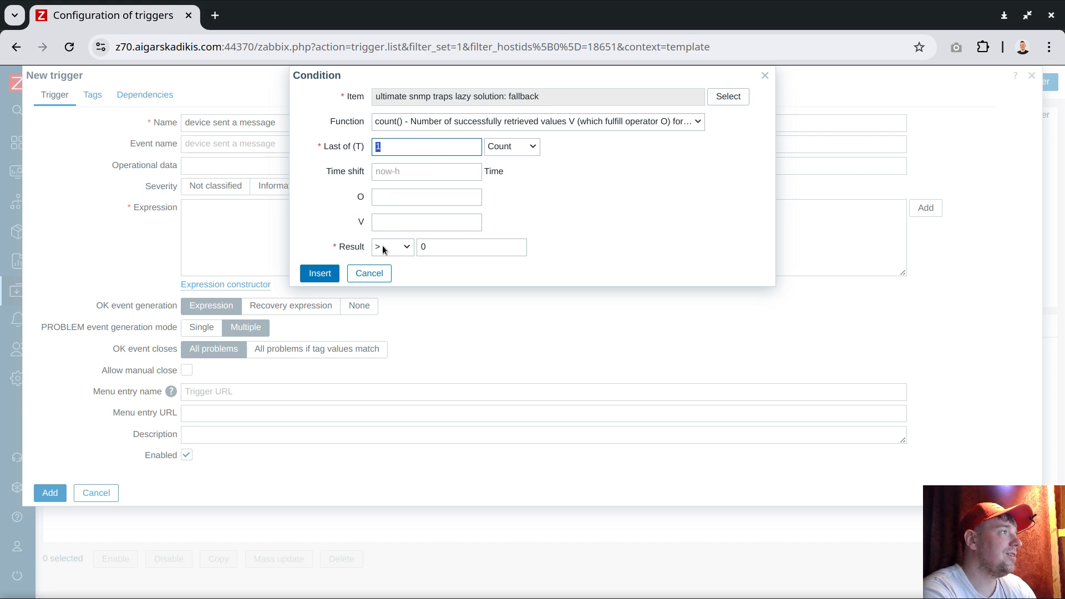
double_click(445, 254)
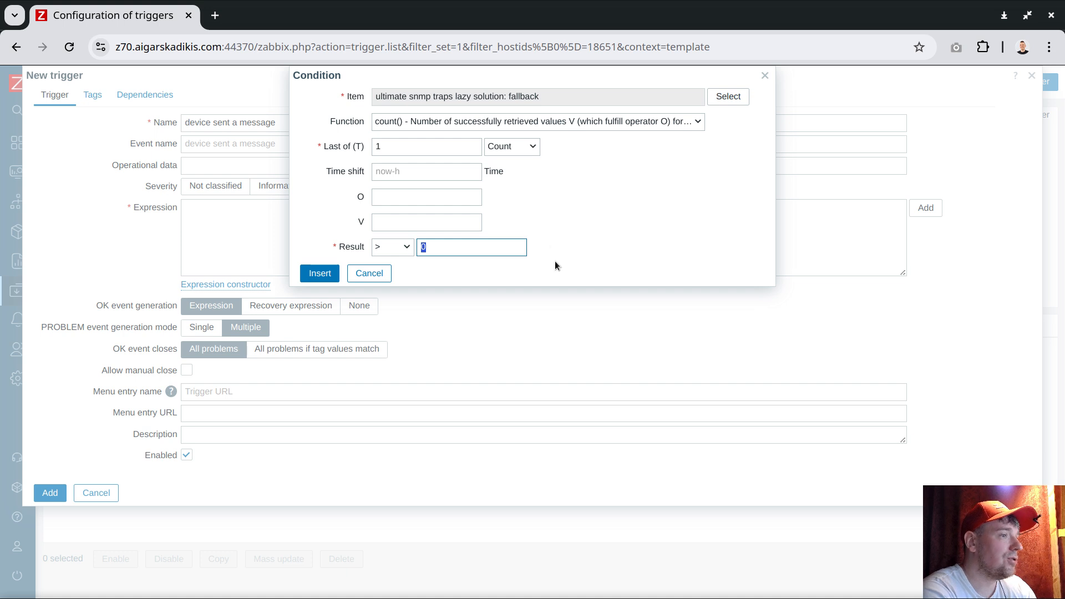
Step: Insert the count() condition as the trigger's expression, without a leading blank line, and allow manual close
click(320, 274)
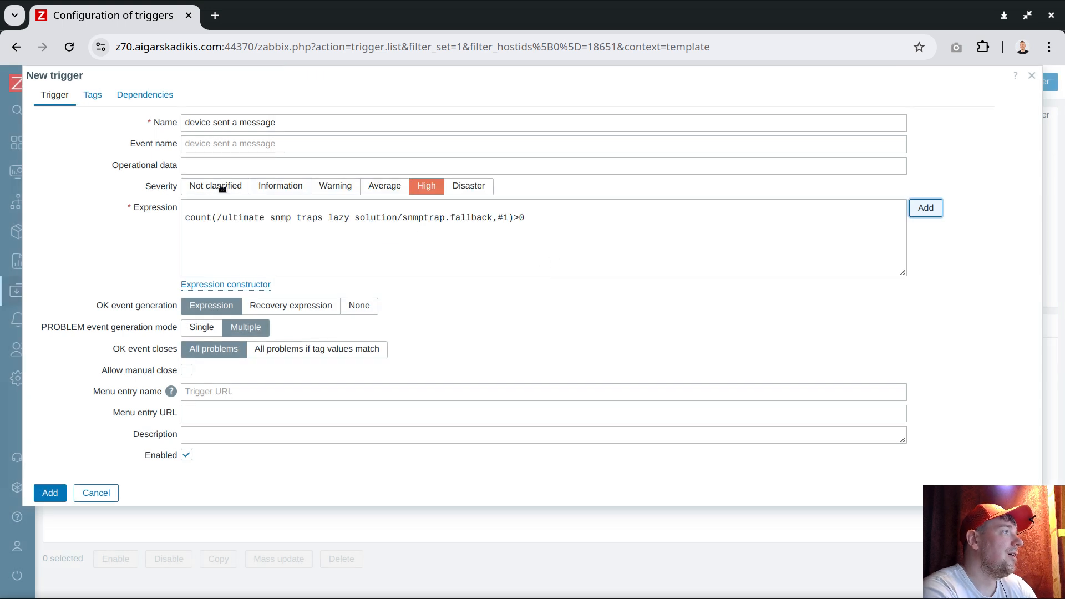
click(230, 205)
key(Delete)
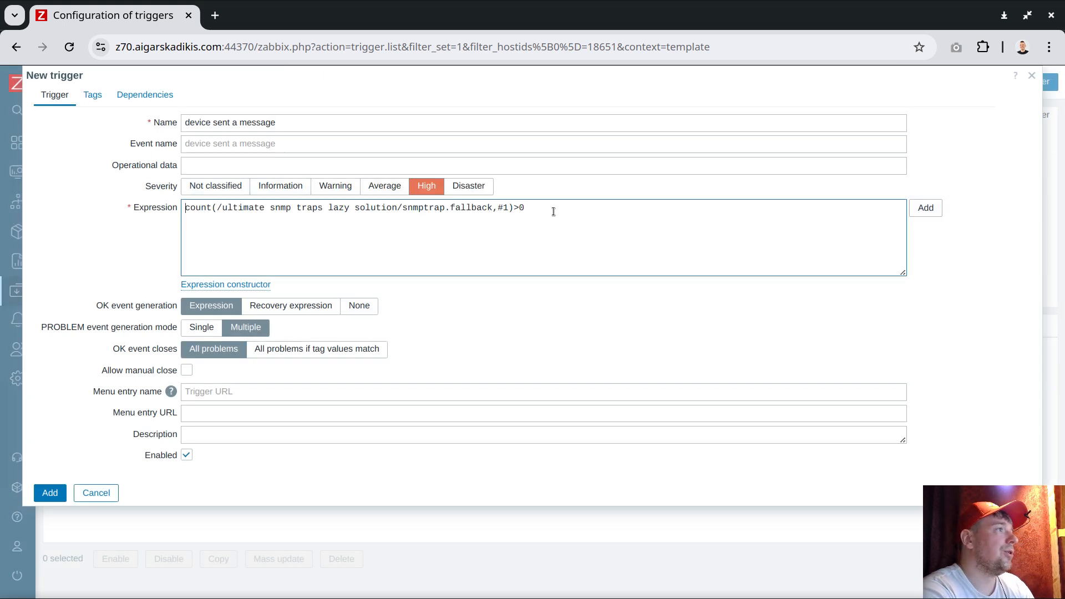
double_click(195, 210)
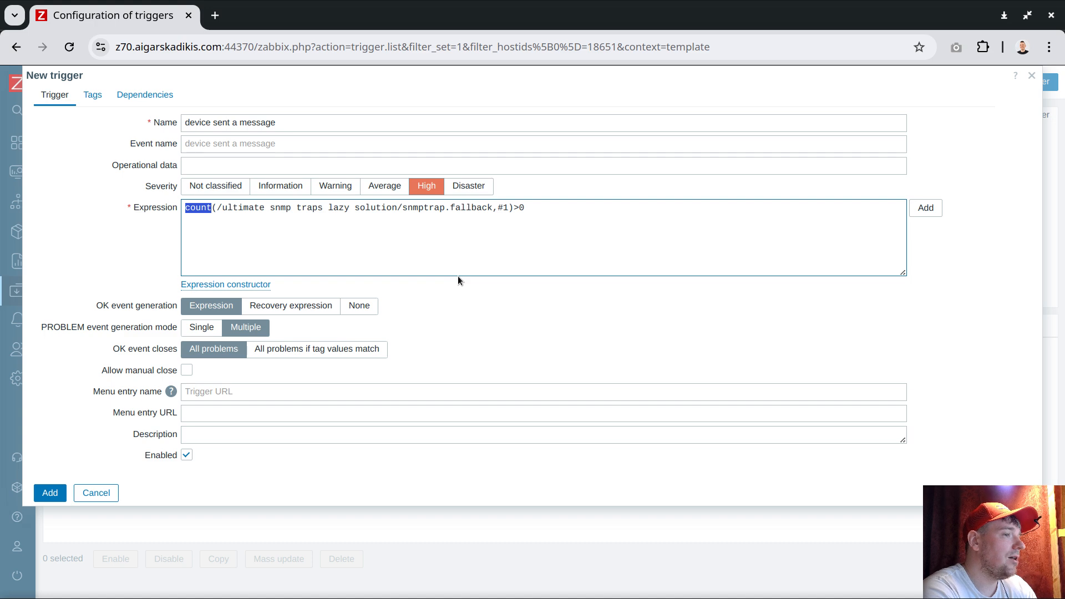
click(562, 209)
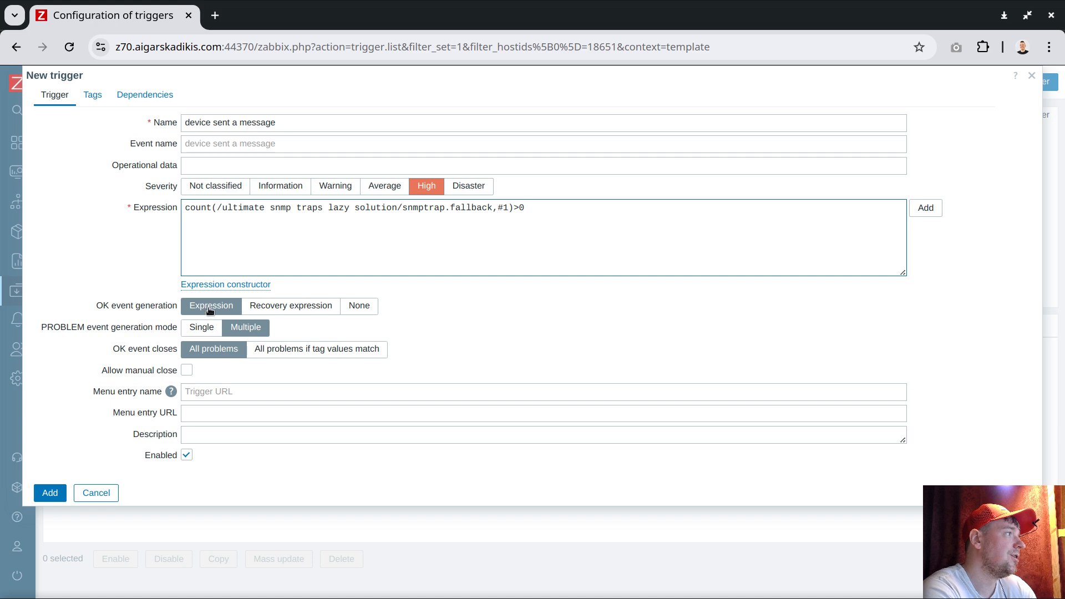
click(186, 370)
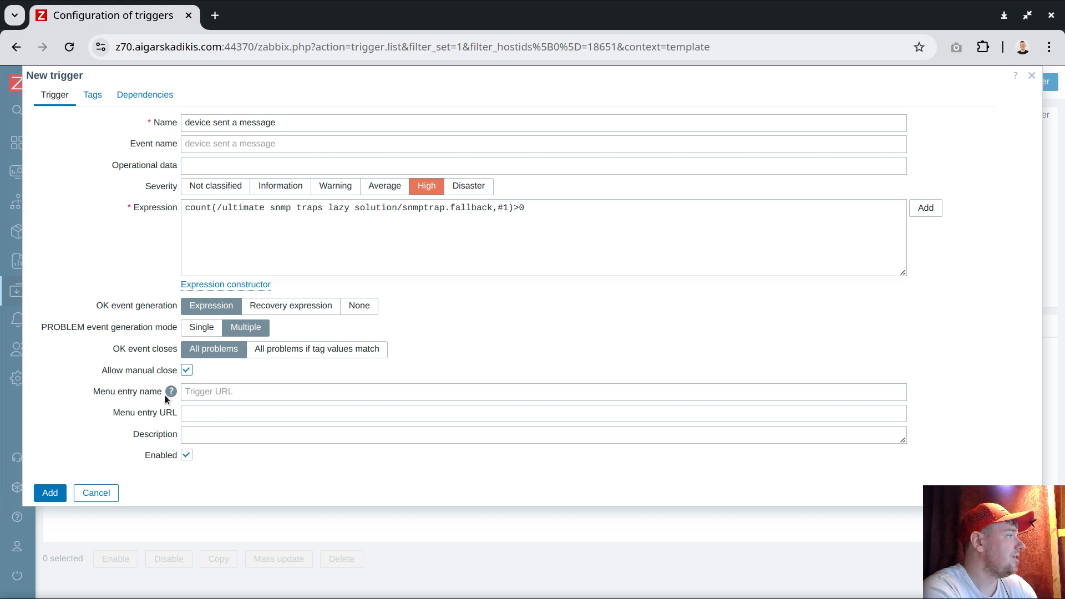
Step: Switch to notes.txt in Geany, copy the {{ITEM.VALUE}.regsub("((?:.*\n?)*)",\1)} macro and return to the Zabbix trigger form
key(alt+Tab)
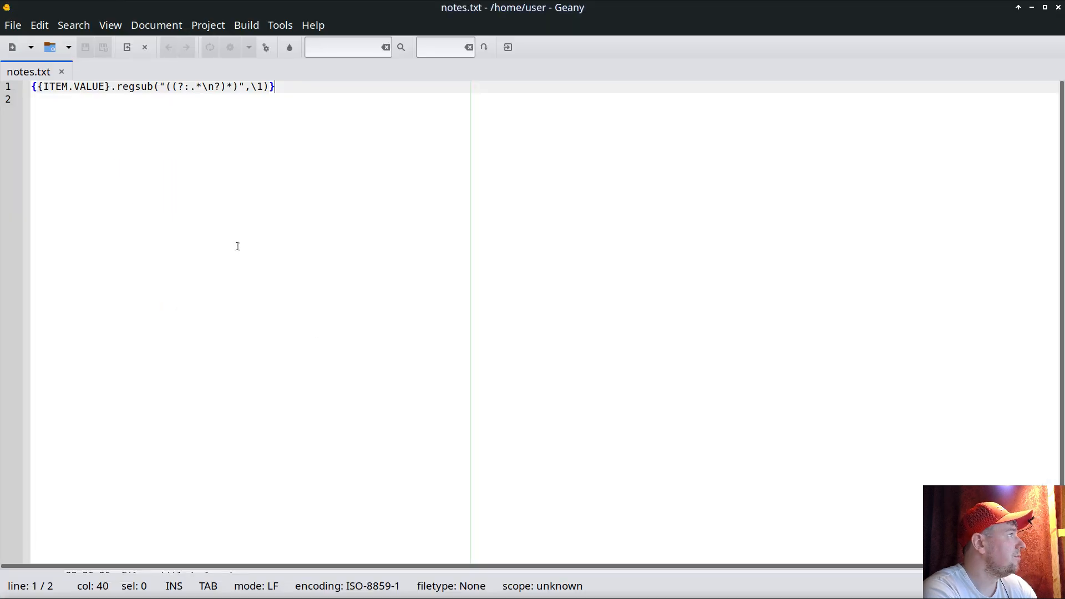
drag(295, 90, 1, 87)
right_click(94, 89)
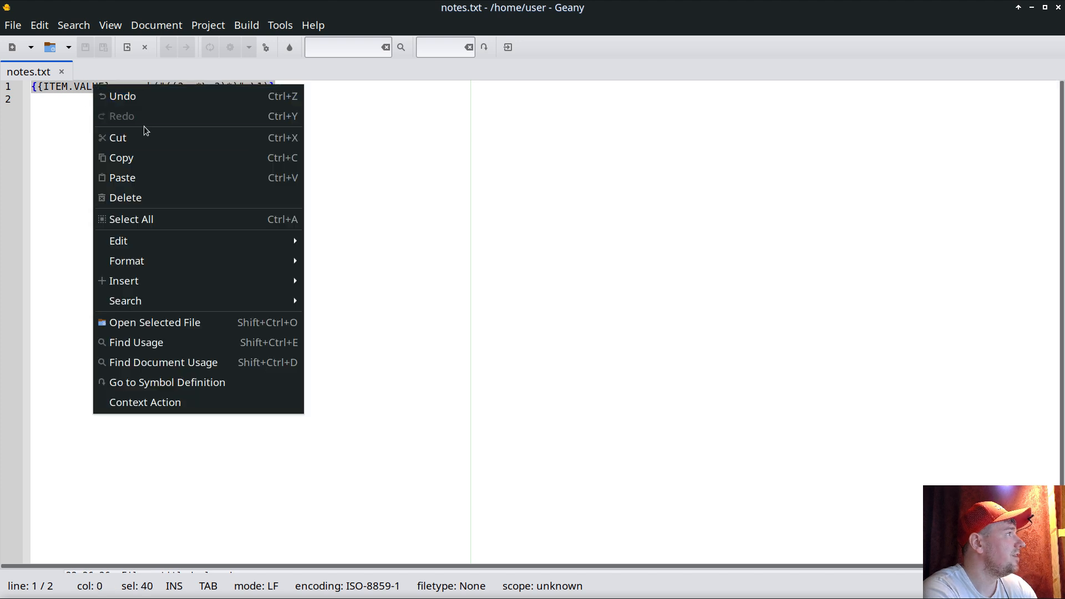
click(143, 157)
key(alt+Tab)
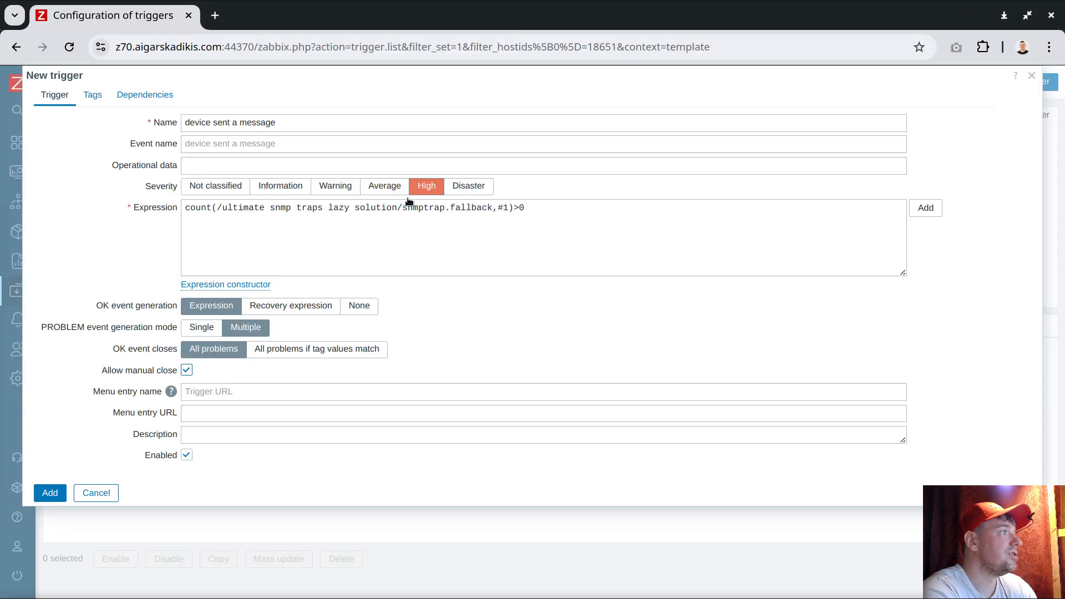
Step: Paste the copied regsub macro as the trigger's description, highlight its {ITEM.VALUE} part and add the trigger to the template
click(219, 433)
key(ctrl+v)
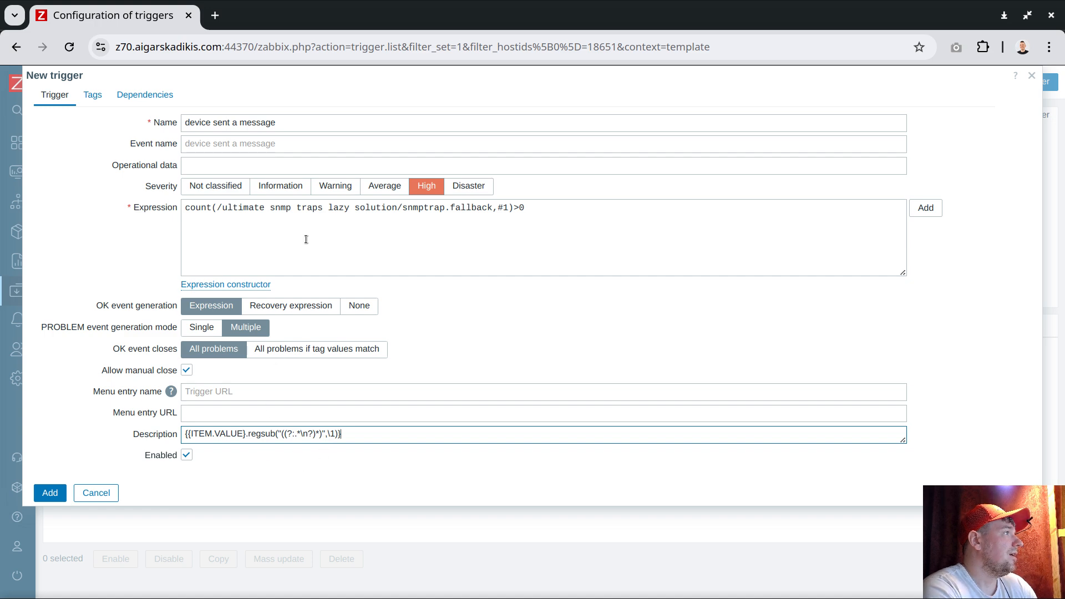
drag(246, 434, 189, 434)
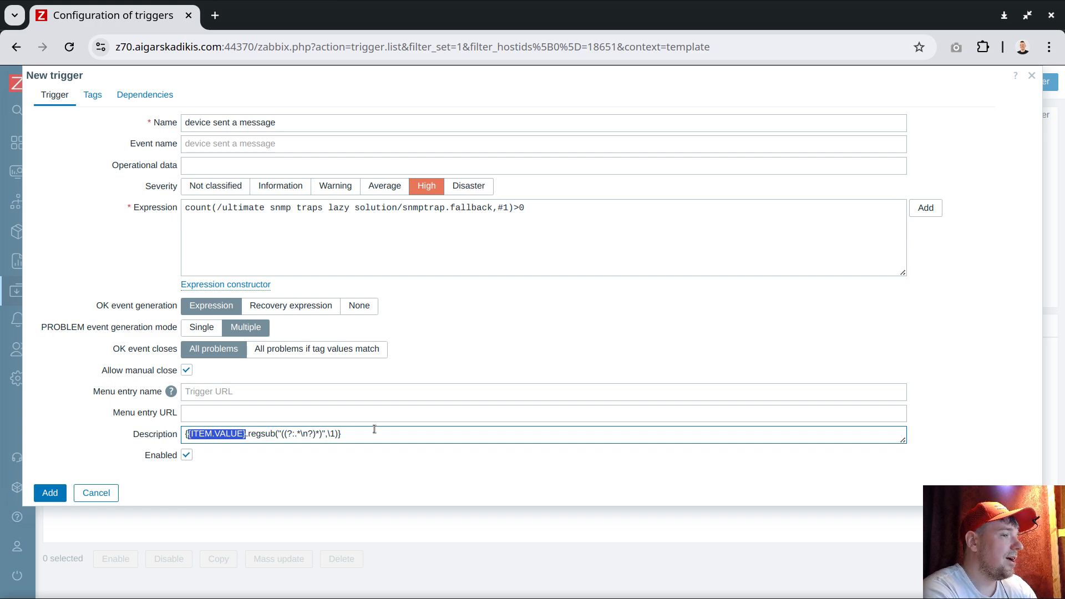
click(351, 442)
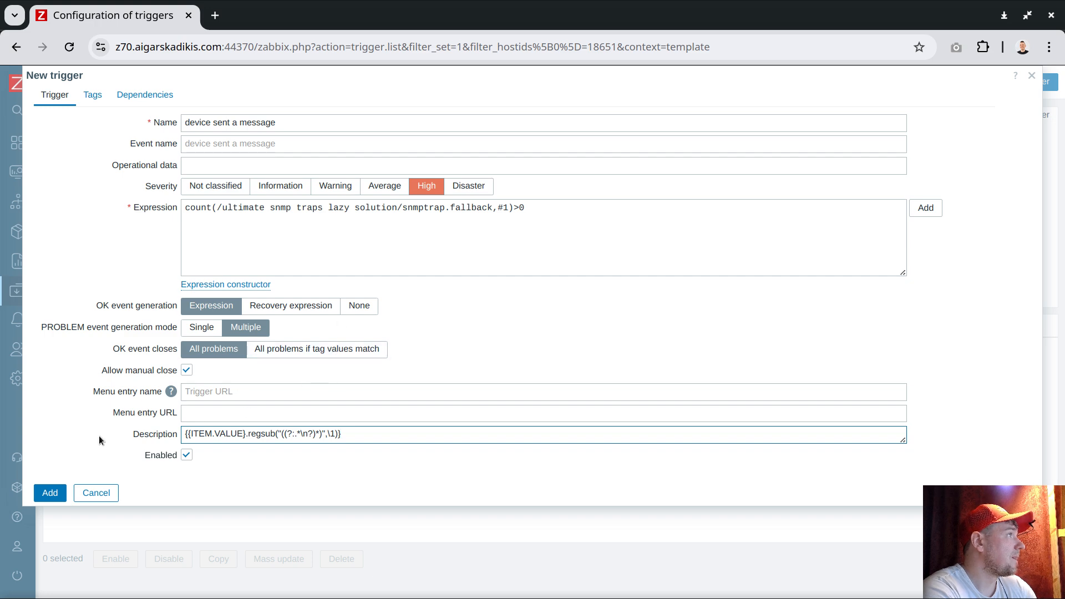
click(51, 492)
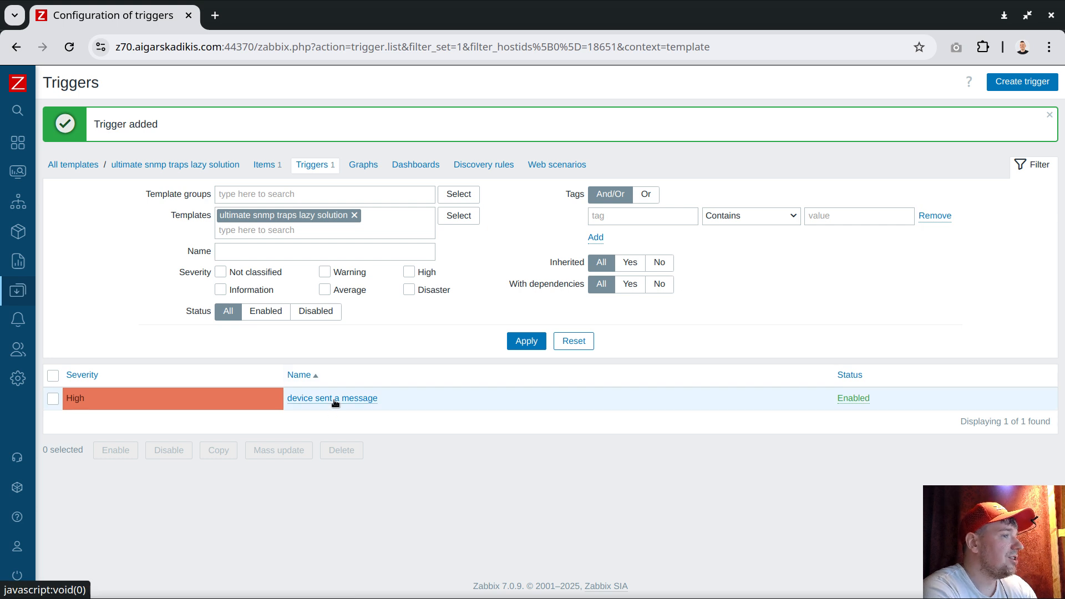
Step: Go to the host configuration and start a new host named "snmp traps lab"
mouse_move(19, 261)
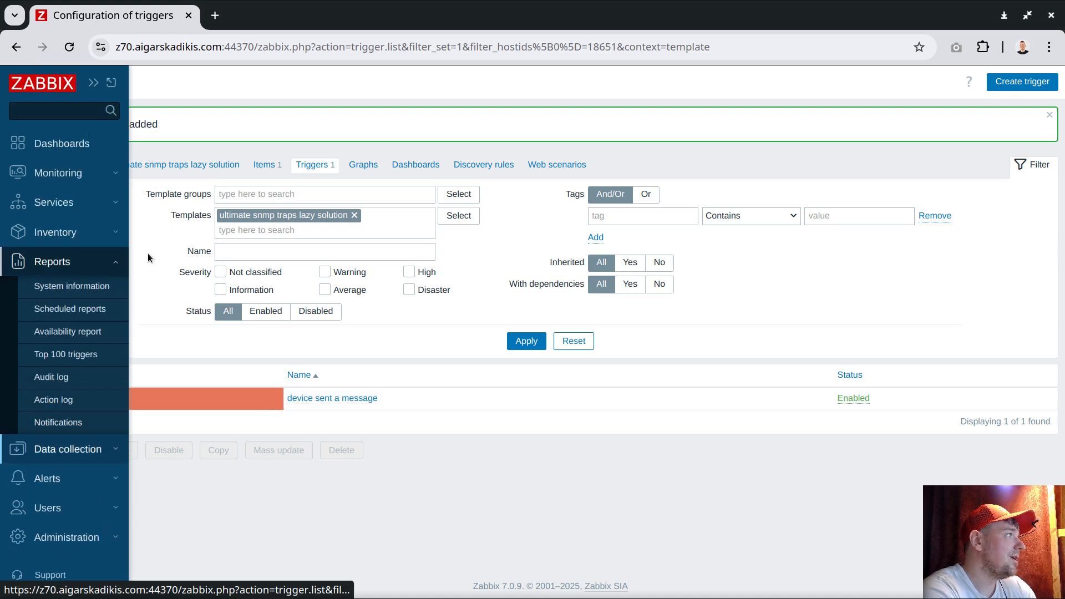
click(65, 449)
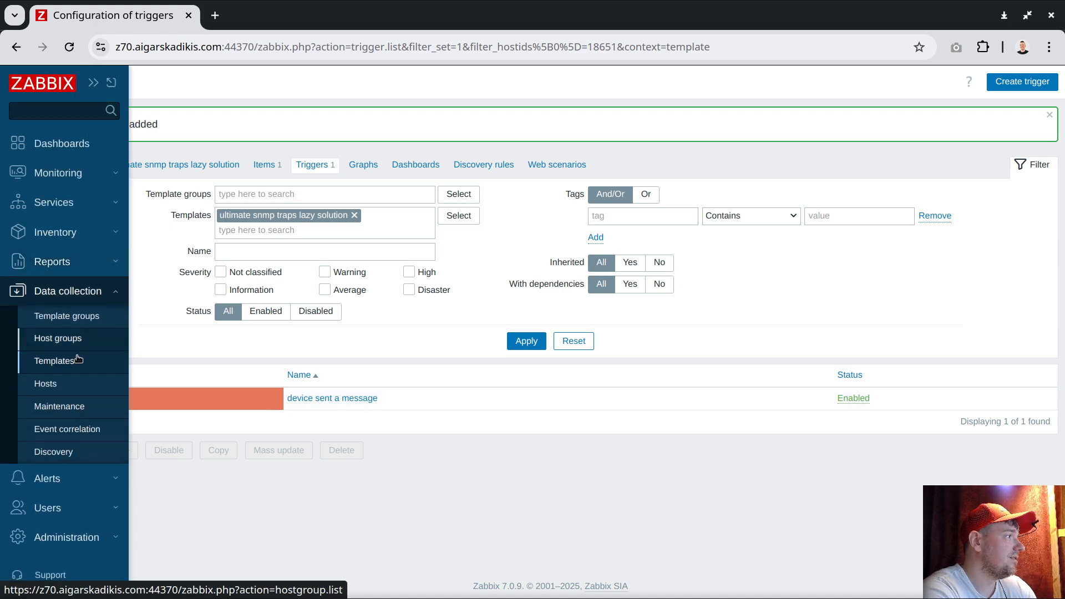
click(47, 380)
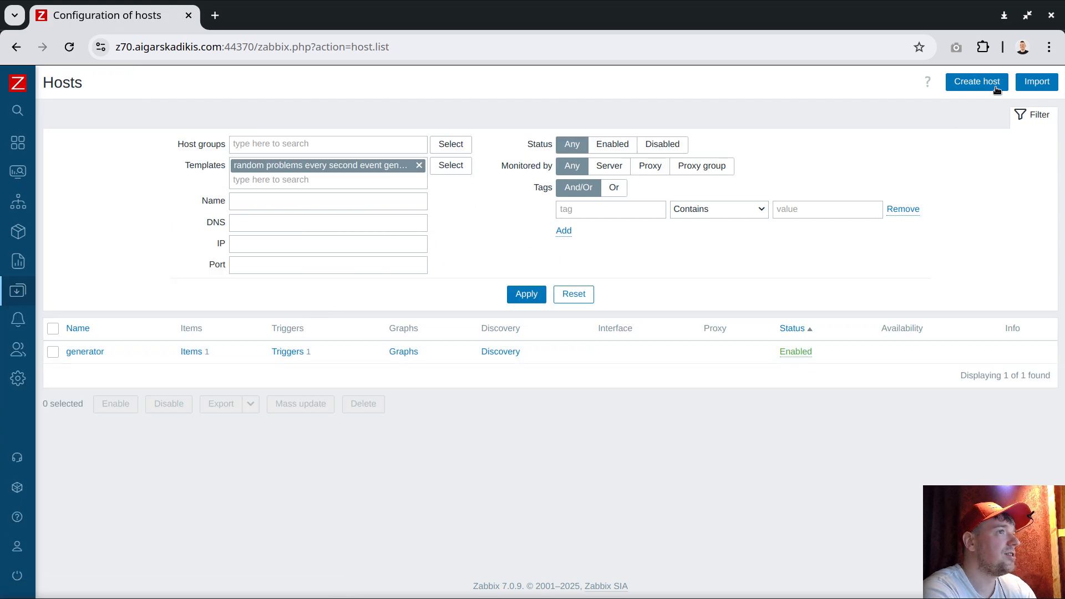
click(977, 81)
text(sn)
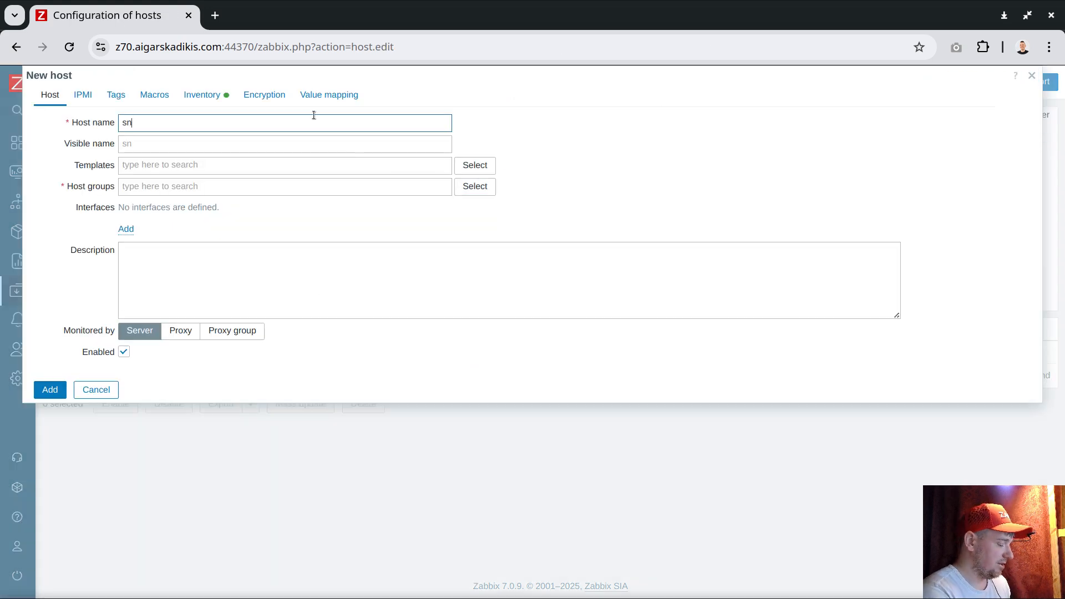
text(mp trpas)
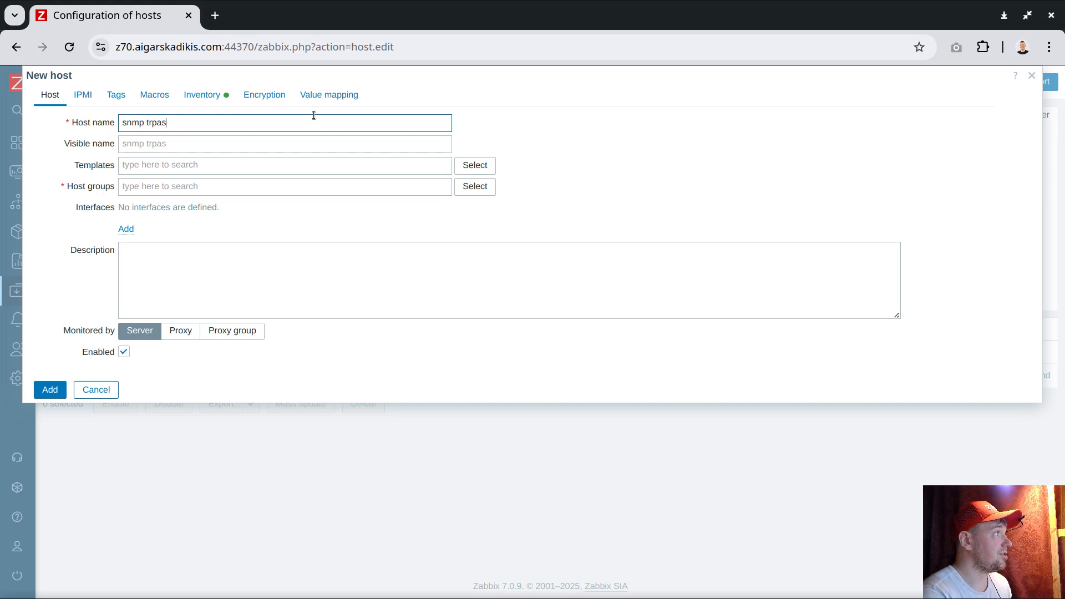
key(BackSpace)
key(BackSpace)
key(BackSpace)
text(aps lab)
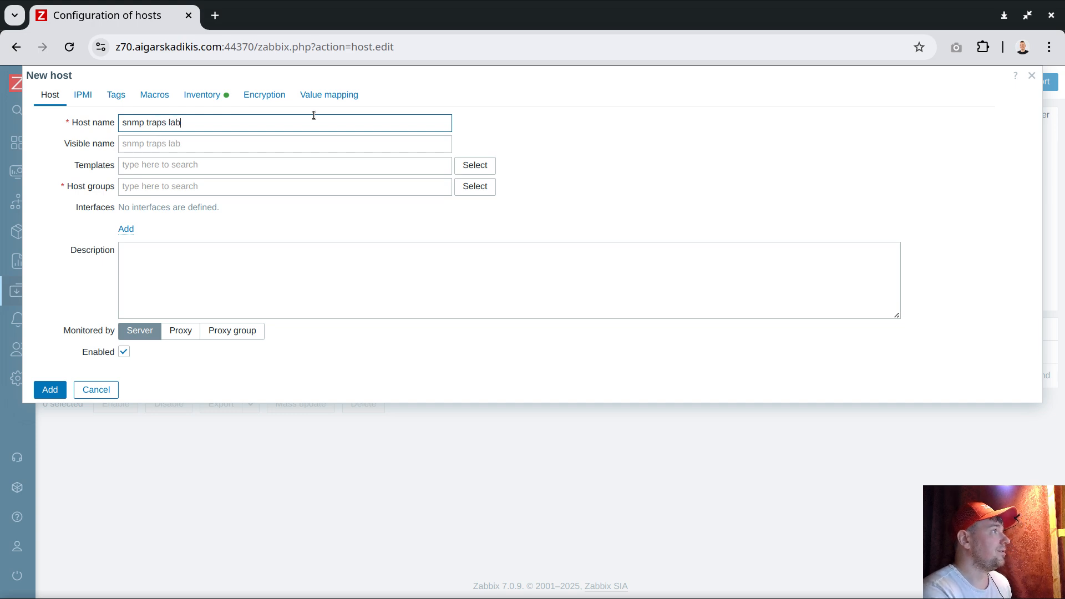
triple_click(320, 121)
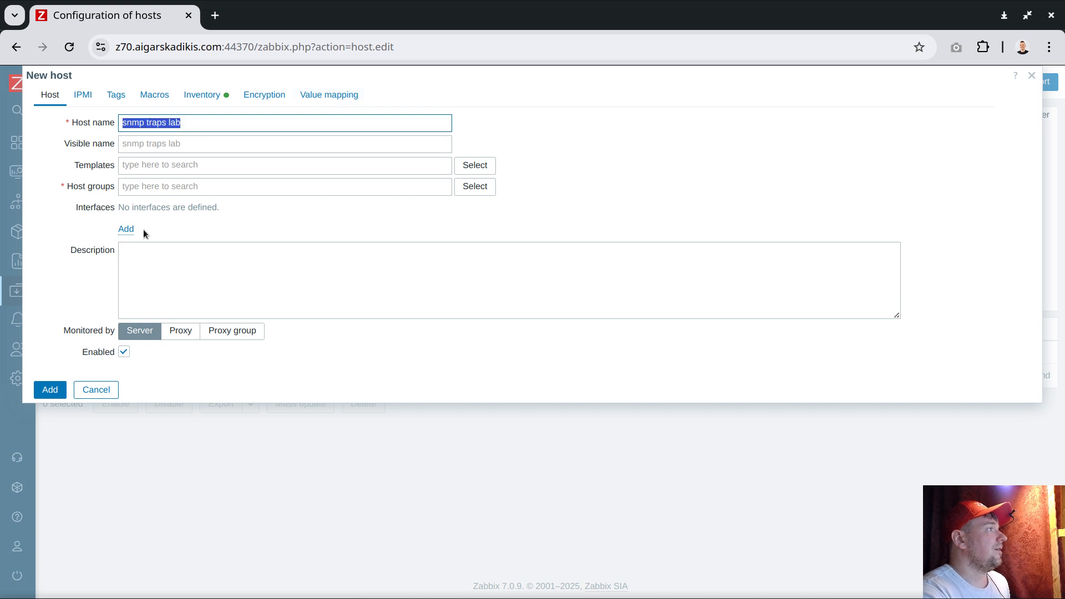
Step: Add an SNMP interface to the new host with IP address 10.10.11.12
click(126, 229)
click(160, 271)
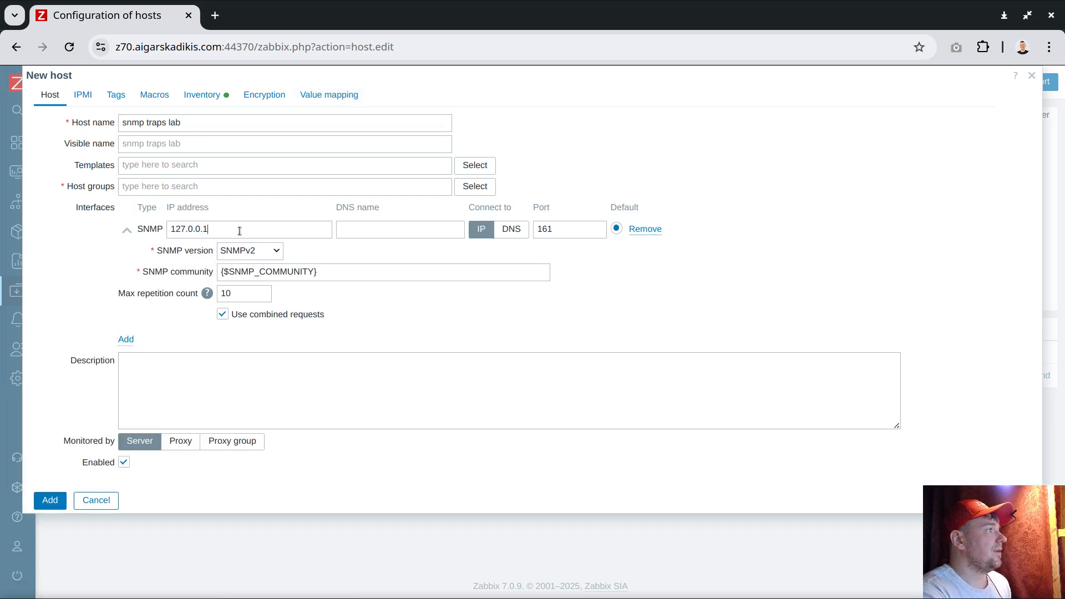
triple_click(239, 231)
text(10.10.)
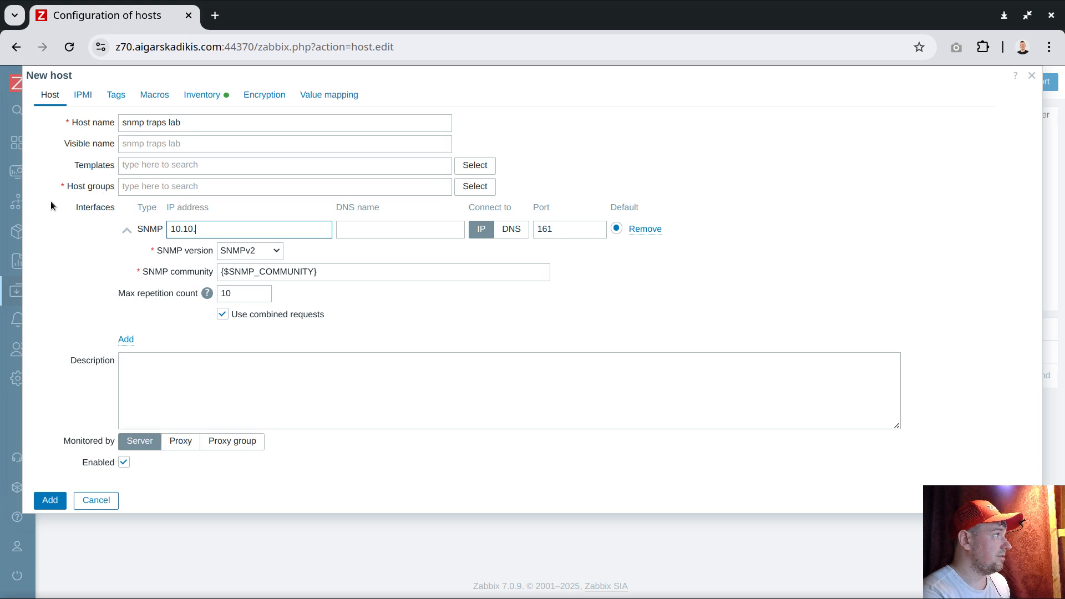
text(11.12)
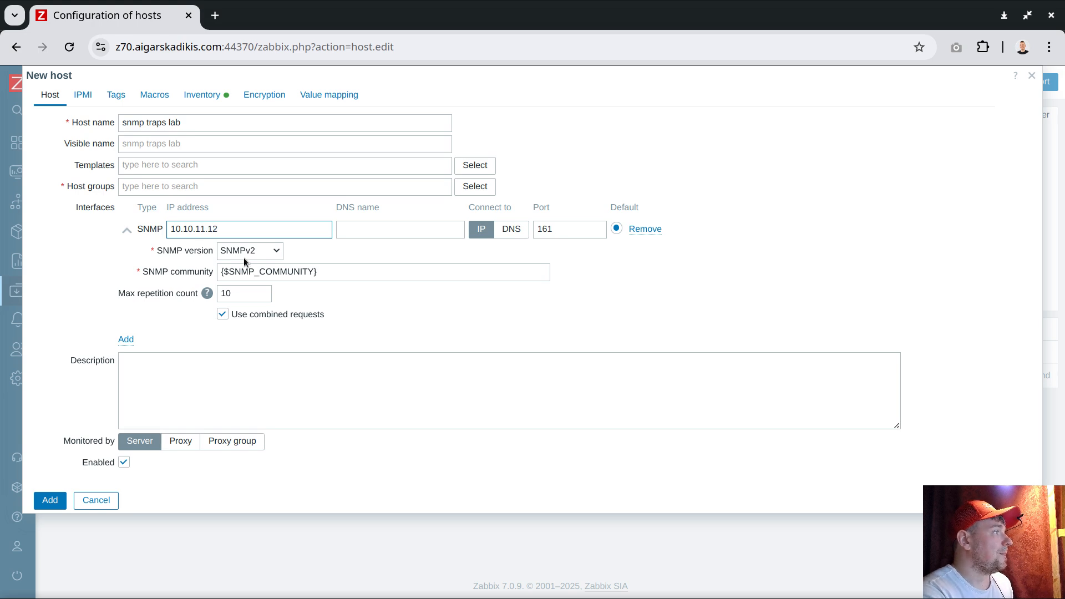
Step: Have the new host monitored by the proxy "do"
click(180, 441)
click(188, 462)
text(do)
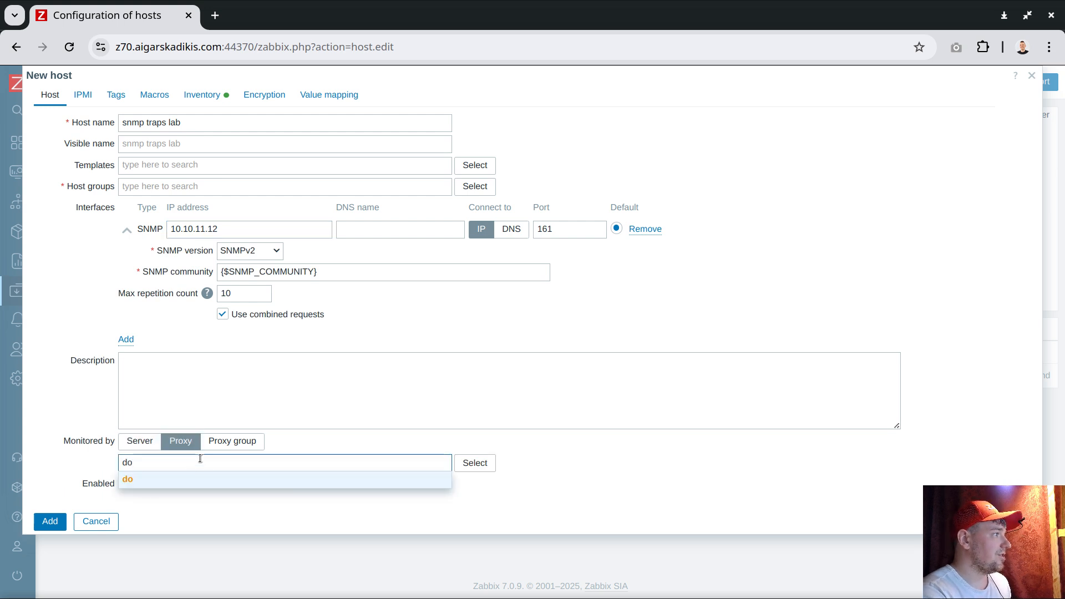
click(172, 476)
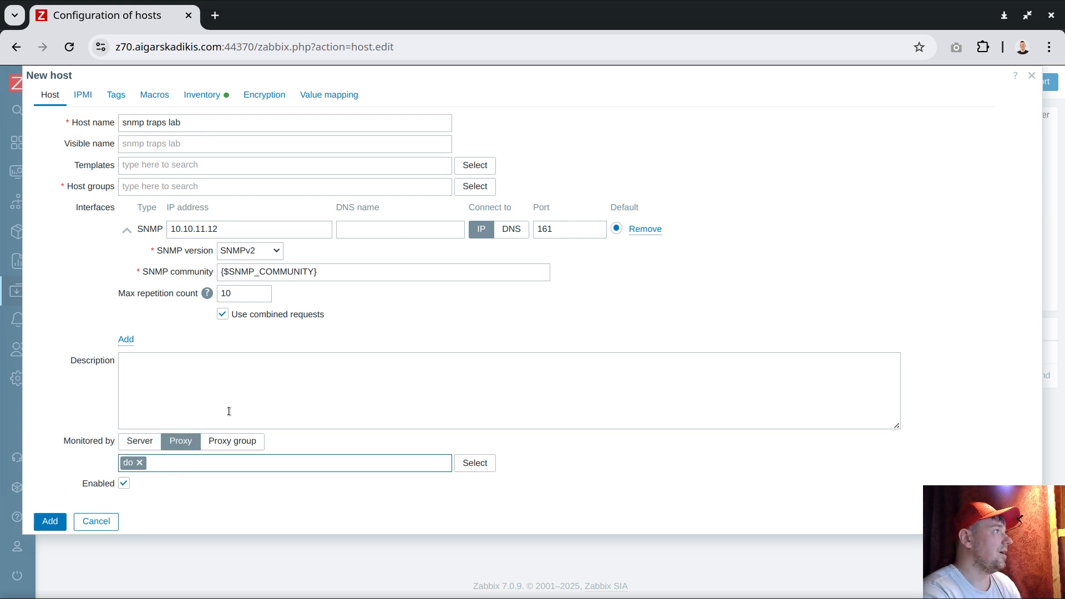
Step: Assign the new host to the host group "disco"
click(188, 181)
text(d)
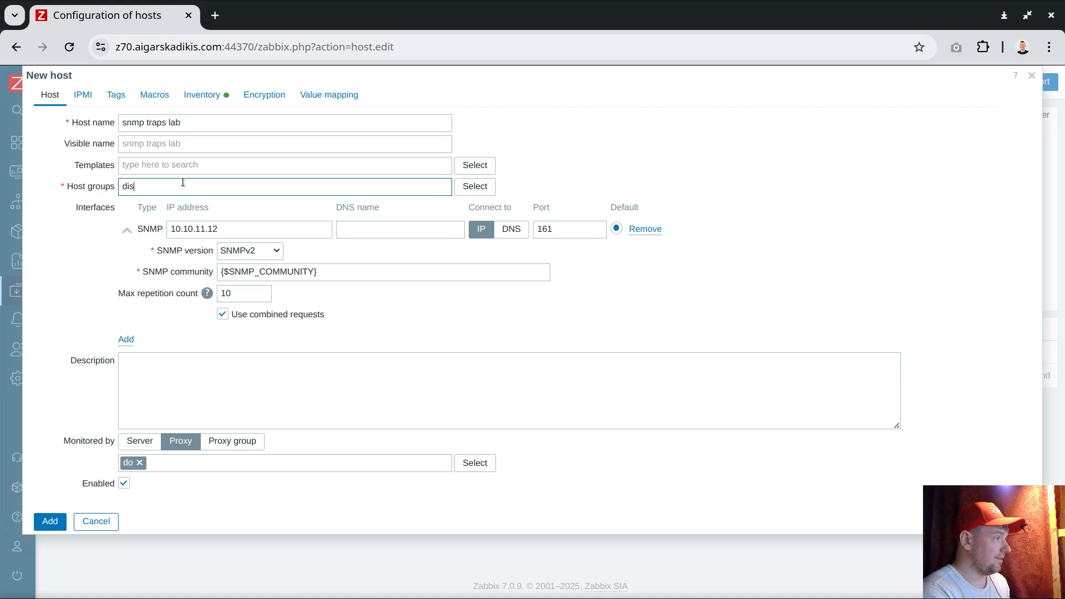
text(is)
click(154, 200)
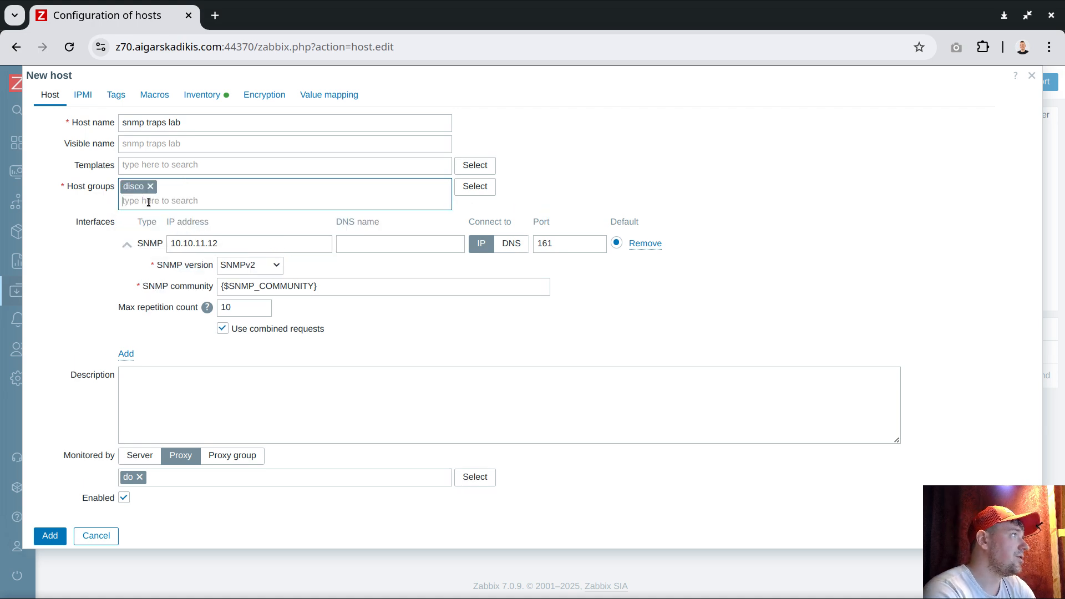
Step: Link the template "ultimate snmp traps lazy solution" to the new host, searching for it with "lazy"
click(158, 169)
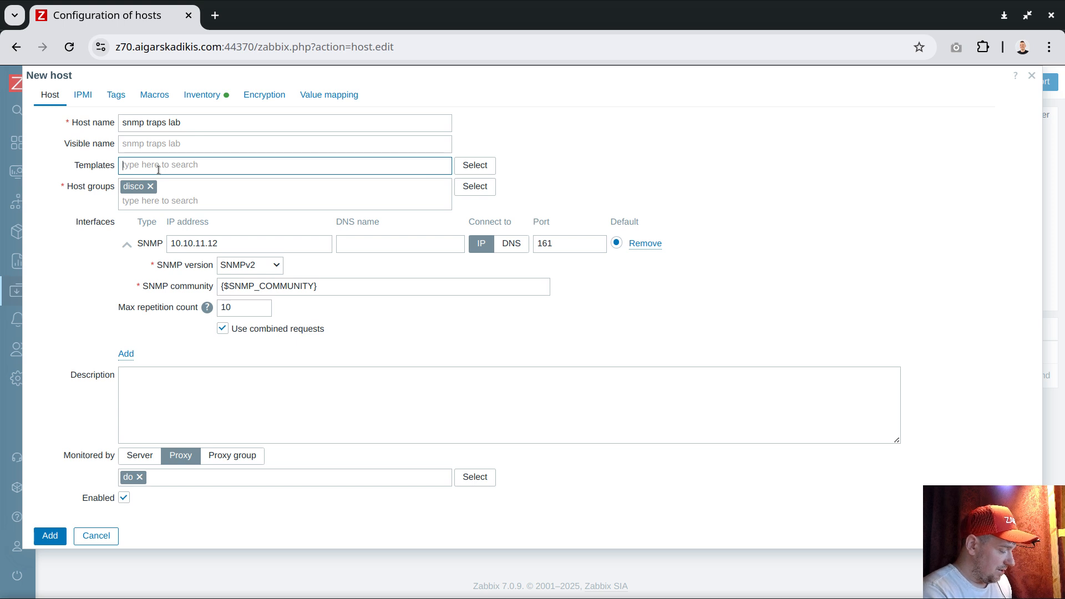
text(alz)
key(BackSpace)
key(BackSpace)
key(BackSpace)
text(laz)
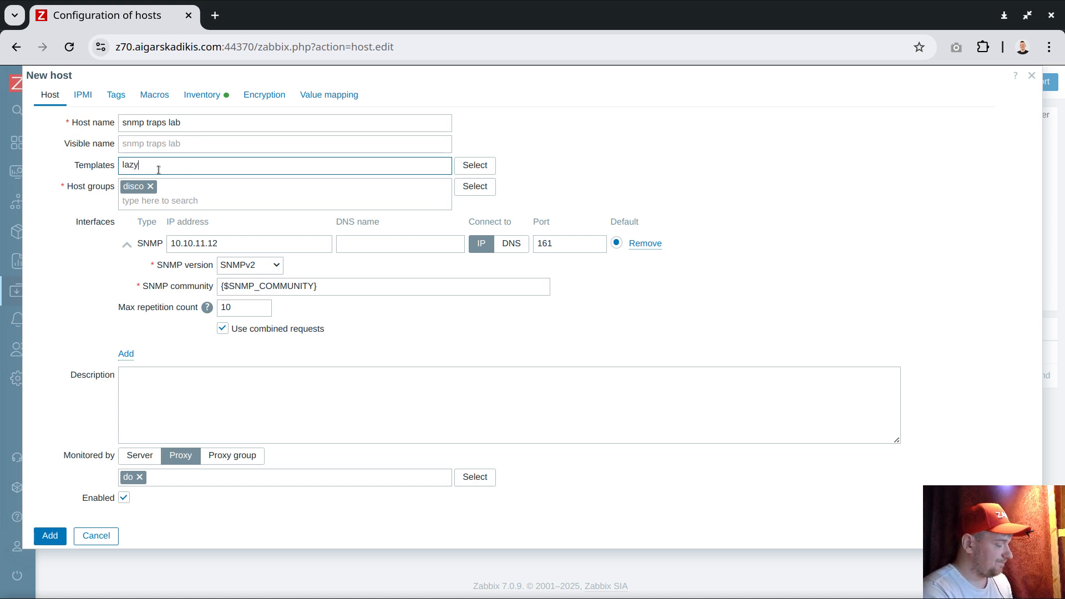
text(y)
click(187, 177)
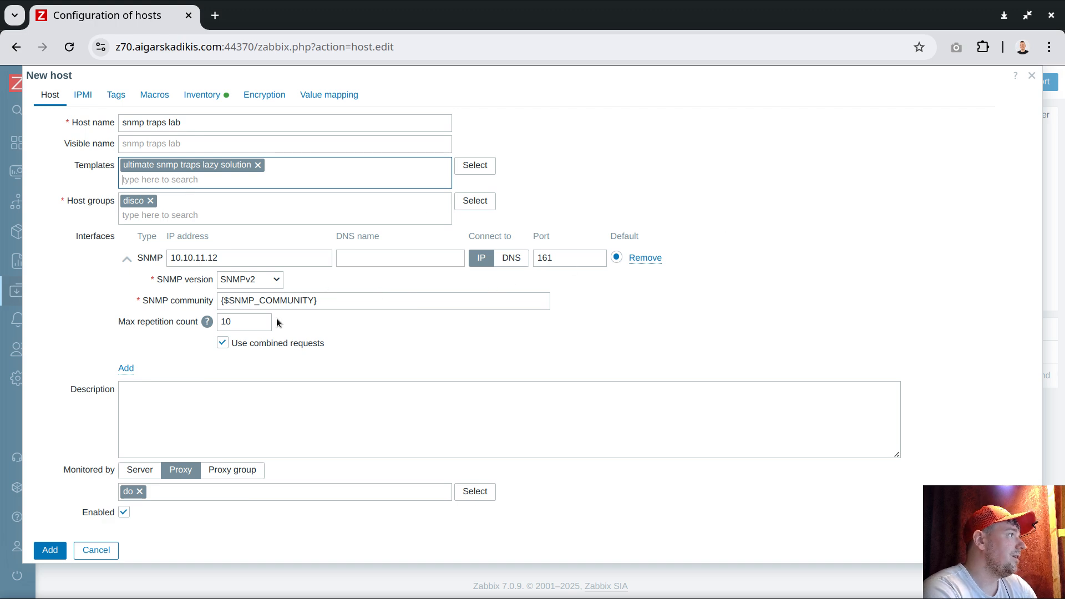
Step: Copy the host name "snmp traps lab" and add the host
click(191, 123)
triple_click(183, 122)
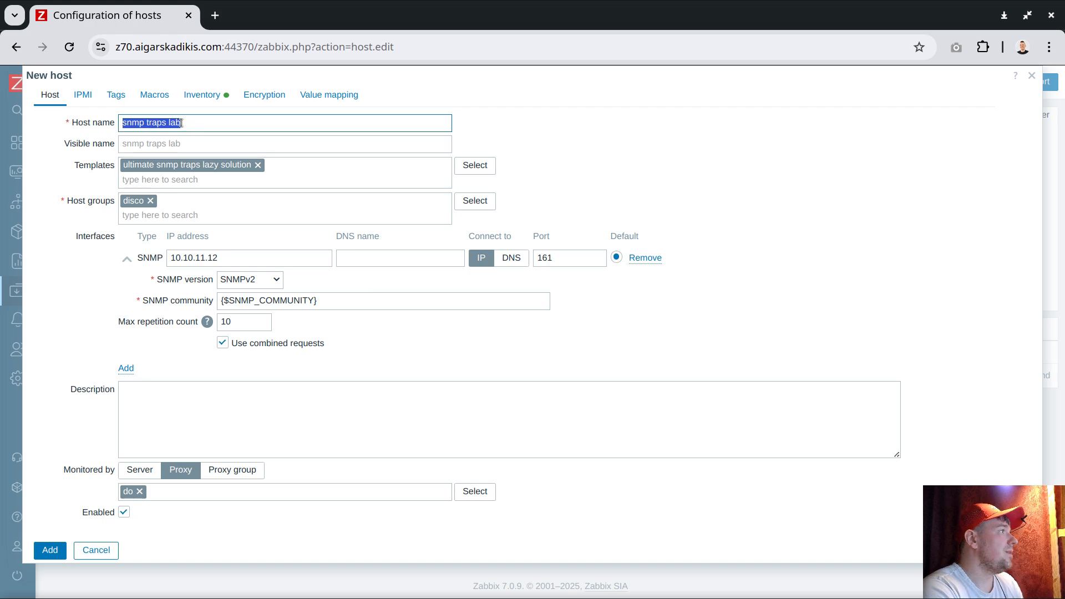
right_click(167, 122)
click(219, 169)
click(50, 550)
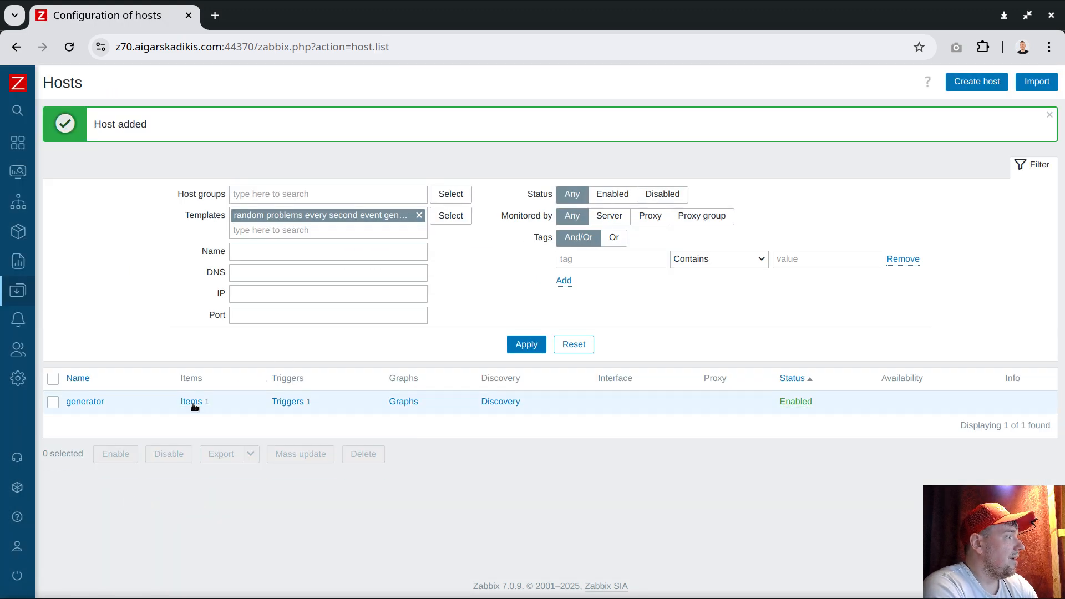
Step: Filter the host list by the name "snmp traps lab" with the template filter removed, and briefly open the host entry
click(272, 247)
text(snmp traps lab)
click(420, 215)
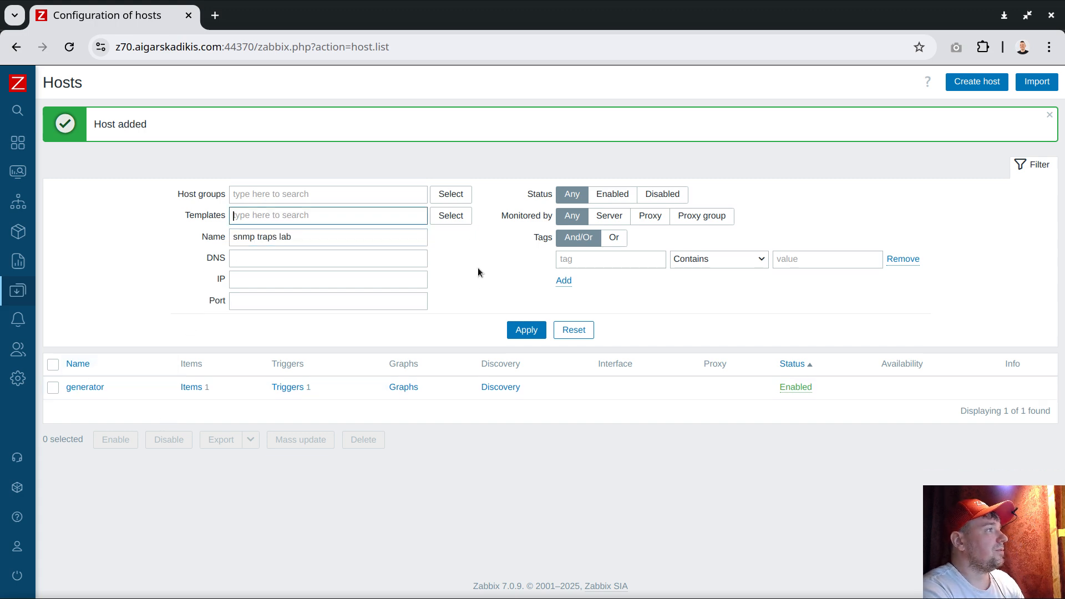
click(526, 329)
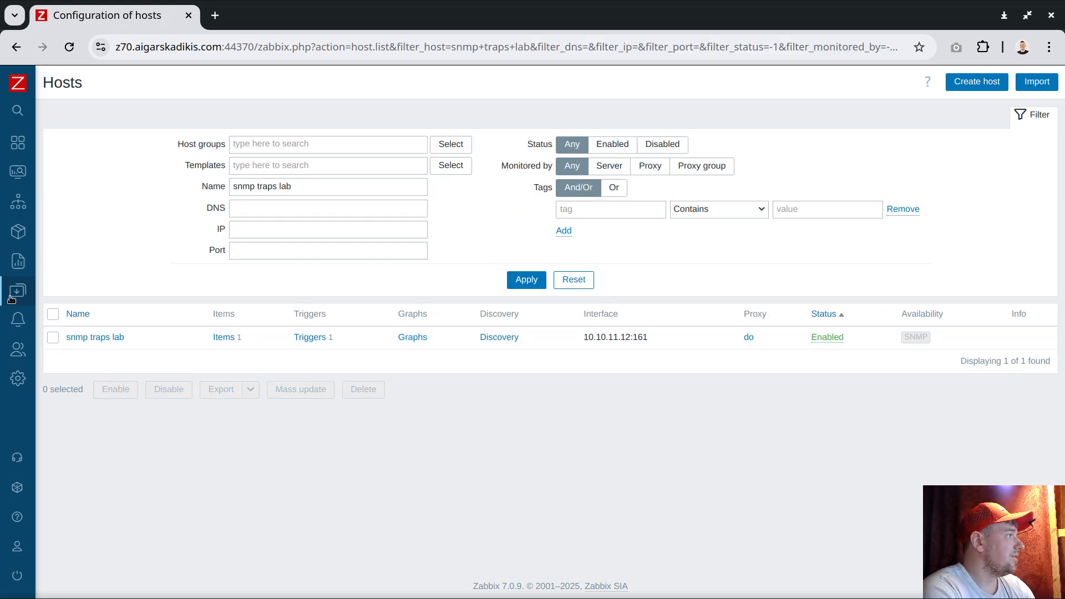
click(131, 336)
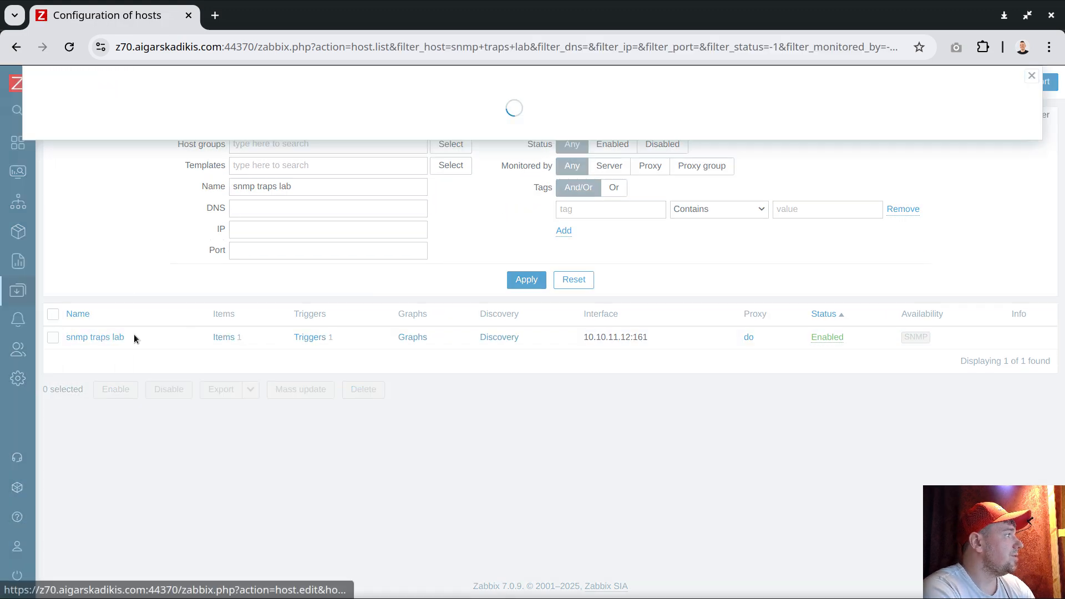
click(195, 486)
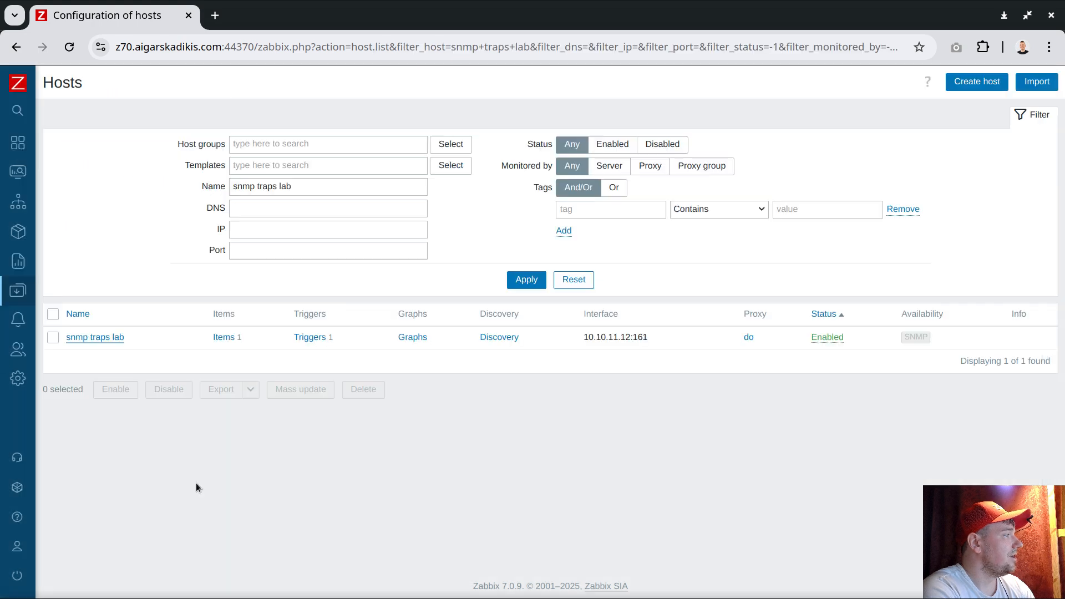
Step: Open the trigger action "close automatically webhook" and start a new template condition
mouse_move(27, 292)
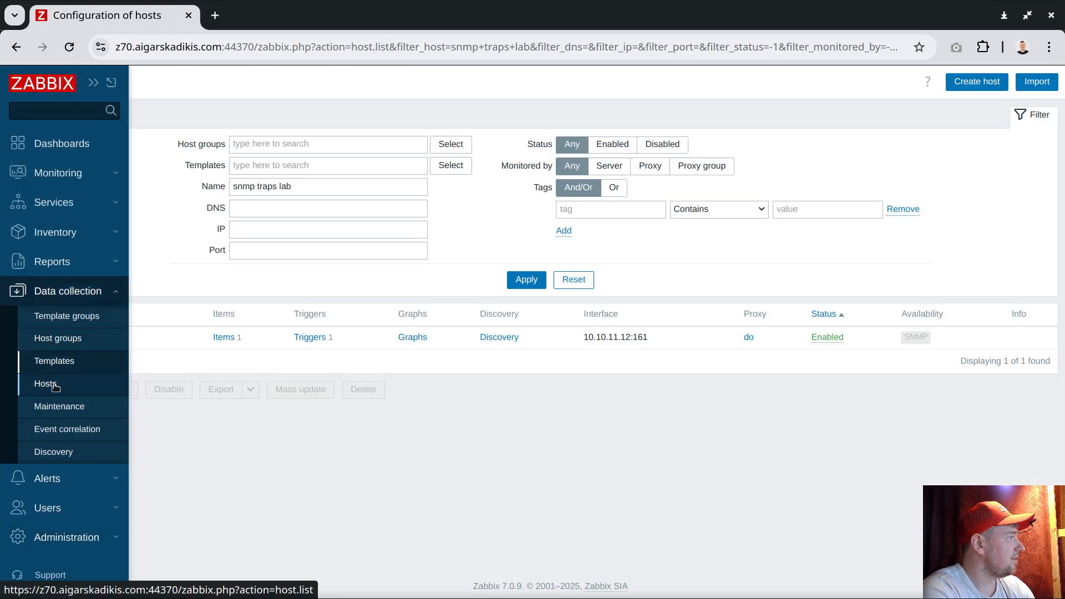
click(54, 480)
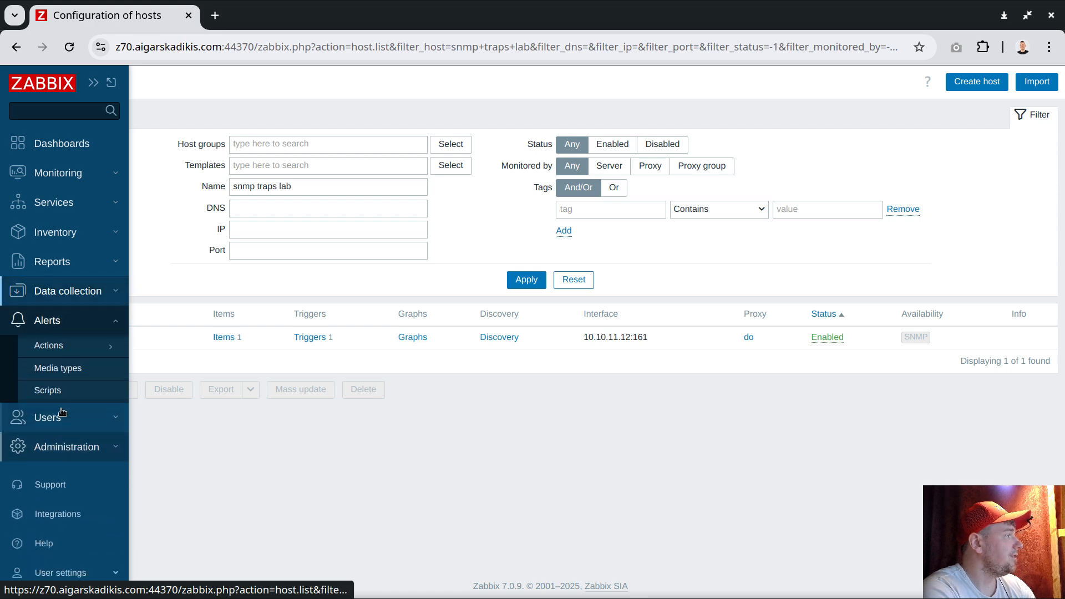
mouse_move(52, 342)
click(167, 342)
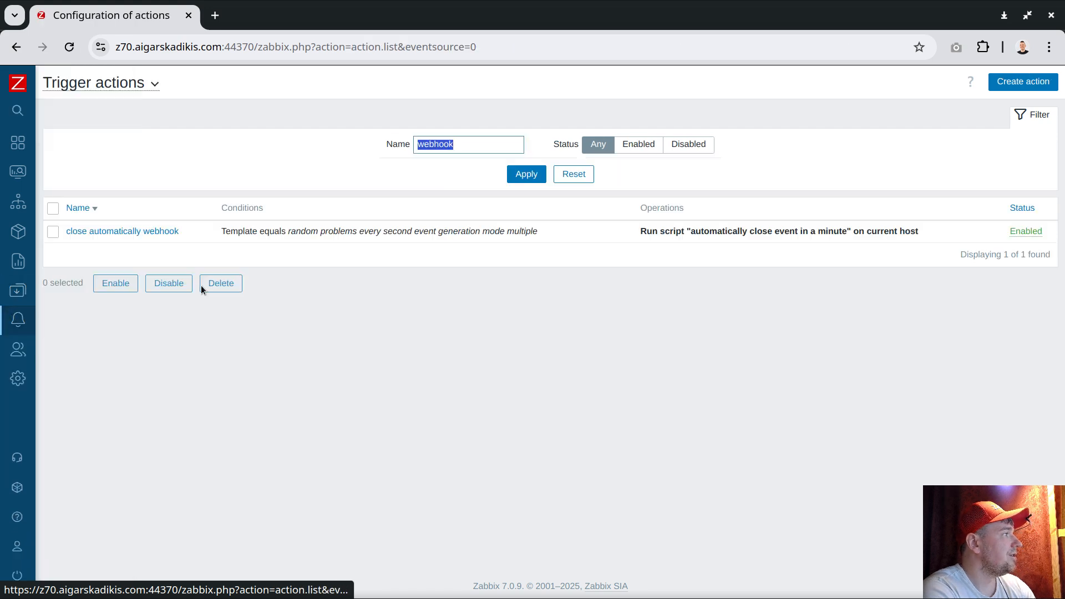
click(139, 231)
click(131, 177)
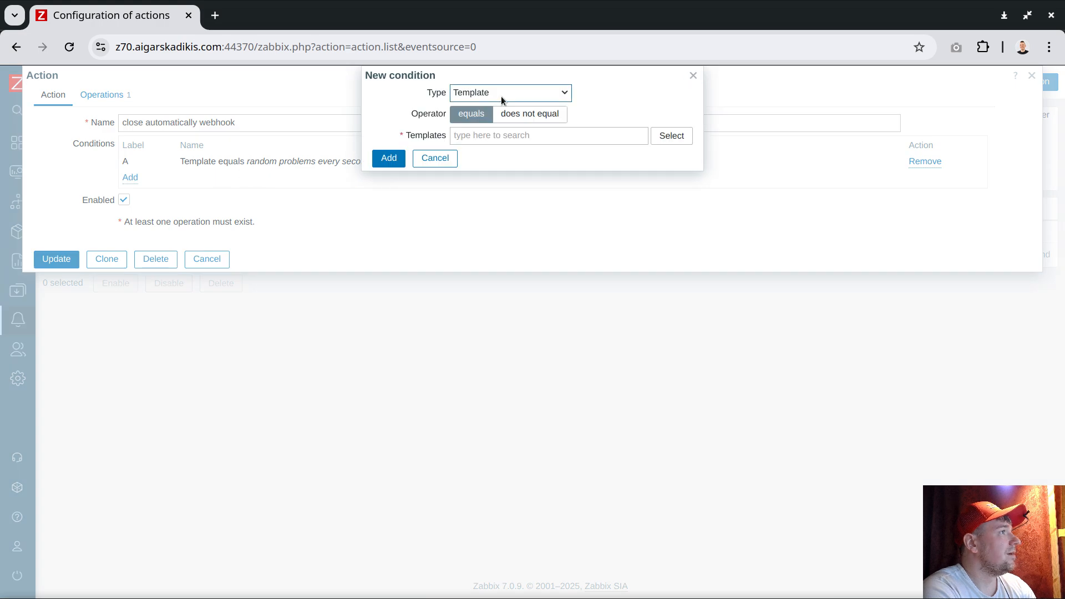
click(657, 136)
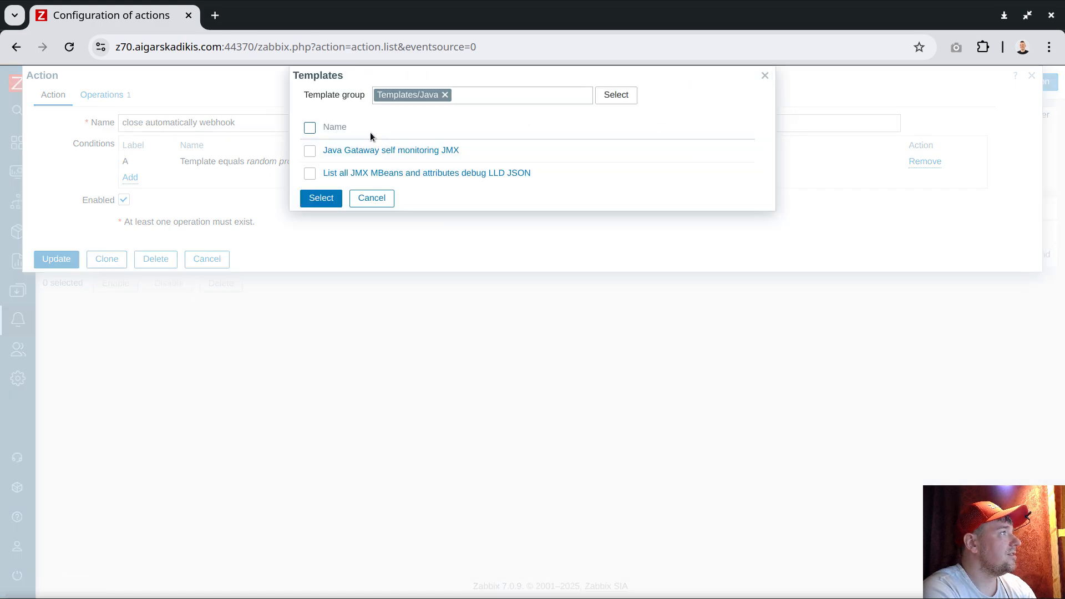
click(445, 95)
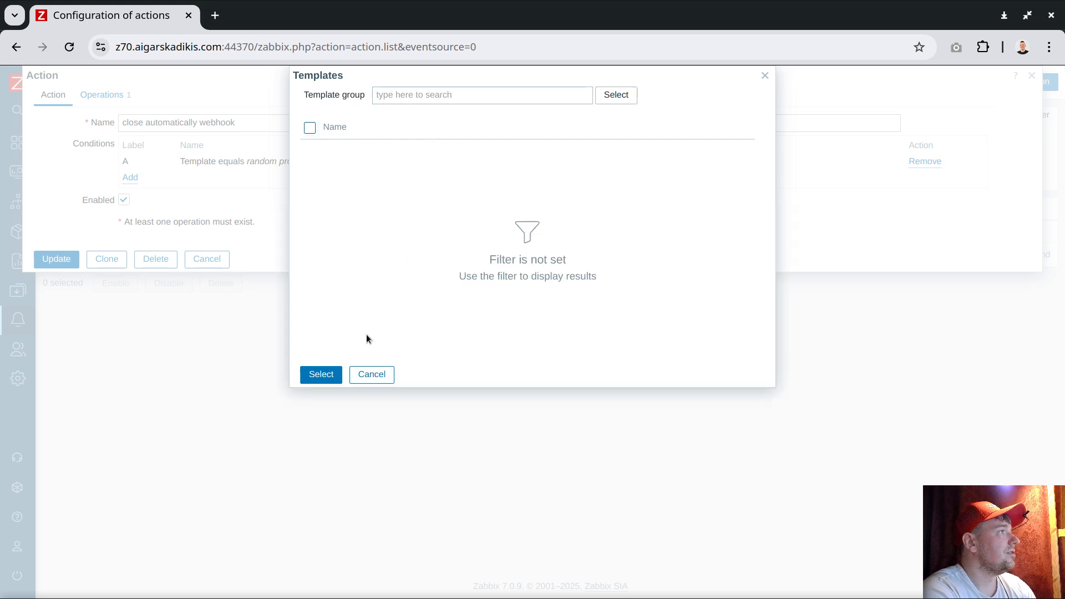
click(373, 376)
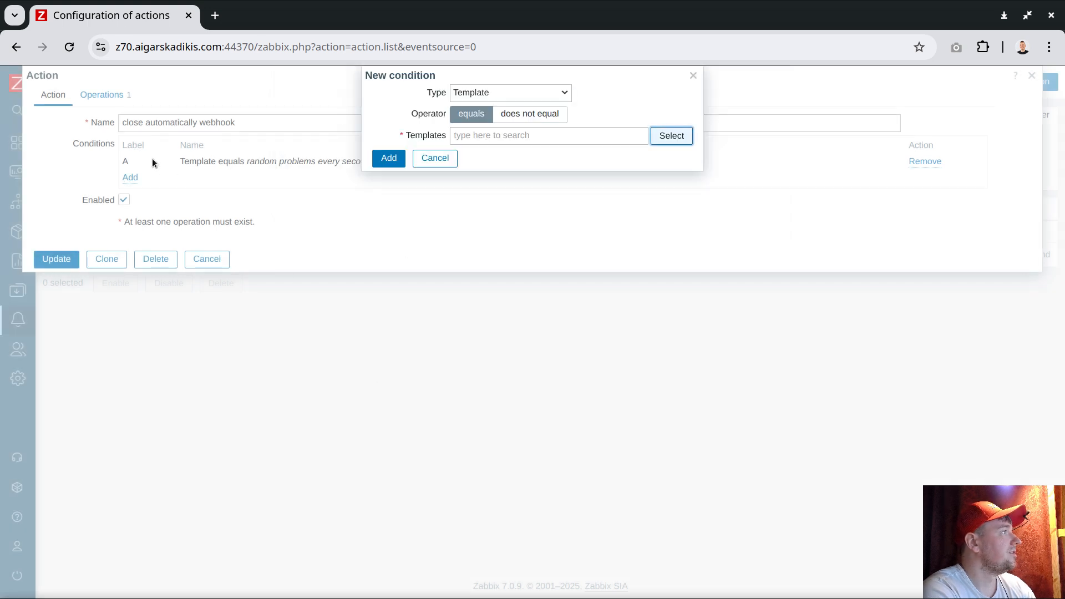
Step: Add the condition that the template equals "ultimate snmp traps lazy solution", searching for "lazy", and update the action
click(494, 136)
text(lazy)
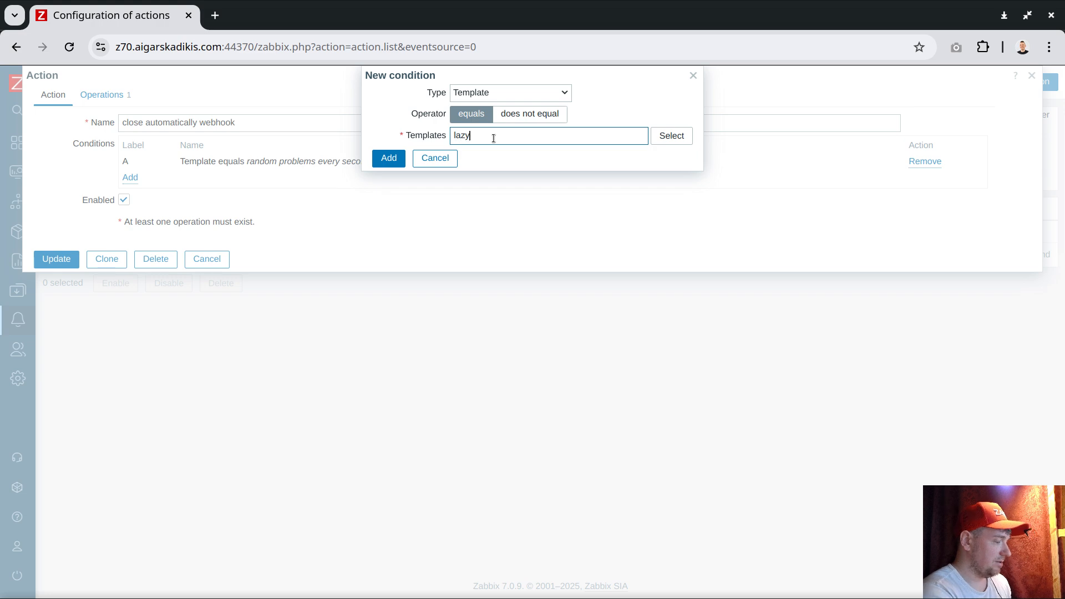
click(480, 156)
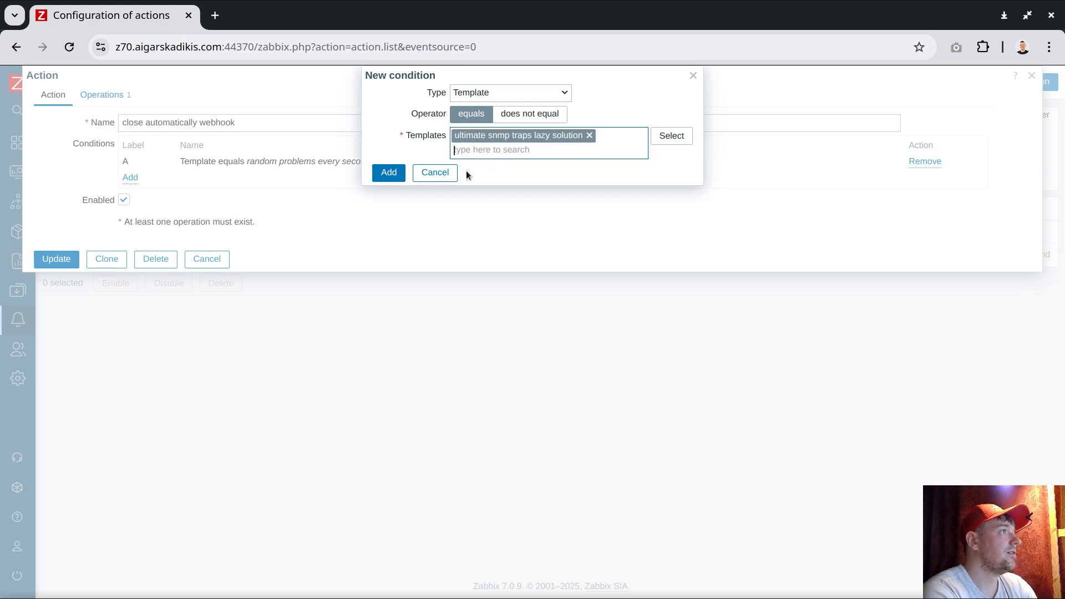
click(389, 173)
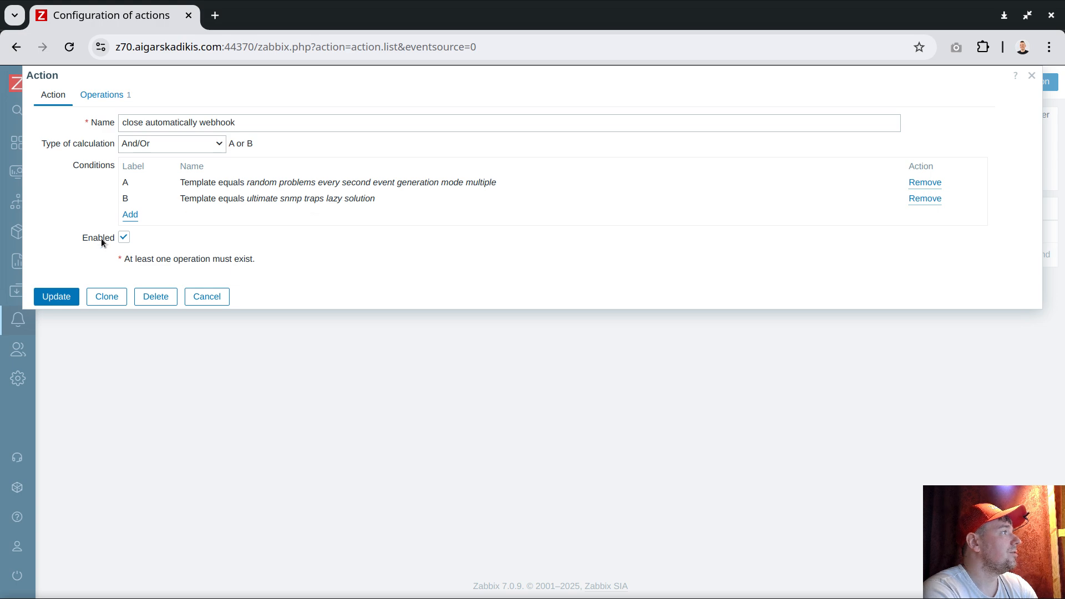
click(56, 296)
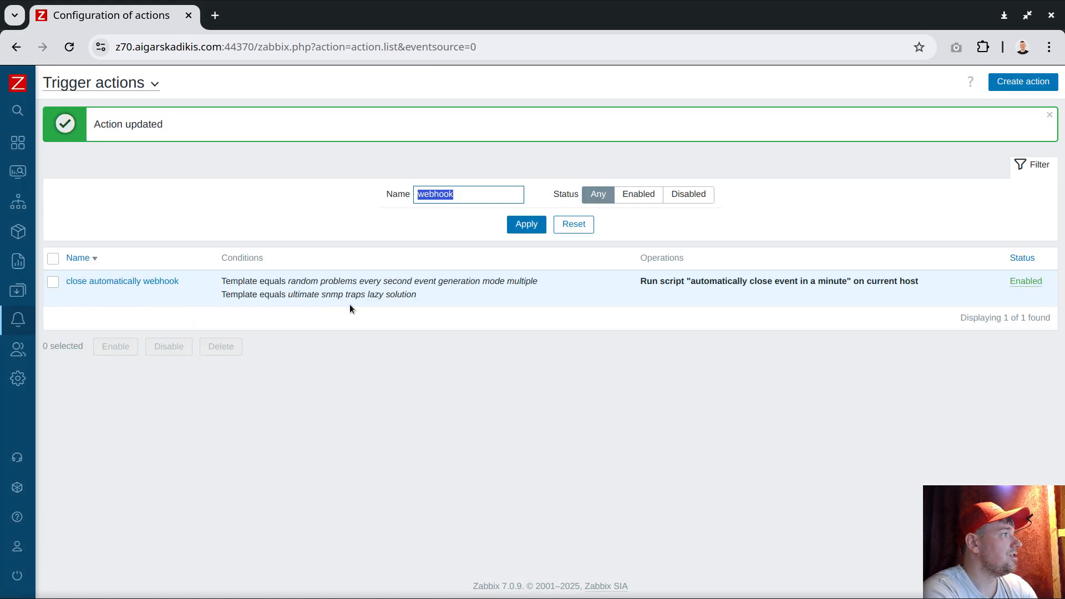
Step: Return to the host list, switch to the terminal and grep the SNMPTrapperFile and StartSNMPTrapper settings in /etc/zabbix/zabbix_proxy.conf
click(17, 290)
click(55, 383)
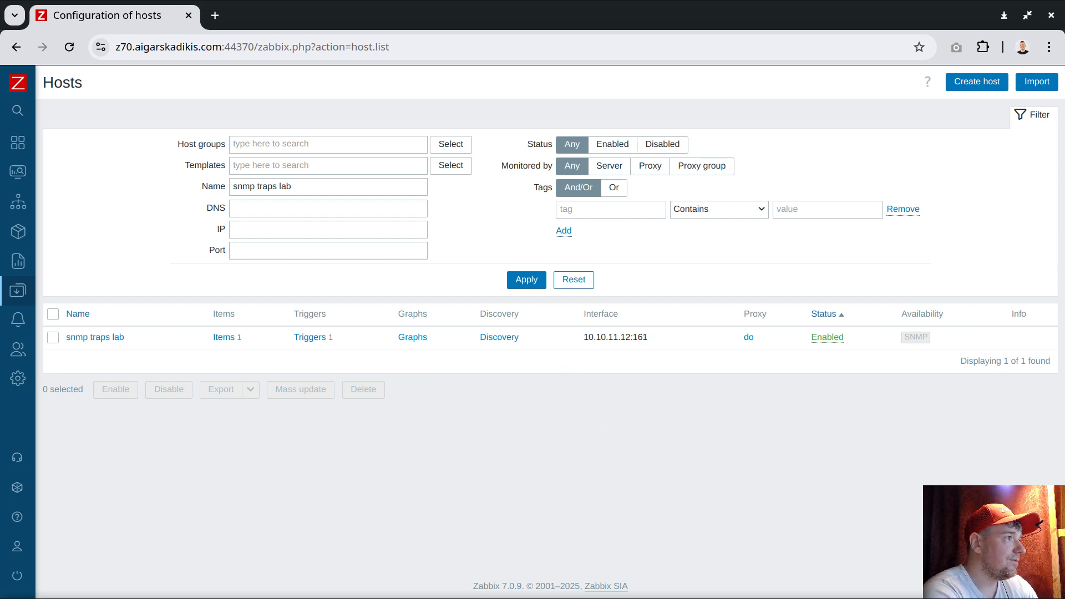
key(alt+Tab)
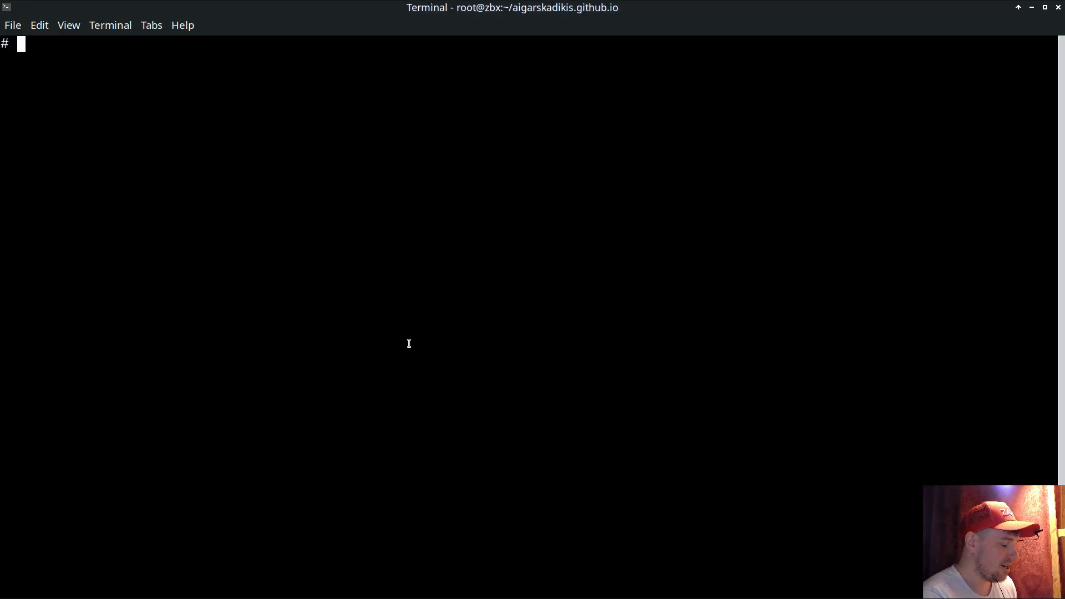
key(Return)
key(ctrl+r)
text(gre)
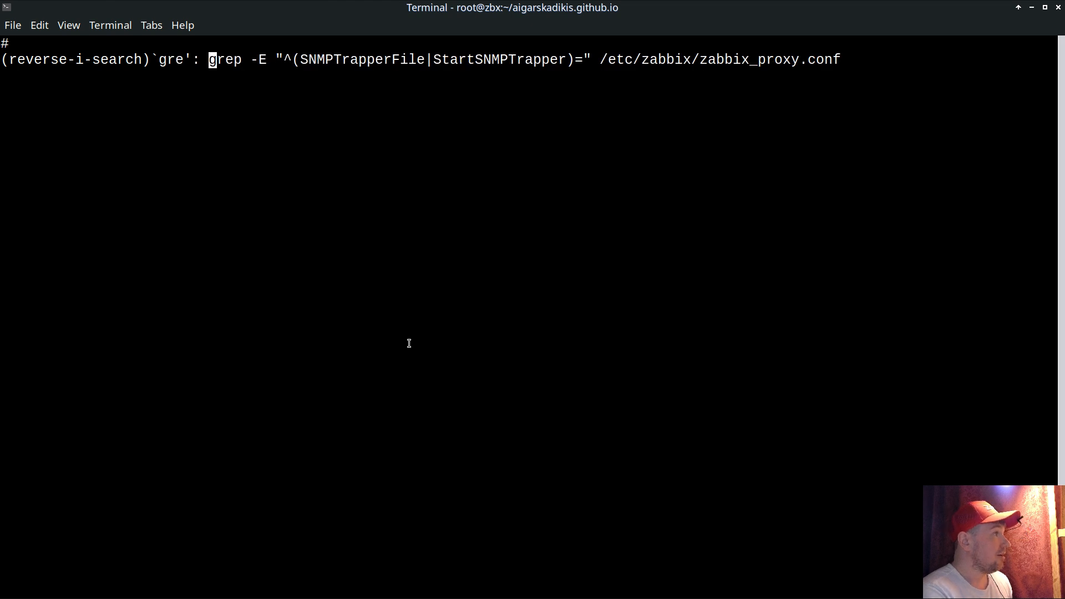
key(Return)
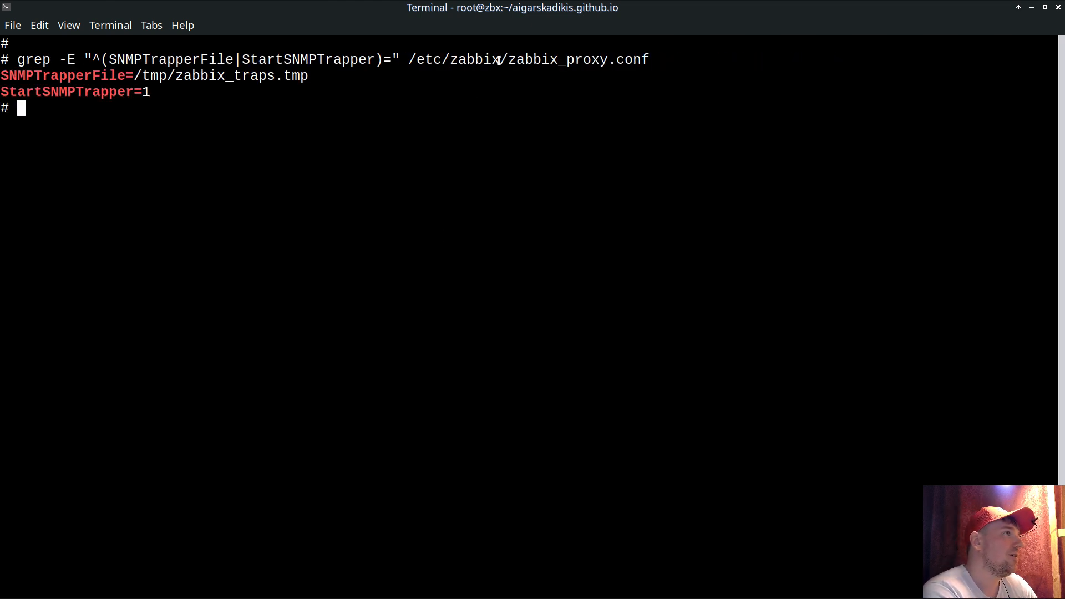
drag(134, 75, 306, 74)
drag(2, 92, 155, 91)
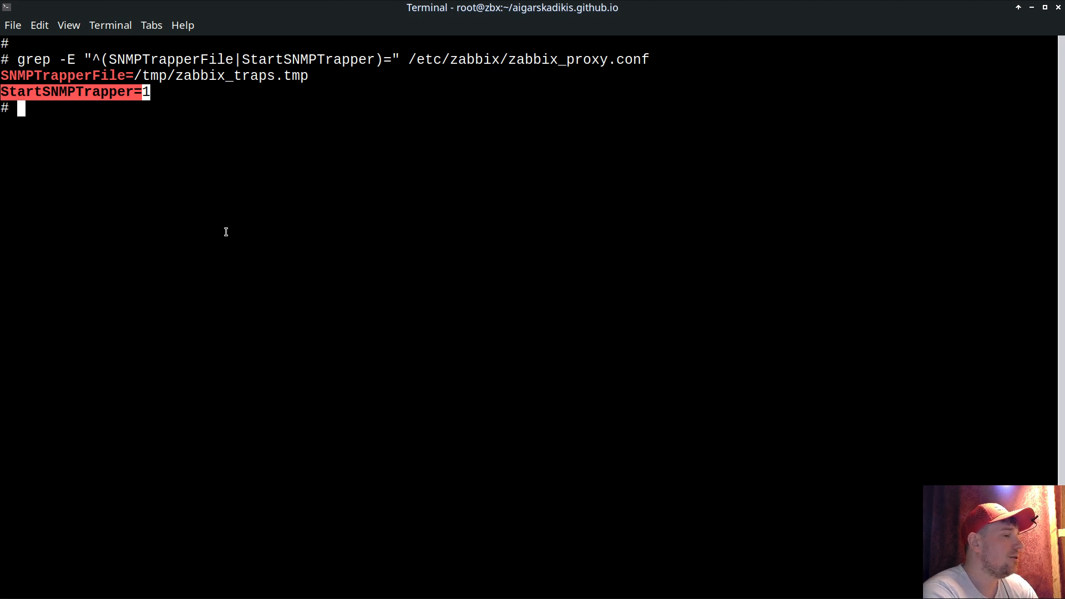
drag(135, 76, 306, 80)
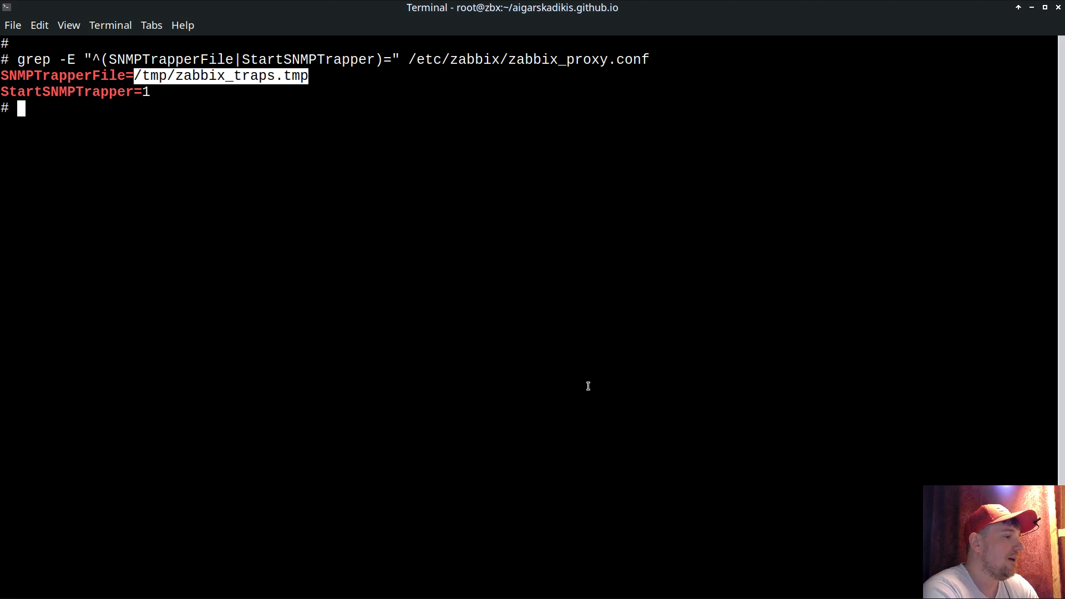
click(222, 183)
key(Return)
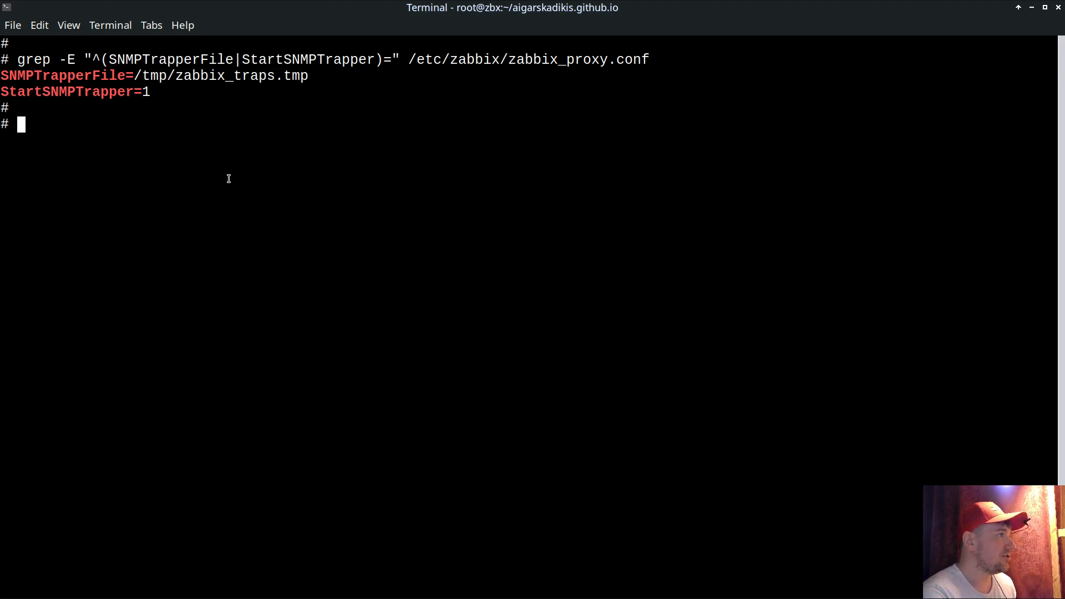
Step: Begin a multi-line echo command with "ZBXTRAP 10.10.11.12", copying the IP address from the lab host's interface in Zabbix
text(echo ")
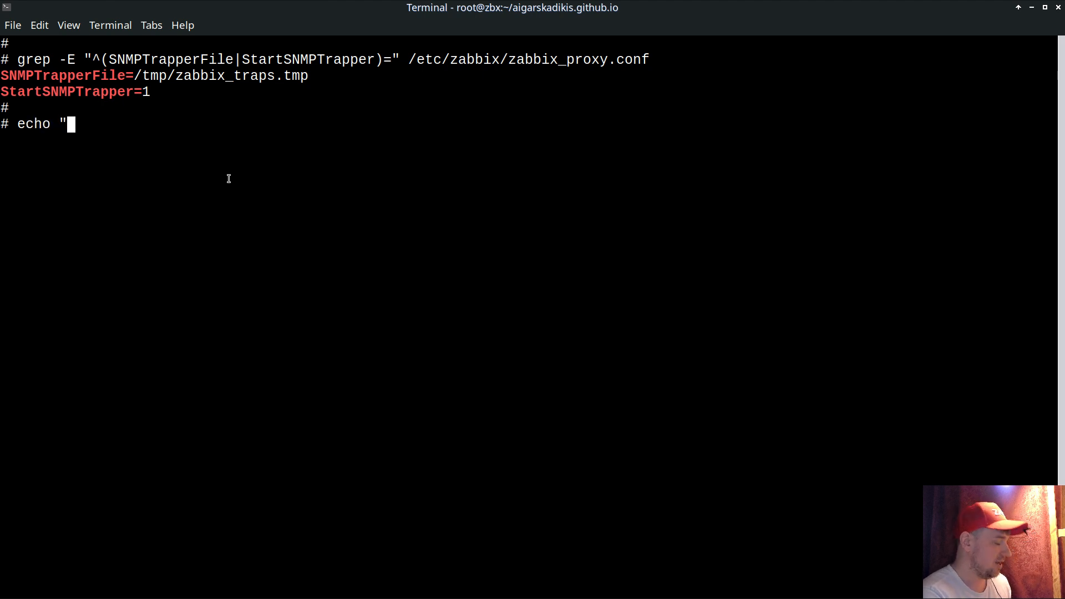
text(ZBXTRAP)
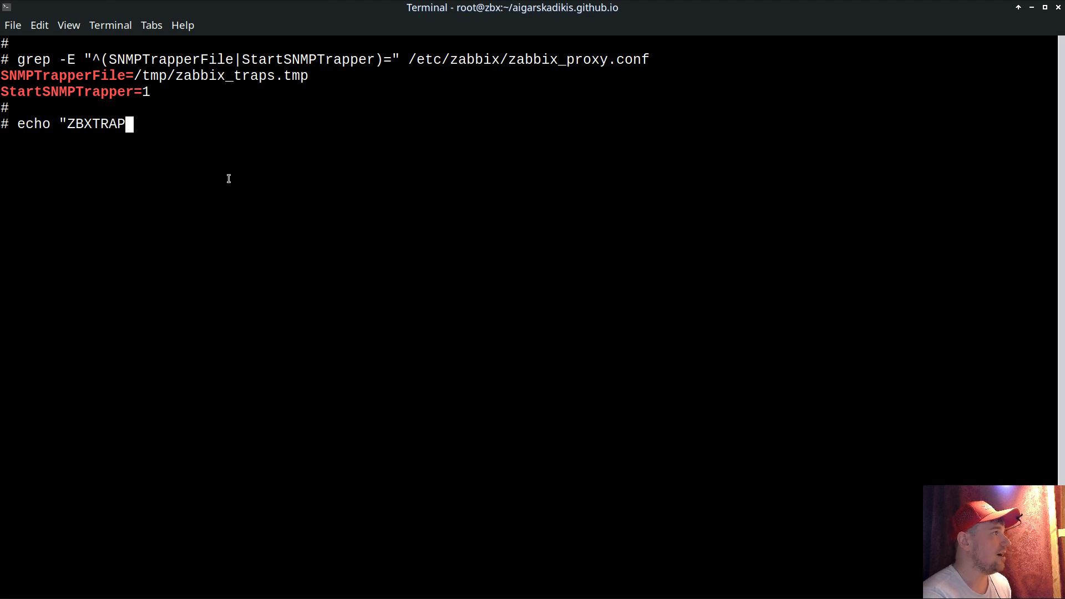
key(alt+Tab)
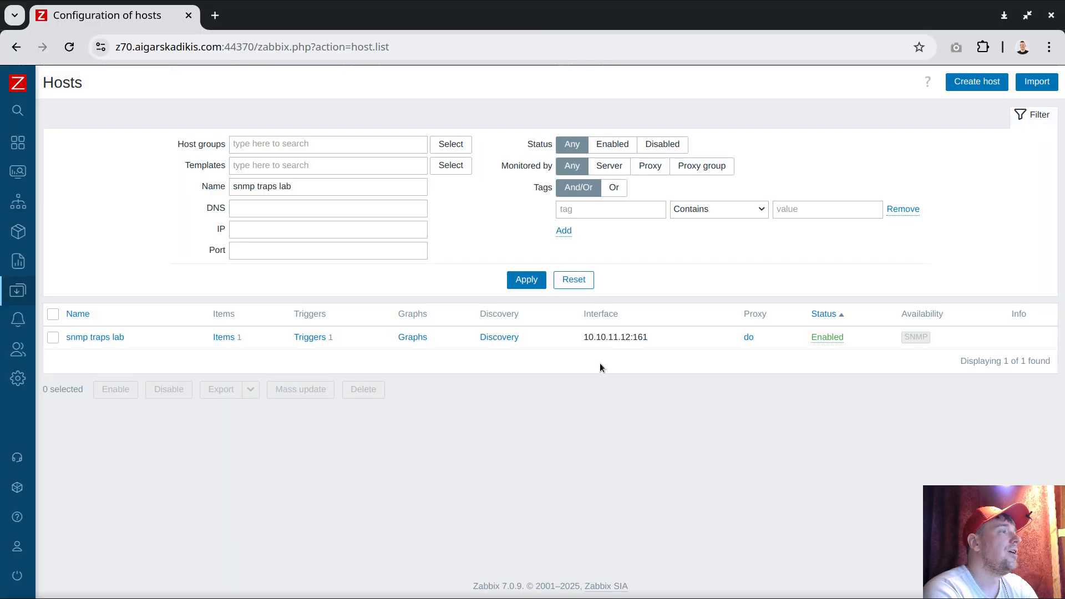
double_click(585, 338)
right_click(608, 338)
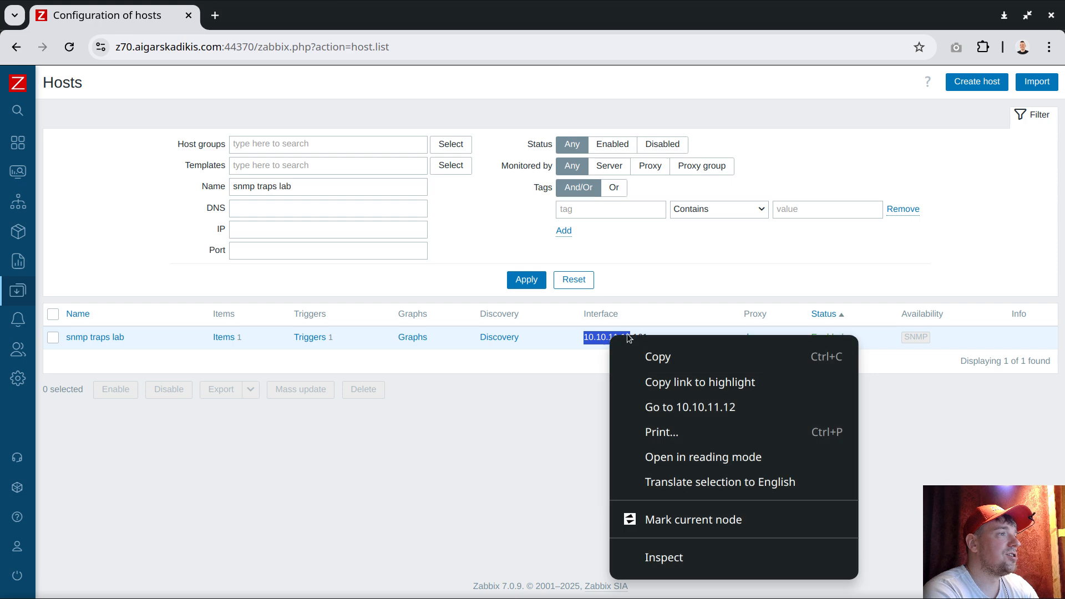
click(732, 347)
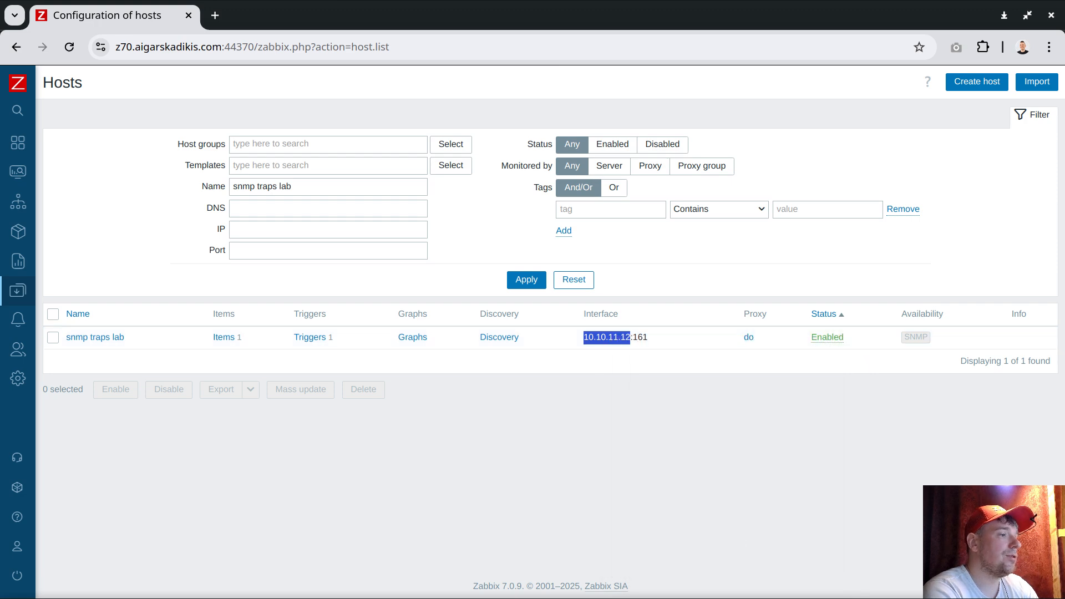
key(alt+Tab)
text(10.10.11.12)
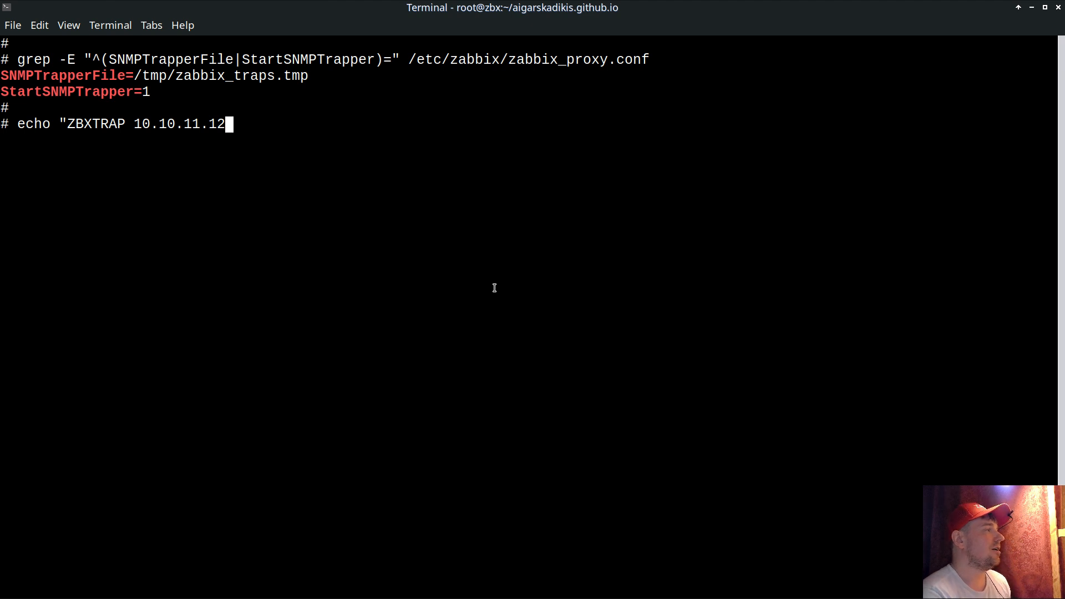
key(Return)
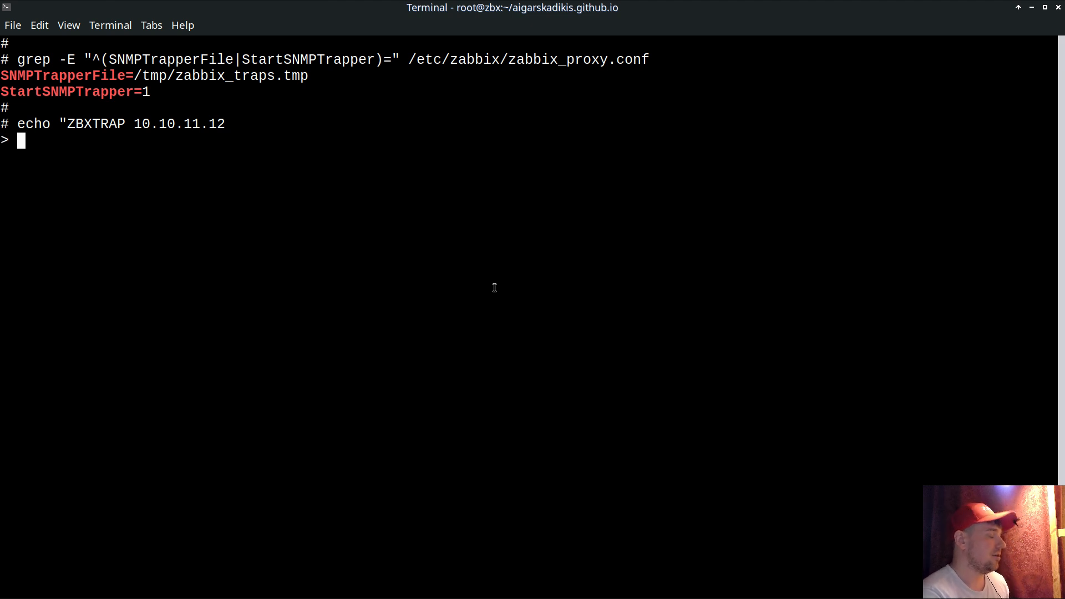
Step: Add the message lines "hello from mars", "line two" and "line three" to the echo command
text(me)
key(BackSpace)
key(BackSpace)
text(hello f)
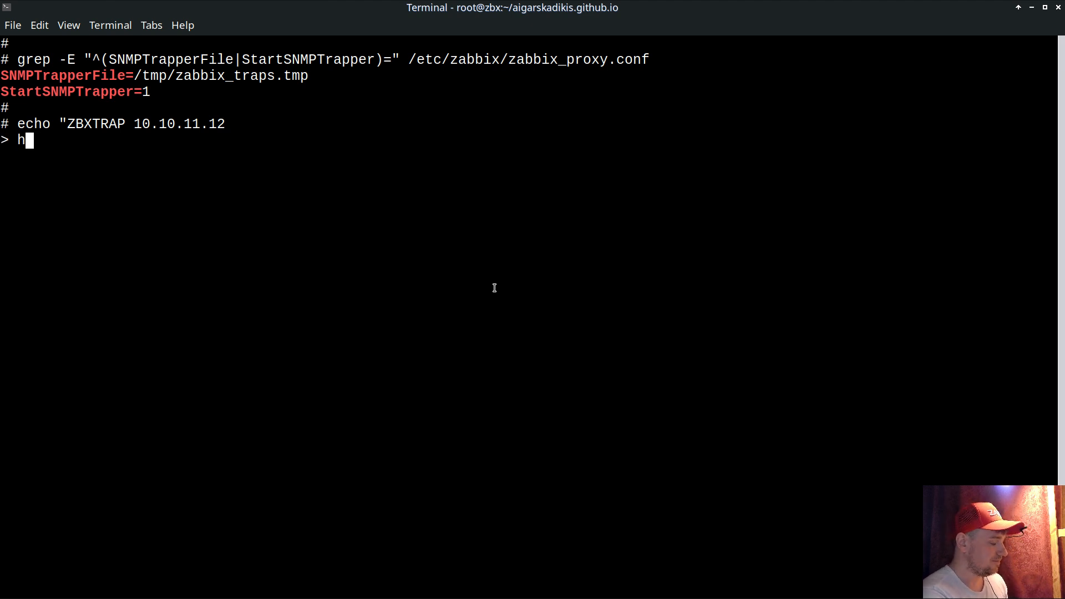
text(rom mars)
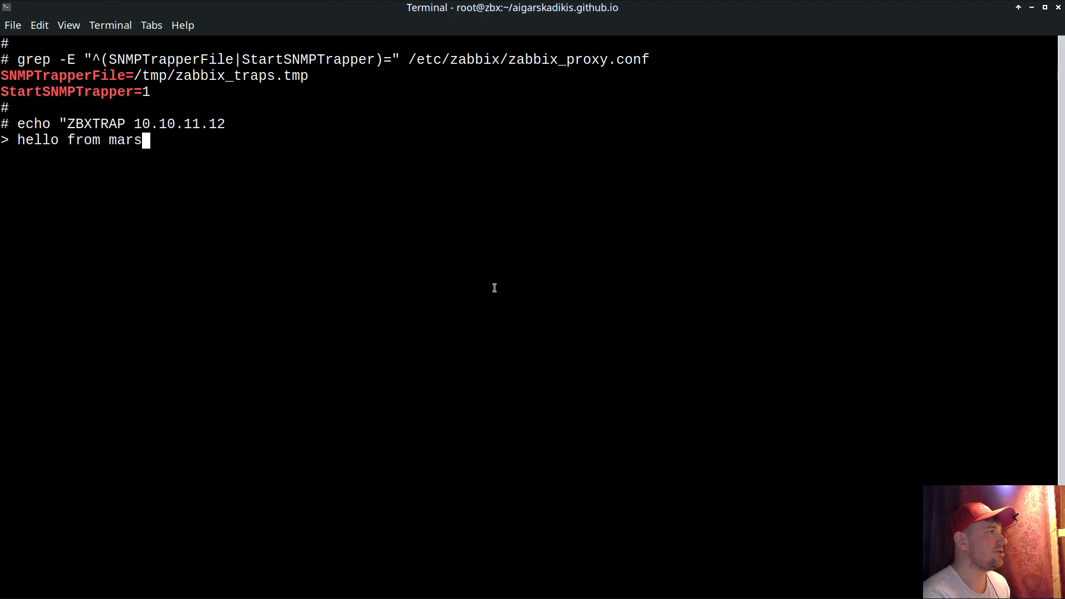
key(Return)
text(line two)
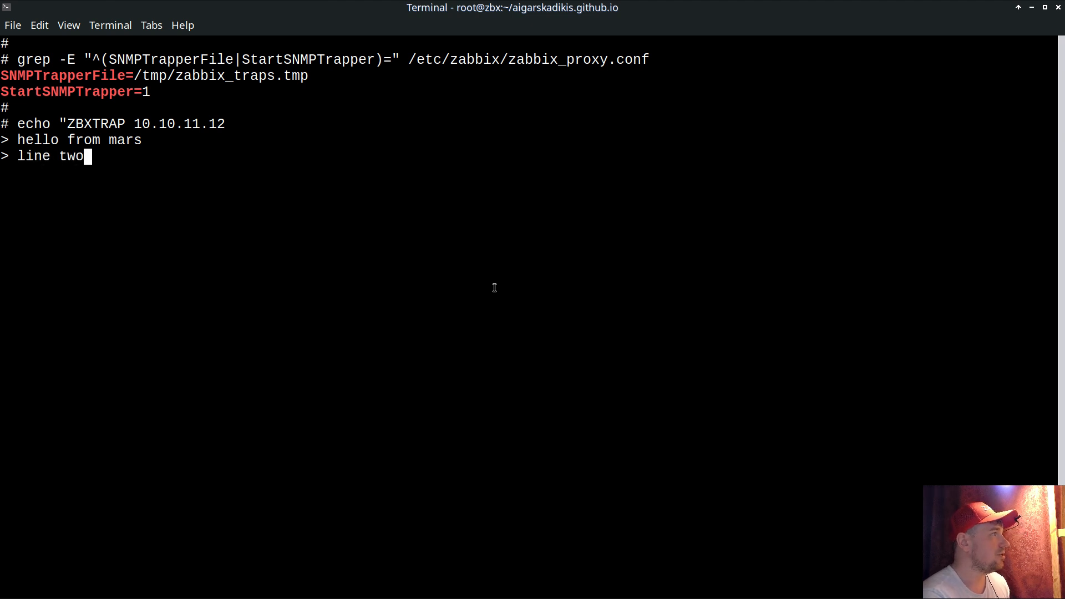
key(Return)
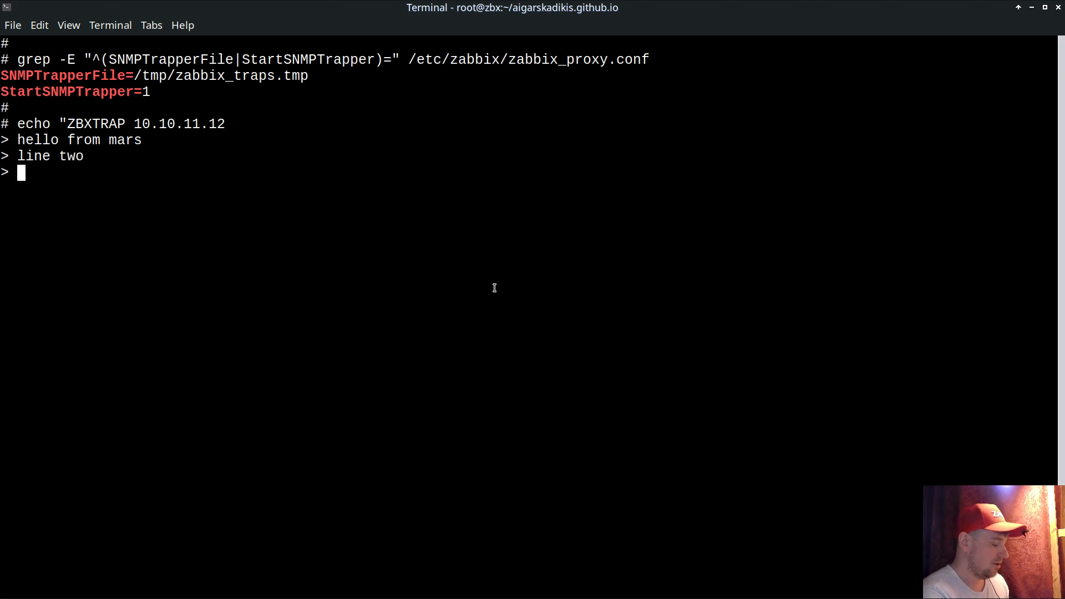
text(line three)
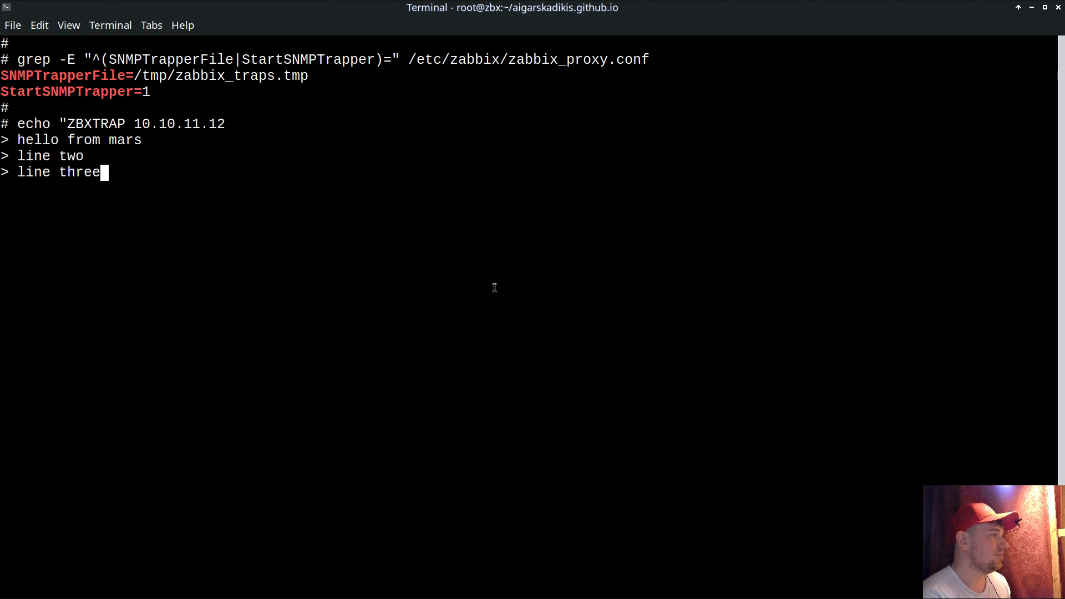
Step: Close the message text and pipe it into sudo tee --append with /tmp/zabbix_traps.tmp, copying the path from the SNMPTrapperFile line
text(" | )
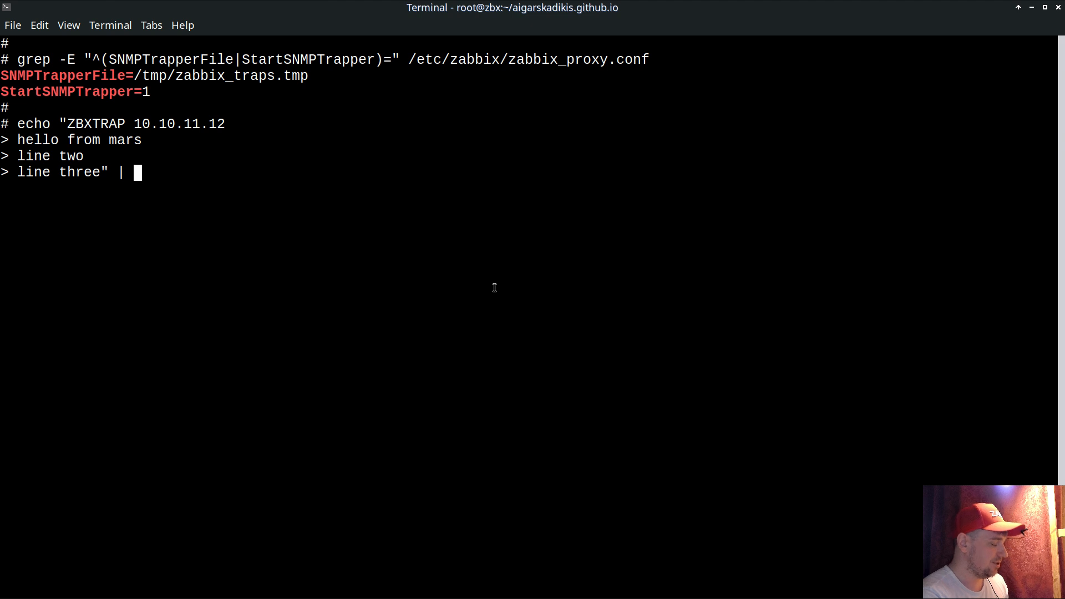
text(sudo tee )
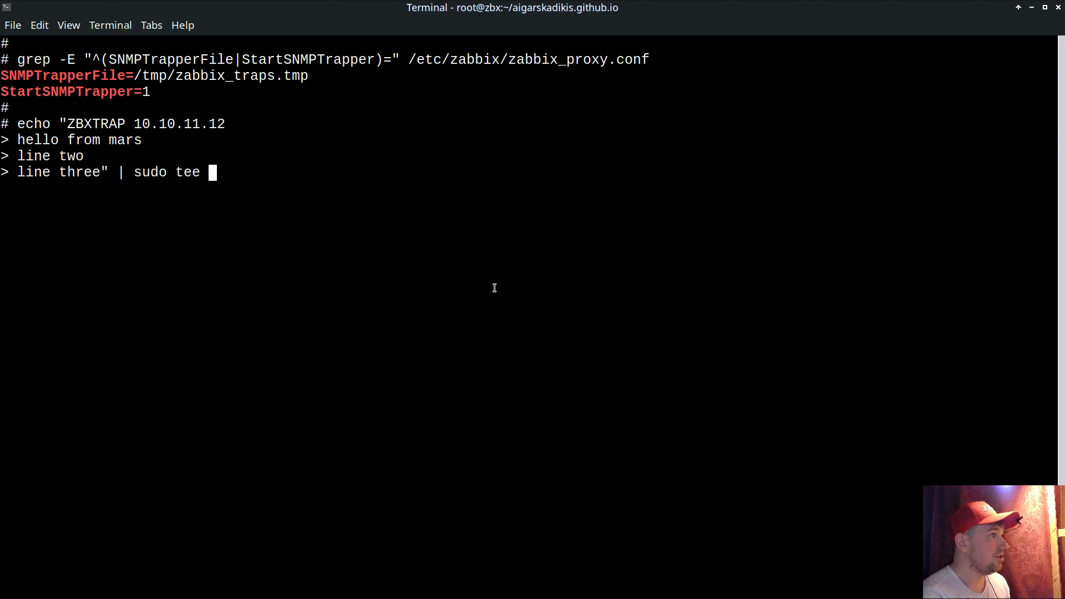
text(--append)
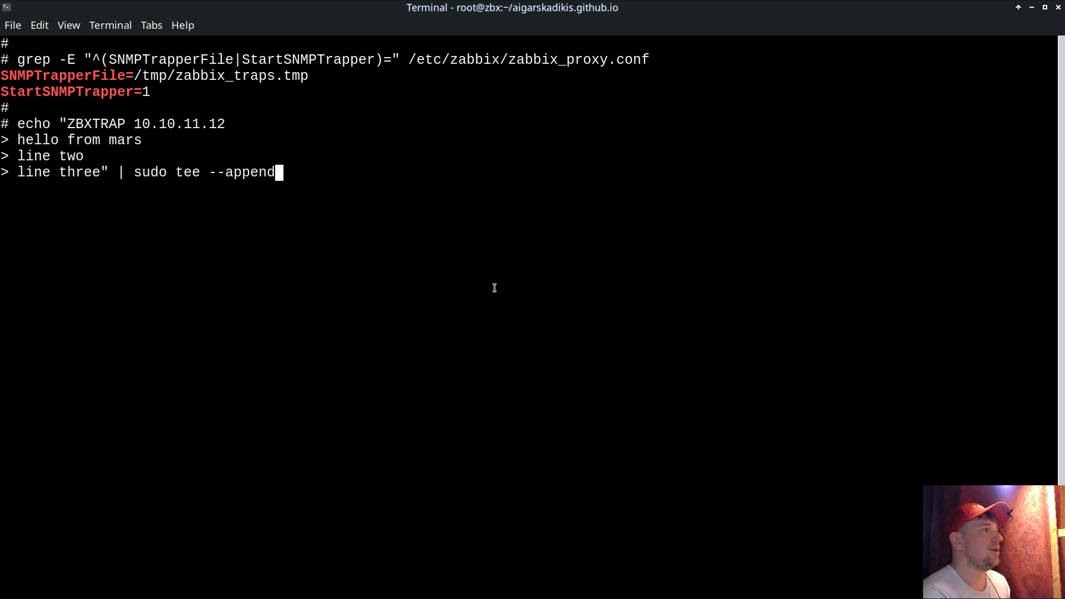
triple_click(244, 74)
drag(135, 76, 309, 75)
middle_click(402, 206)
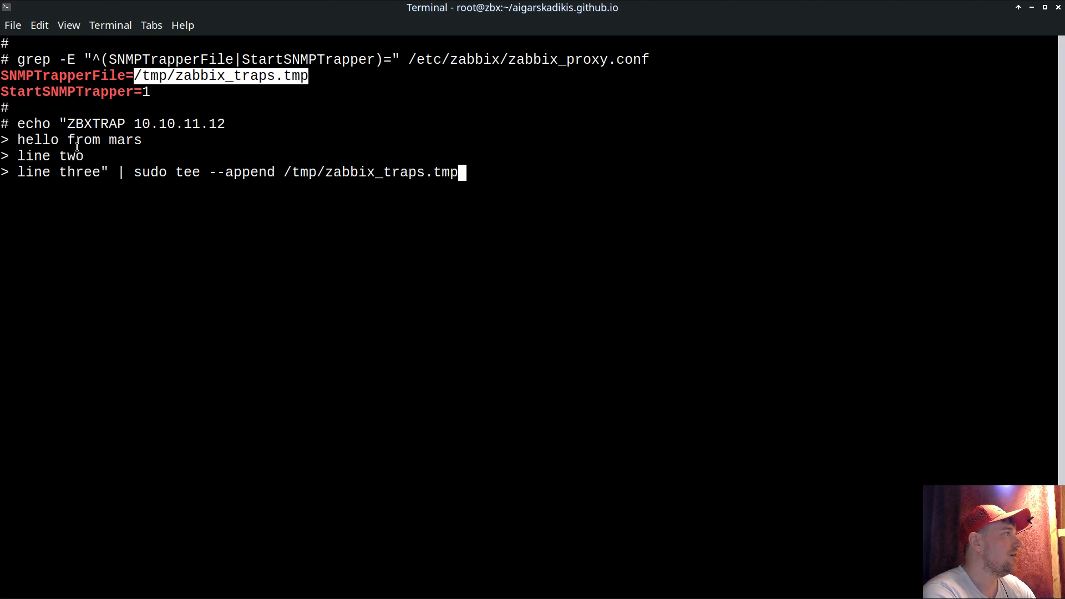
Step: Review the ZBXTRAP keyword, IP address and message lines of the echo command, and run it to send the trap
drag(67, 124, 123, 126)
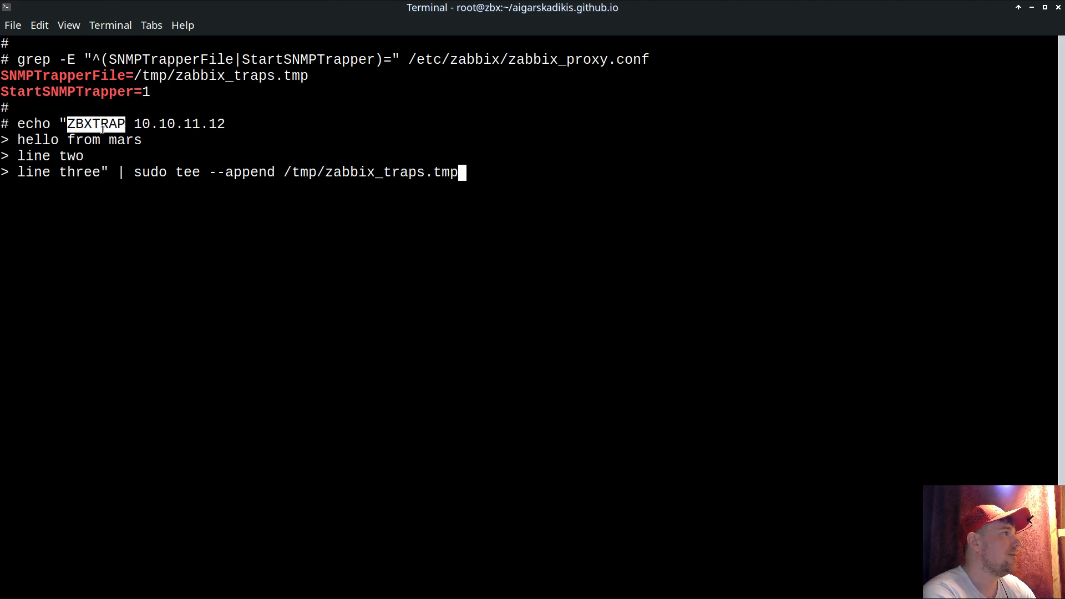
double_click(170, 125)
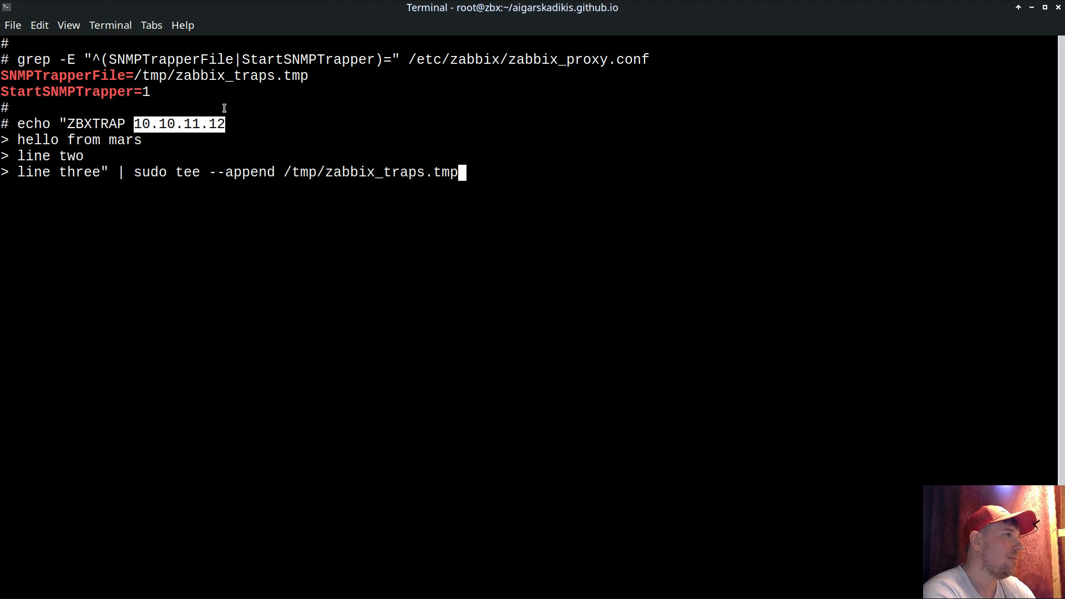
double_click(475, 62)
click(180, 129)
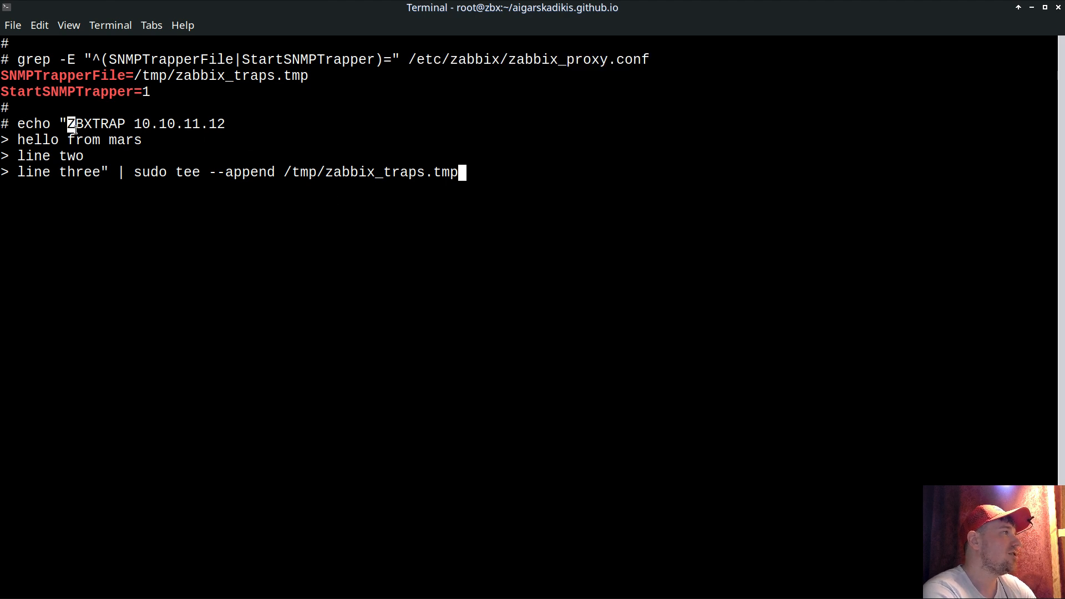
drag(71, 124, 102, 171)
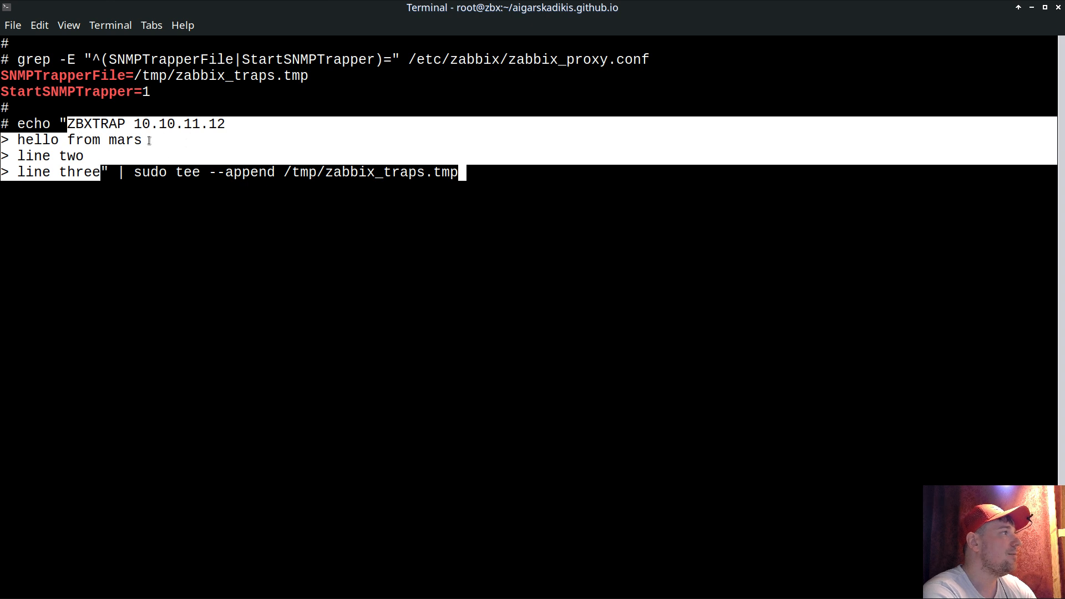
click(351, 211)
key(Return)
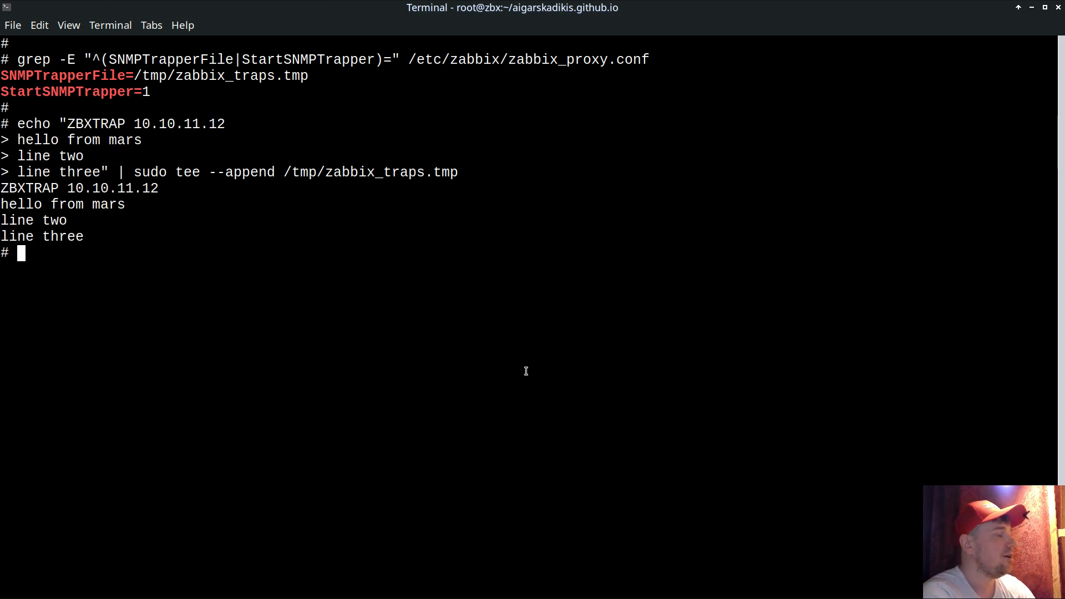
Step: Switch to Zabbix in the browser, view the triggers of the snmp traps lab host and return to the host list
key(alt+Tab)
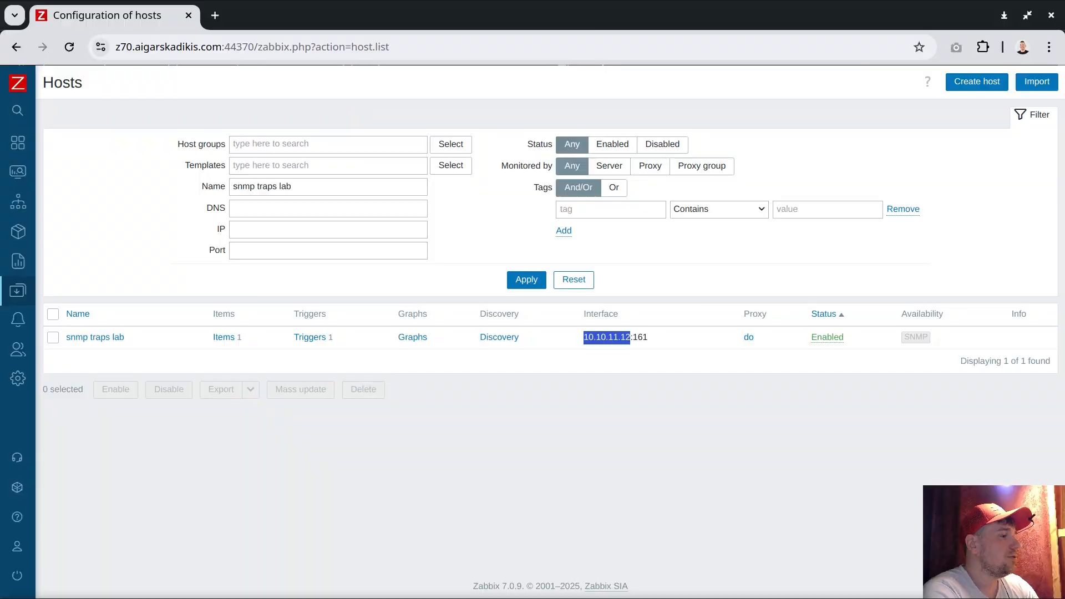
click(717, 354)
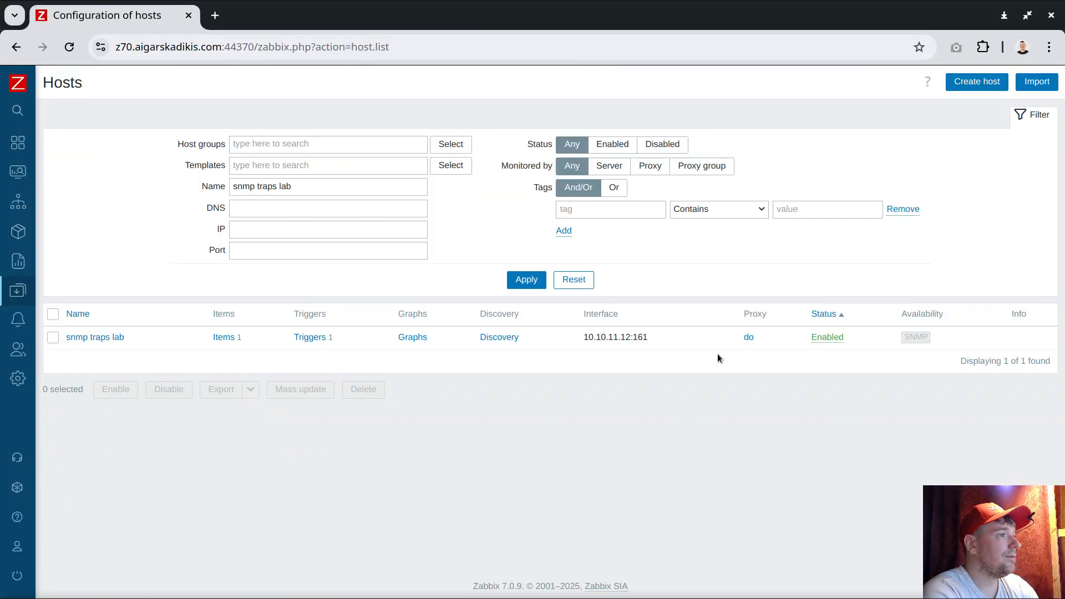
click(309, 336)
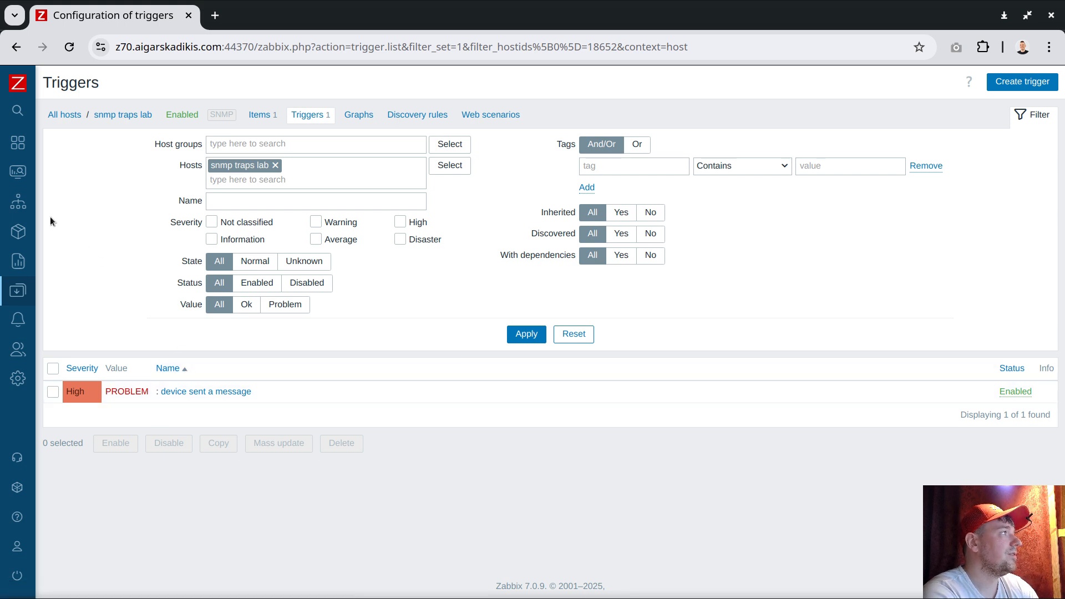
click(71, 114)
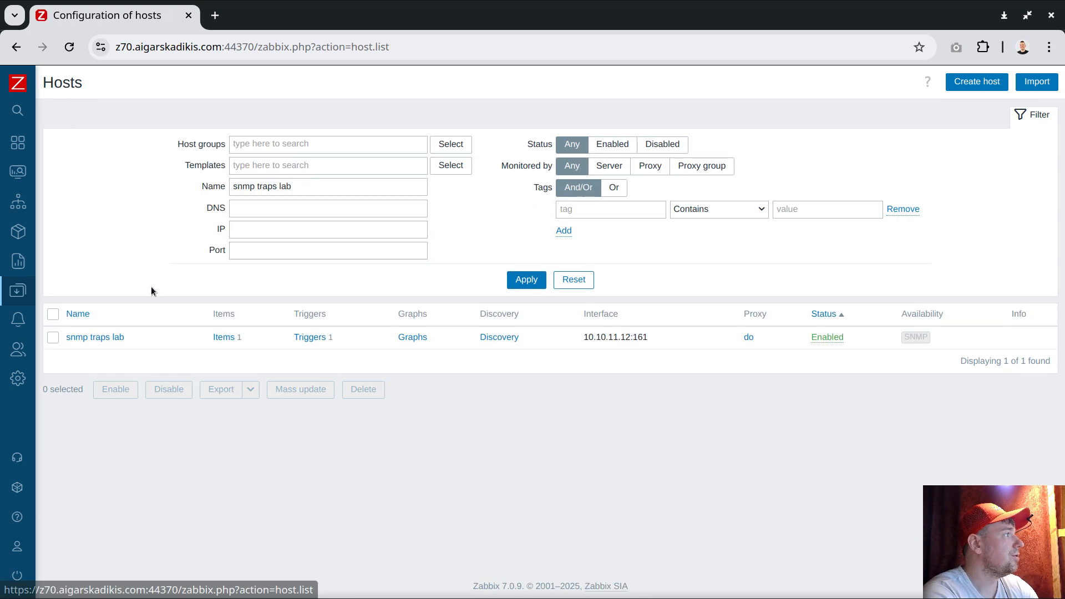
Step: Search Zabbix for "snmp traps lab", open the host's problems and read the description of the "device sent a message" problem
drag(137, 340, 45, 113)
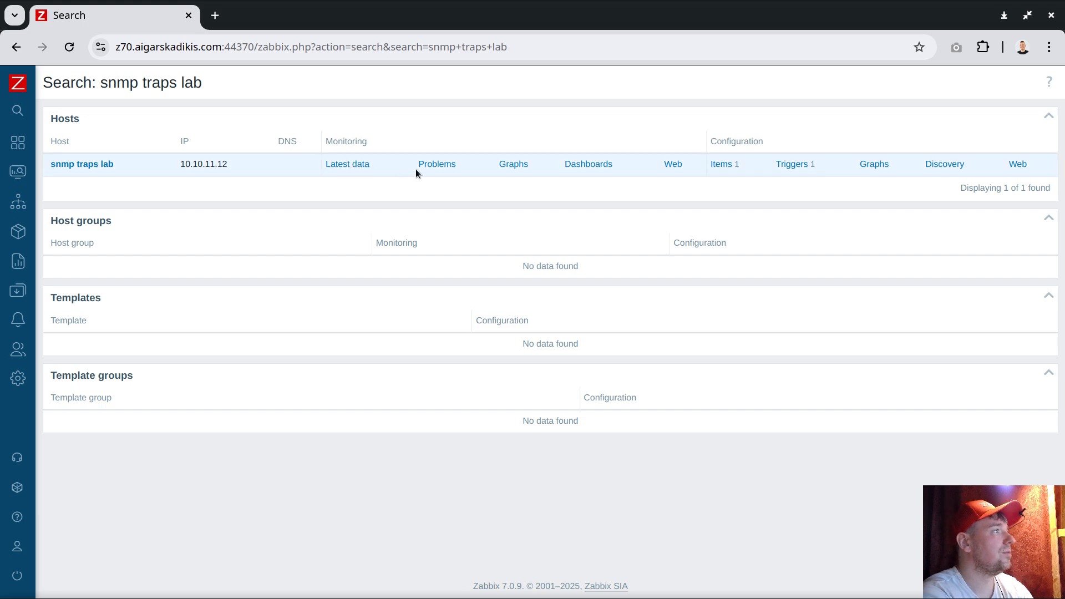
click(434, 165)
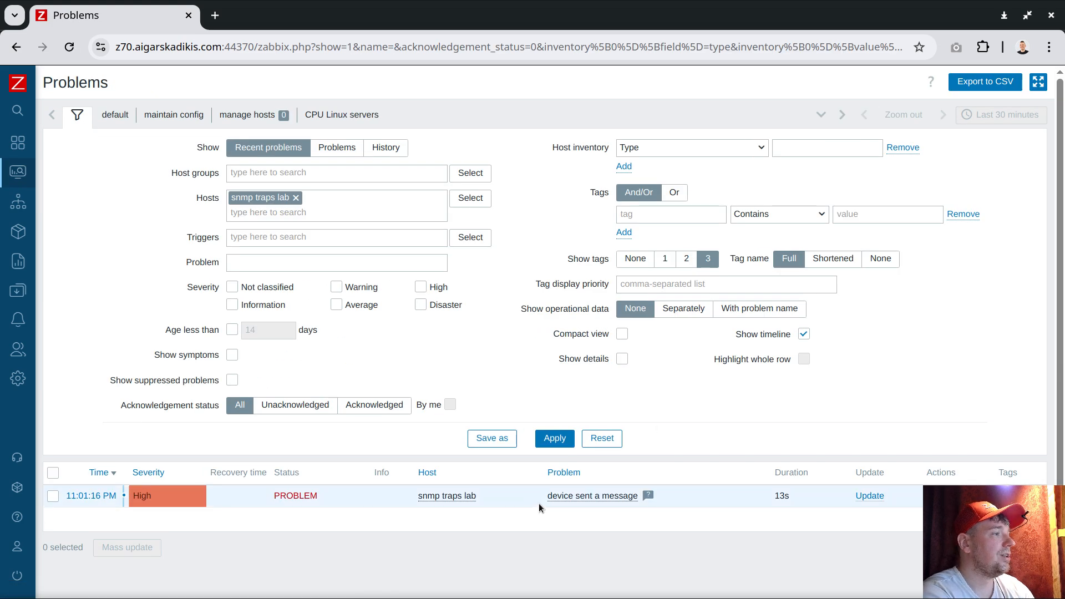
click(648, 496)
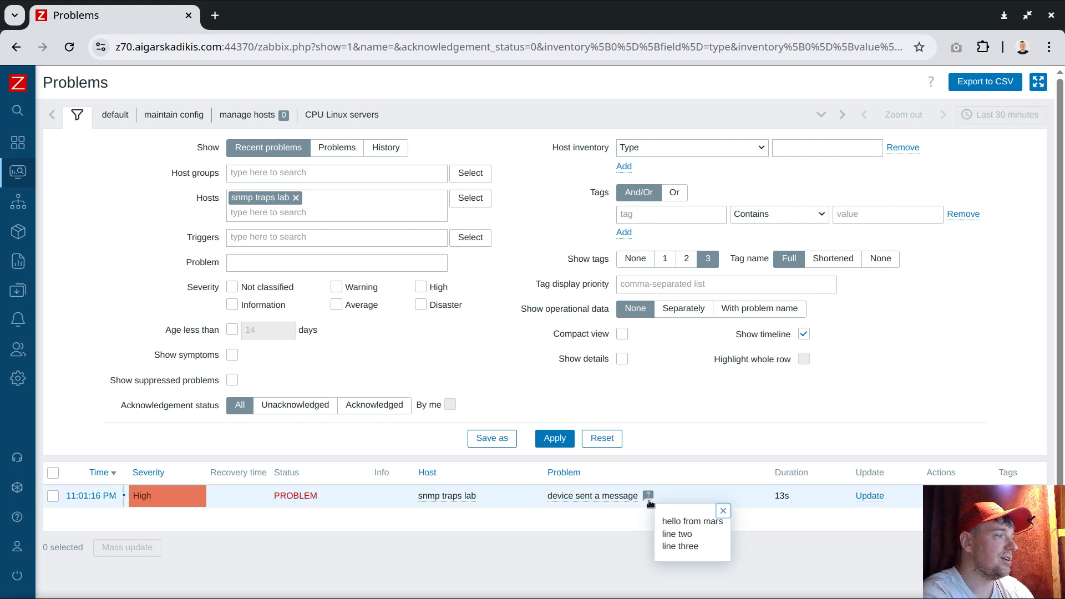
click(723, 511)
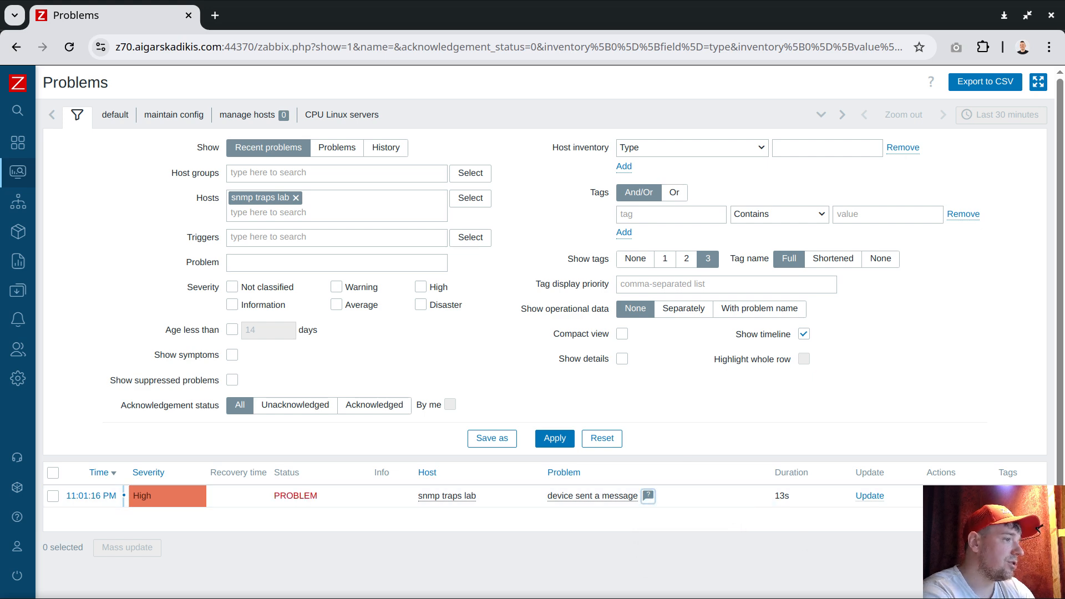
Step: Switch to the terminal and send the same "hello from mars" trap message for 10.10.11.12 three more times
key(alt+Tab)
key(Return)
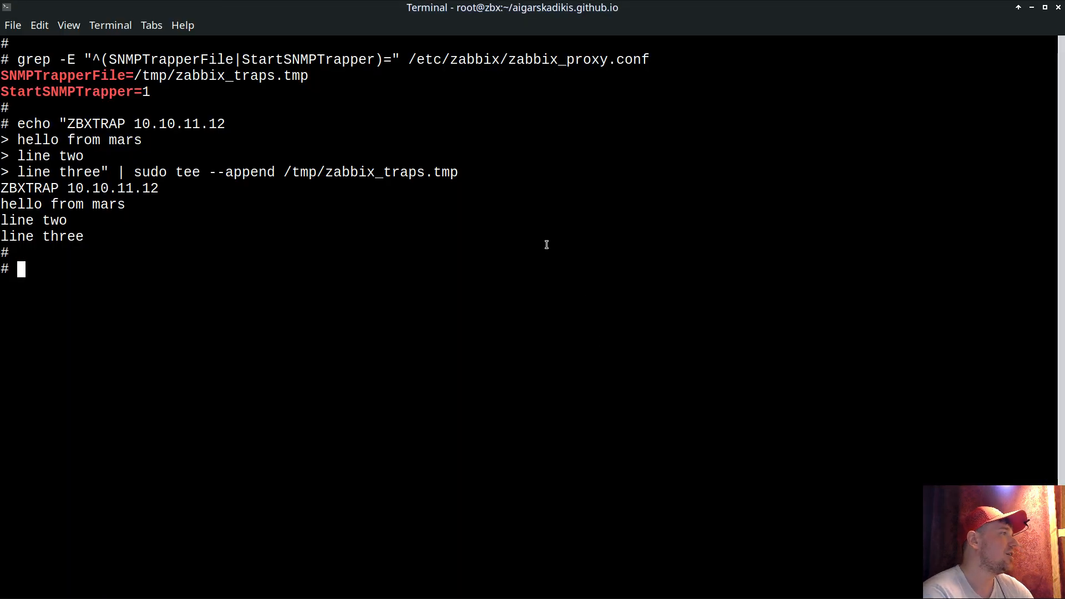
key(Return)
text(echo "ZBXTRAP 10.10.11.12 hello from mars line two line three" | sudo tee --append /tmp/zabbix_traps.tmp)
key(Return)
text(echo "ZBXTRAP 10.10.11.12 hello from mars line two line three" | sudo tee --append /tmp/zabbix_traps.tmp)
key(Return)
text(echo "ZBXTRAP 10.10.11.12 hello from mars line two line three" | sudo tee --append /tmp/zabbix_traps.tmp)
key(Return)
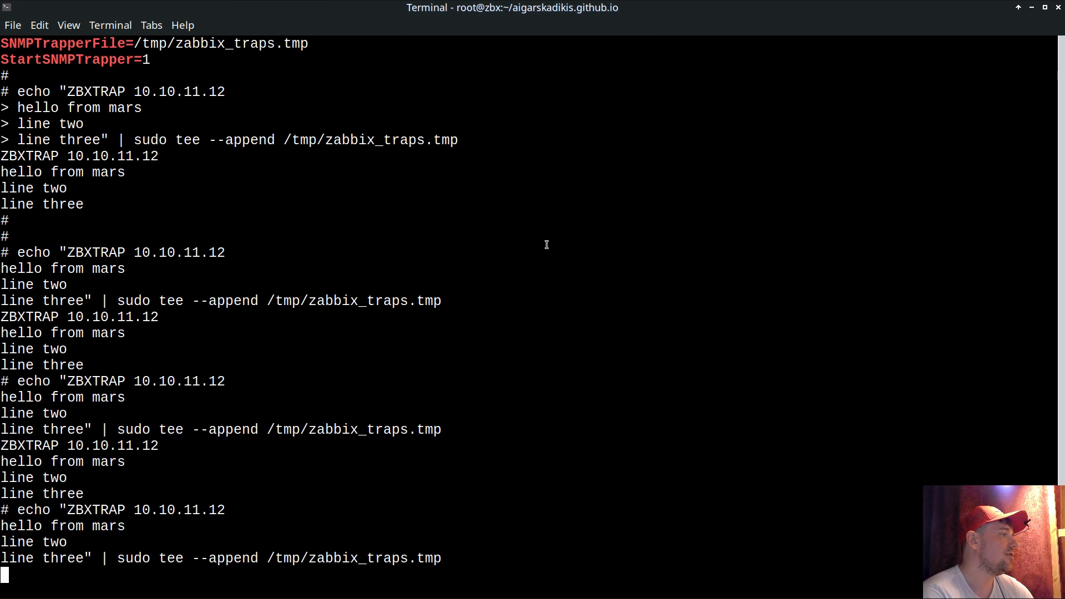
Step: Recall the trap command, replace its last message line "line three" with "different", and run it
text(echo "ZBXTRAP 10.10.11.12 hello from mars line two line three" | sudo tee --append /tmp/zabbix_traps.tmp)
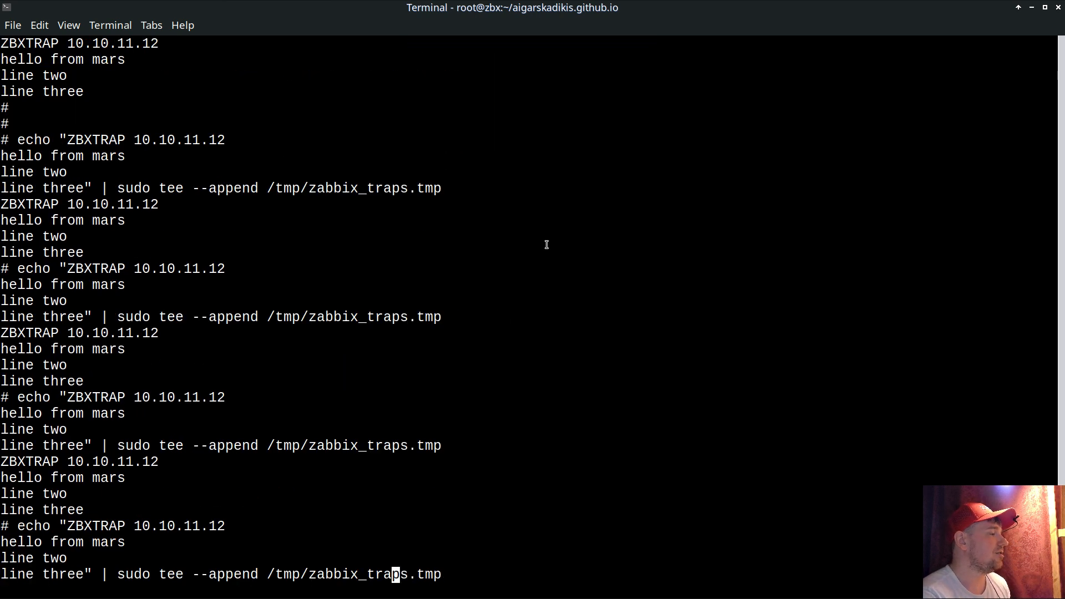
key(Left)
key(Left)
key(Left)
key(Left)
key(Left)
key(Left)
key(Left)
key(Left)
key(Left)
key(Left)
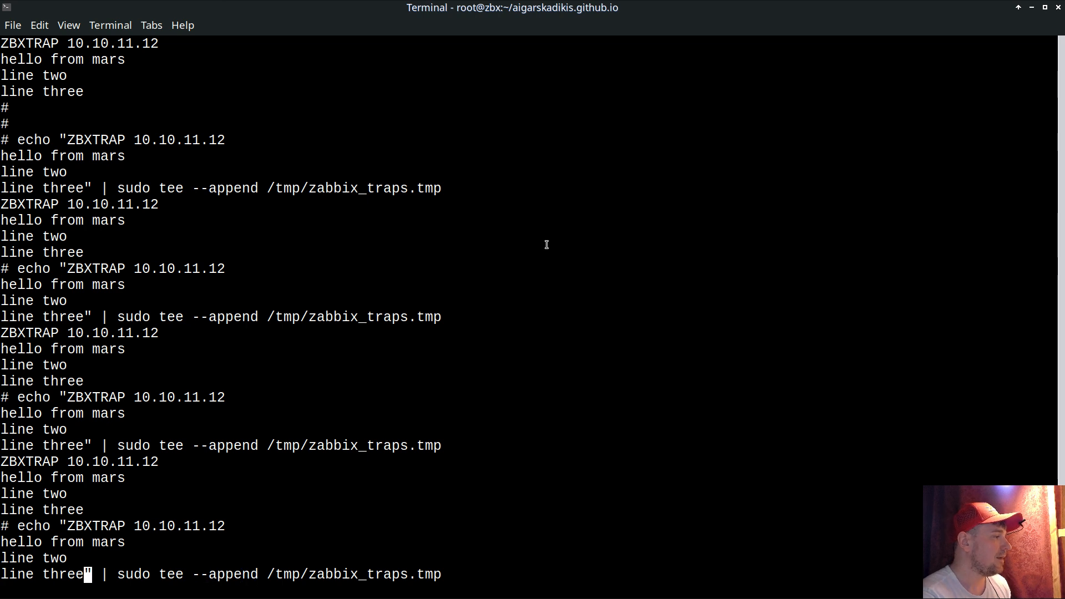
key(BackSpace)
key(BackSpace)
key(BackSpace)
key(BackSpace)
key(BackSpace)
key(BackSpace)
key(BackSpace)
key(BackSpace)
key(BackSpace)
key(BackSpace)
key(BackSpace)
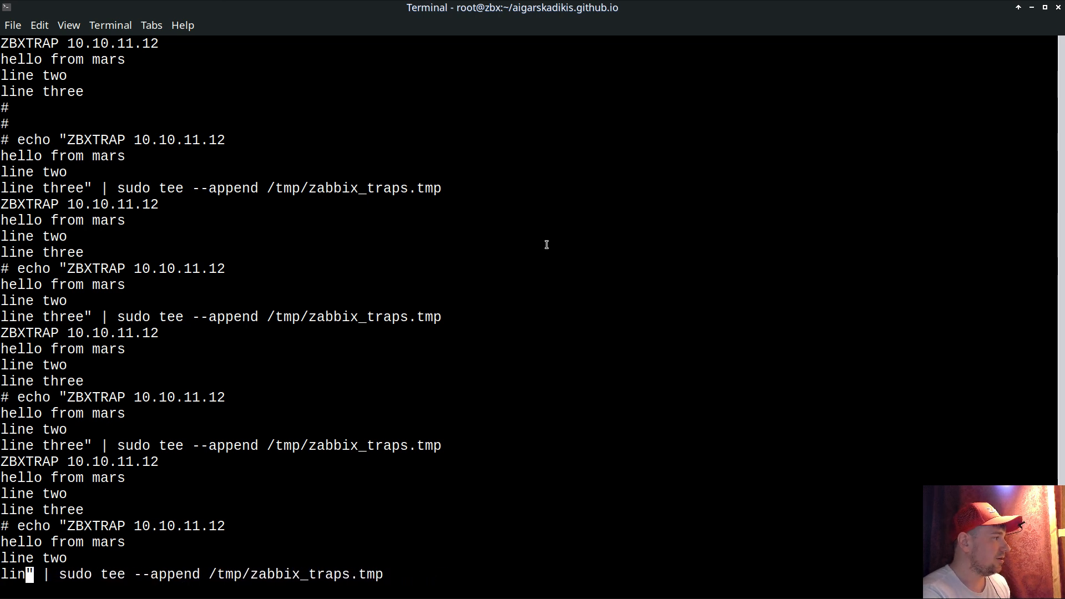
text(different)
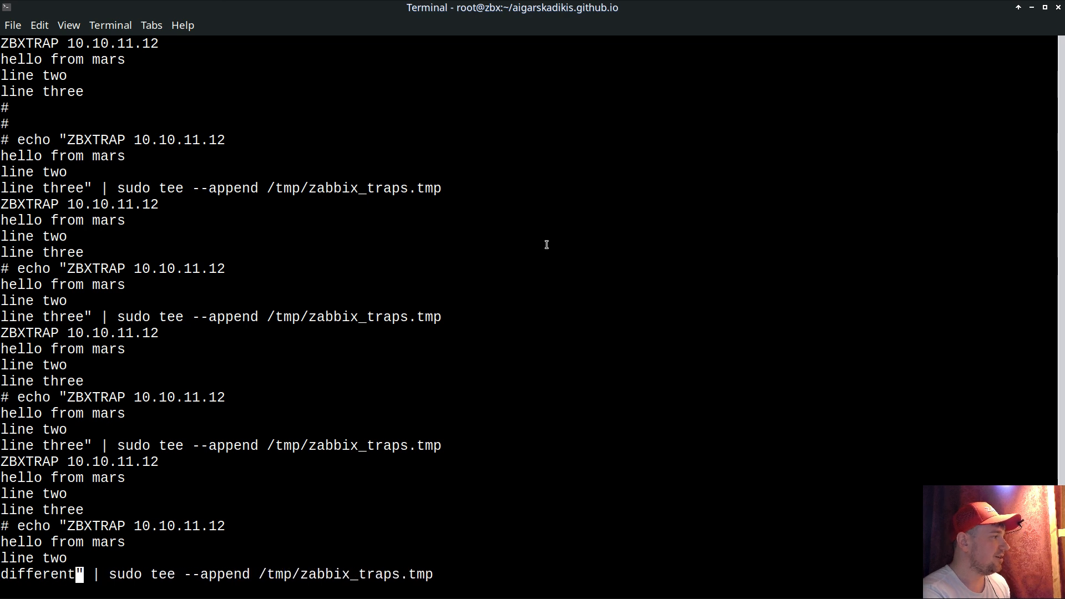
key(Return)
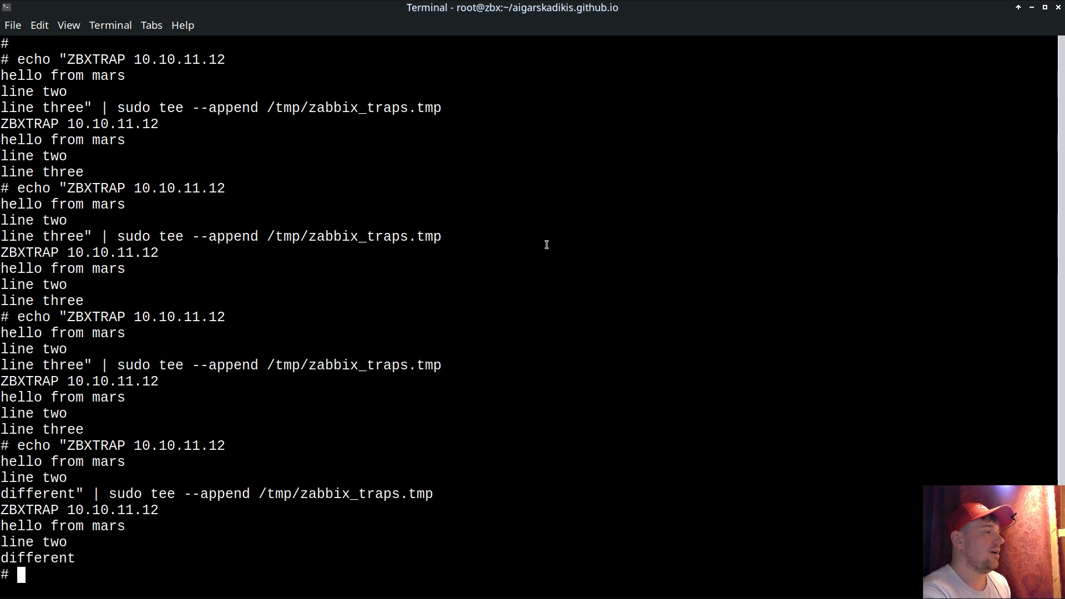
Step: Switch to Zabbix, compare the message descriptions of the new and earlier "device sent a message" problems, and close the descriptions
key(alt+Tab)
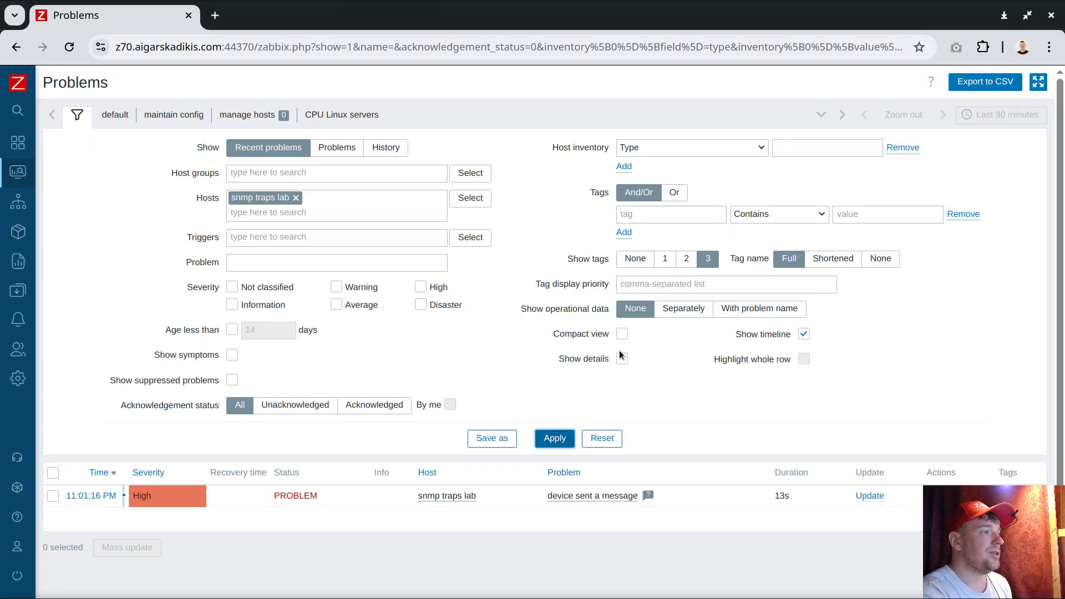
scroll(721, 389, down, 2)
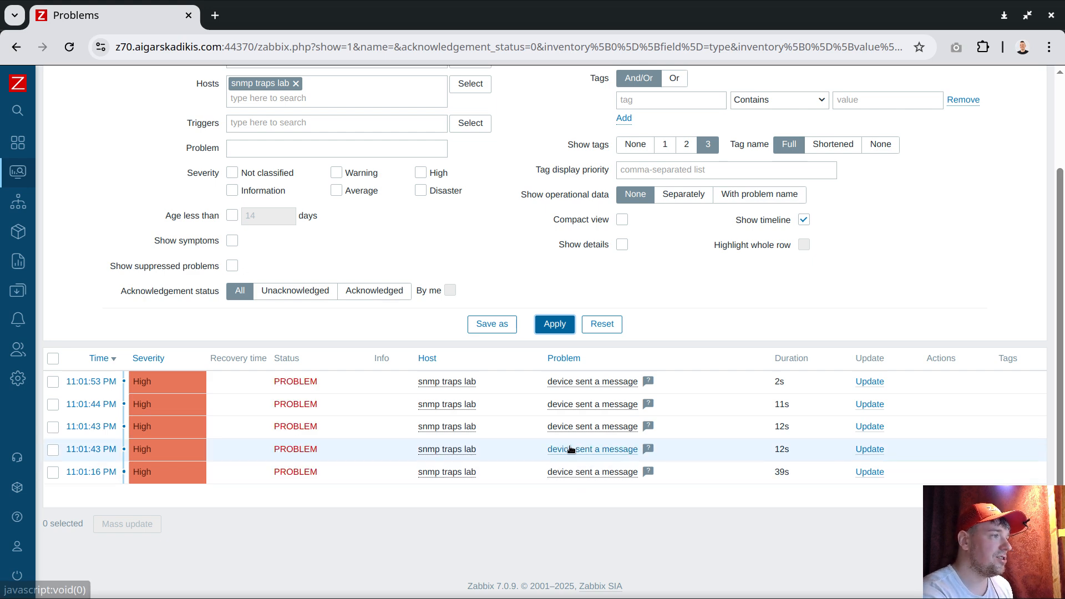
click(647, 448)
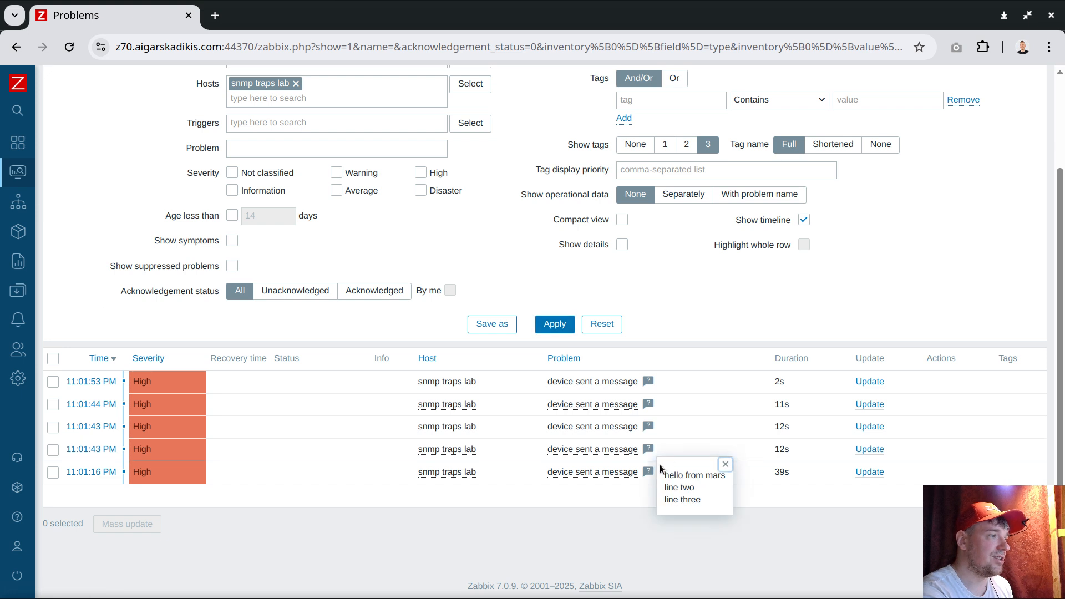
click(649, 404)
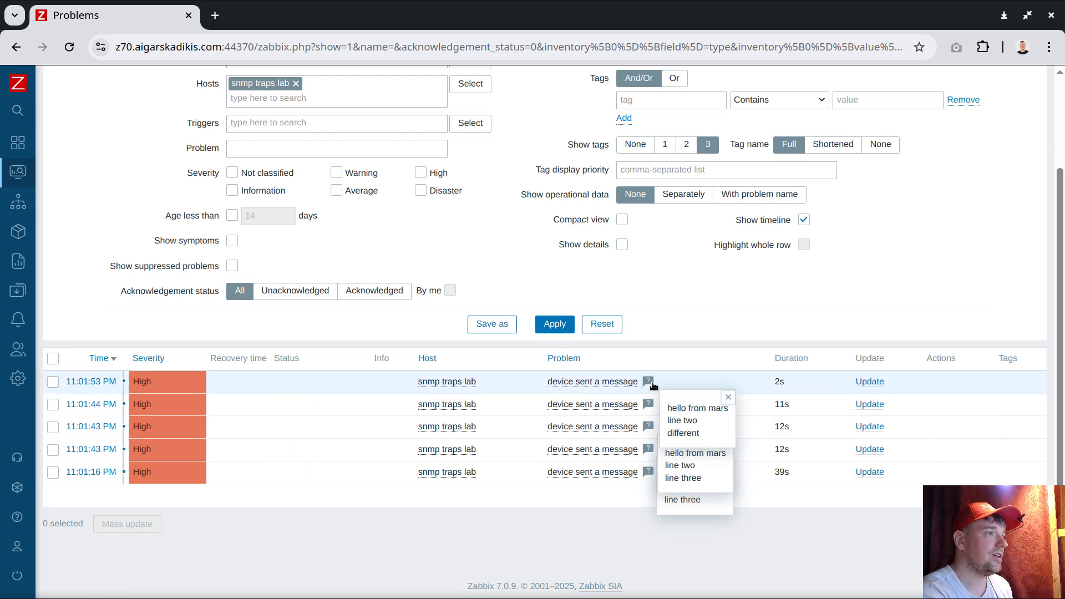
drag(685, 426, 703, 438)
double_click(689, 433)
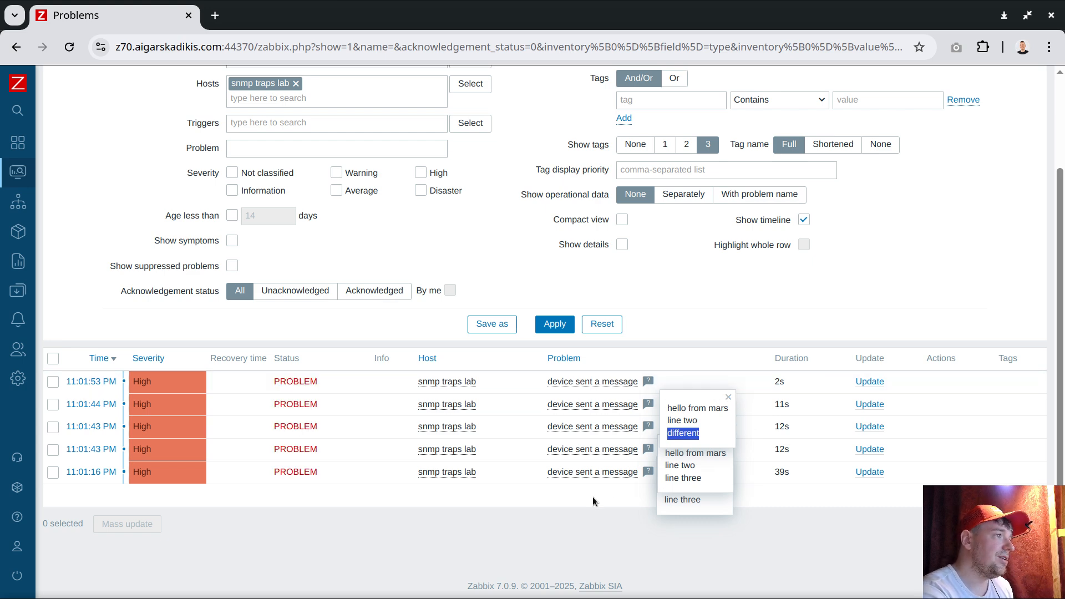
click(729, 397)
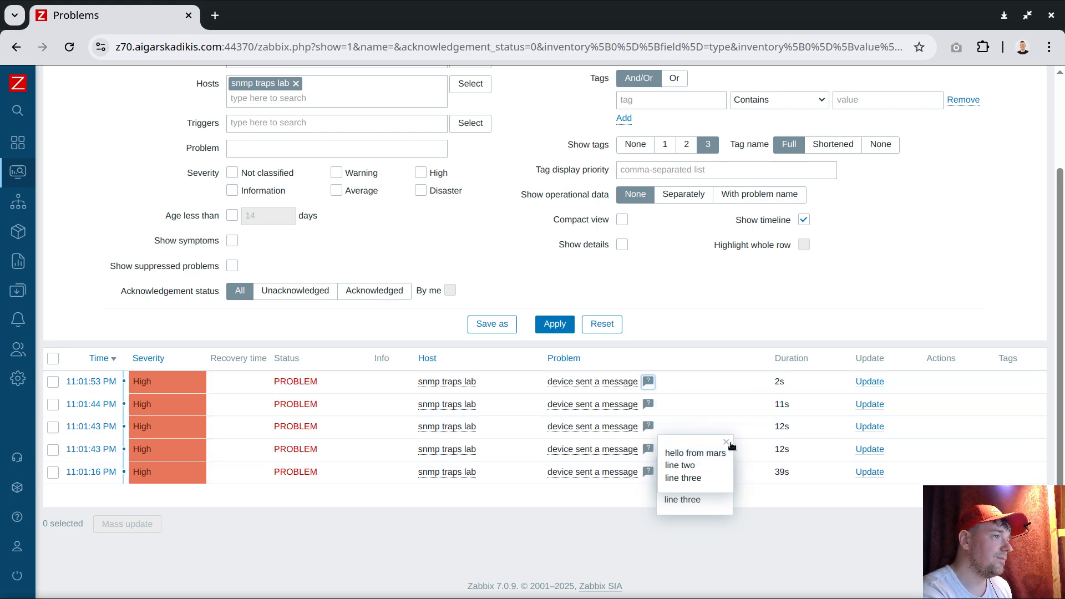
click(728, 446)
click(726, 471)
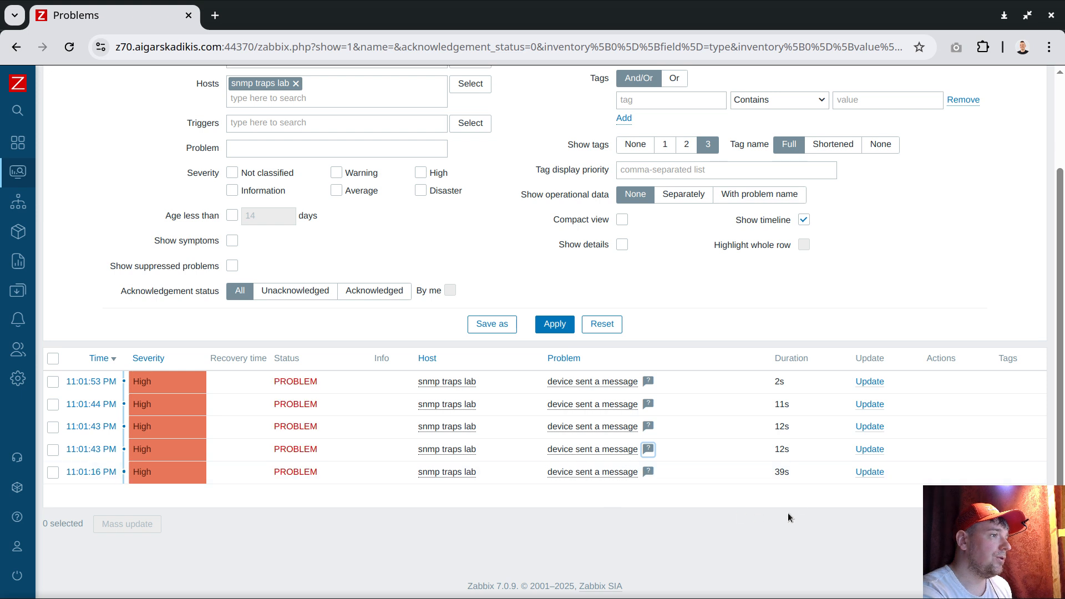
Step: Check the duration of the oldest problem and refresh the problem list to follow the automatic closing of the events
double_click(782, 472)
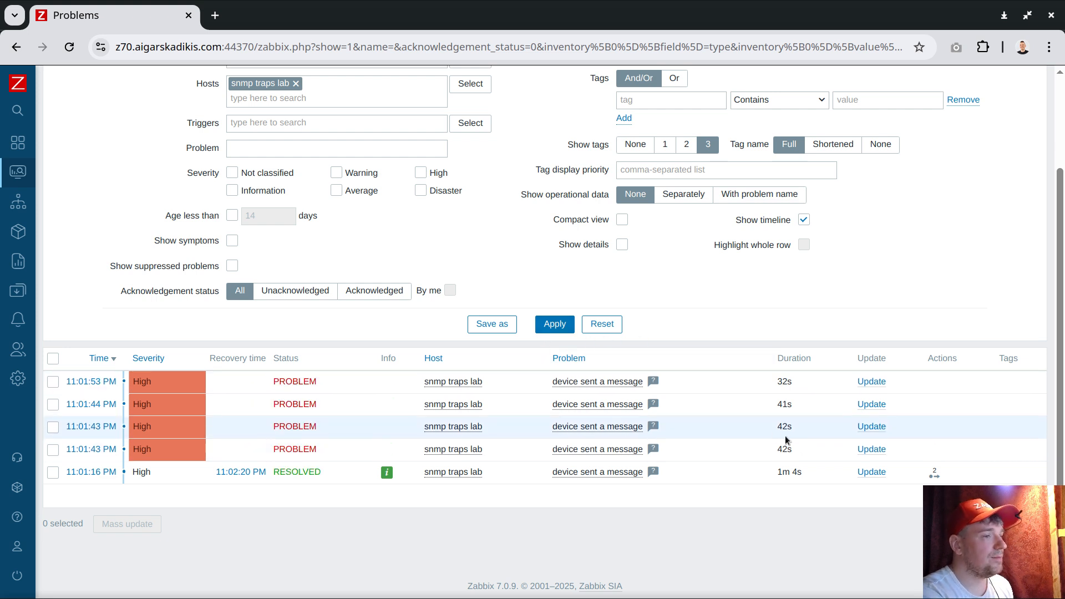
click(554, 324)
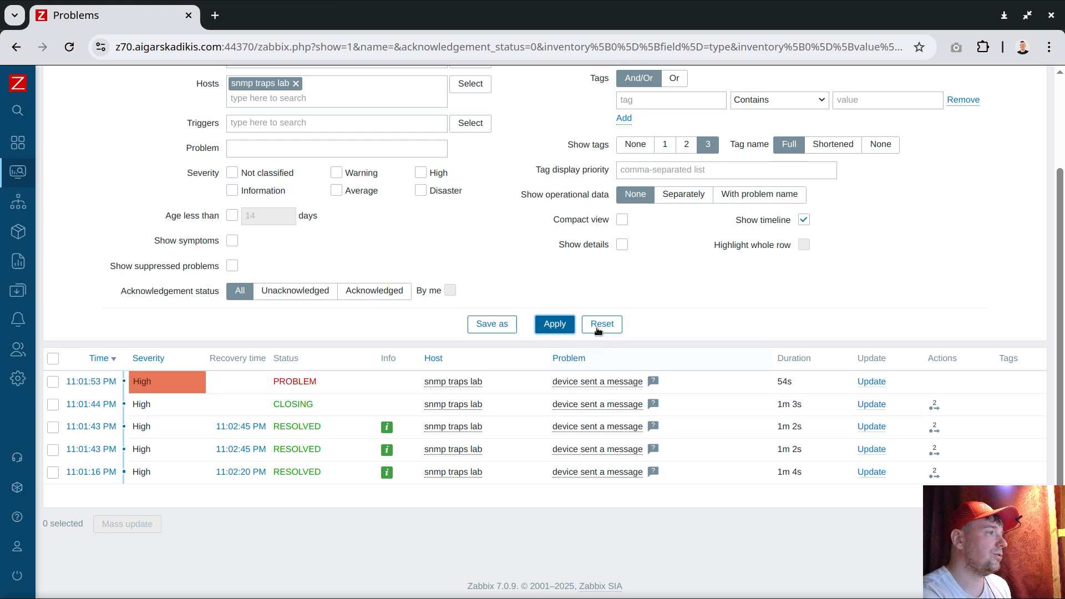
click(553, 326)
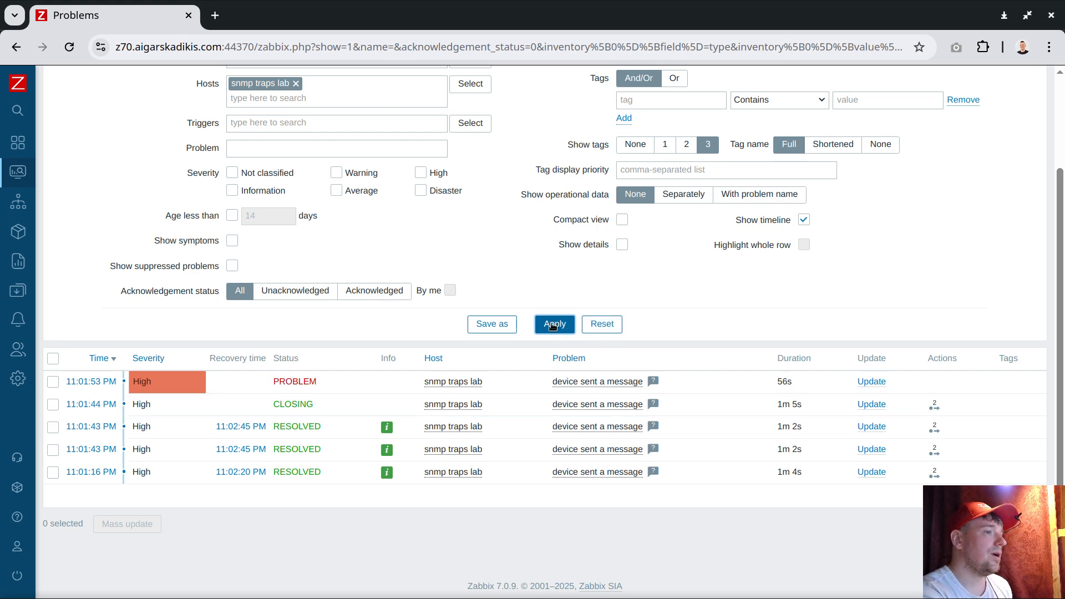